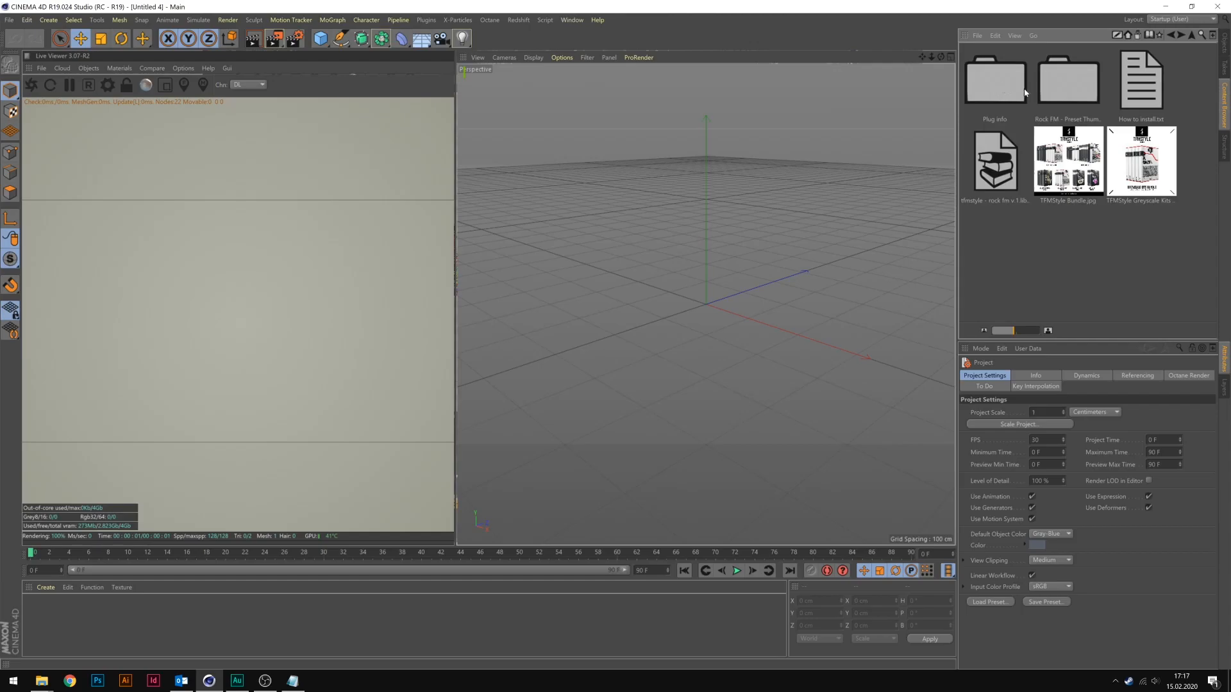
Open the Rock FM Presets folder in the tfmstyle rock fm library and browse its rock presets.
double_click(1056, 79)
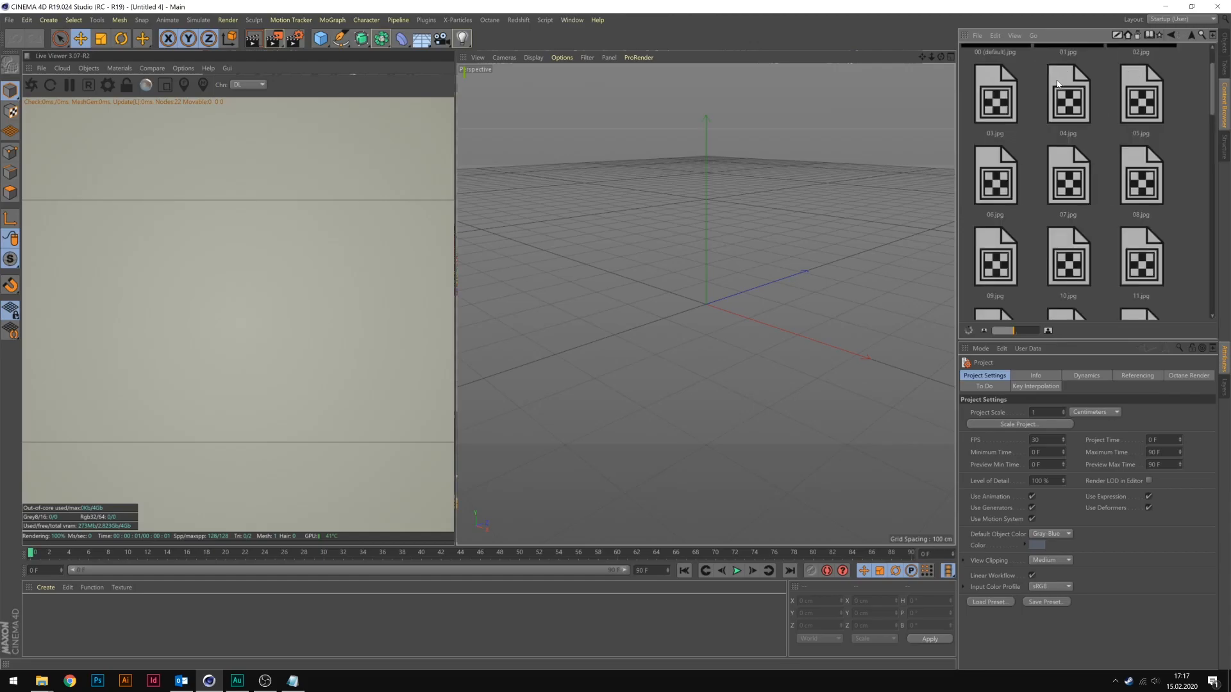
left_click(1171, 35)
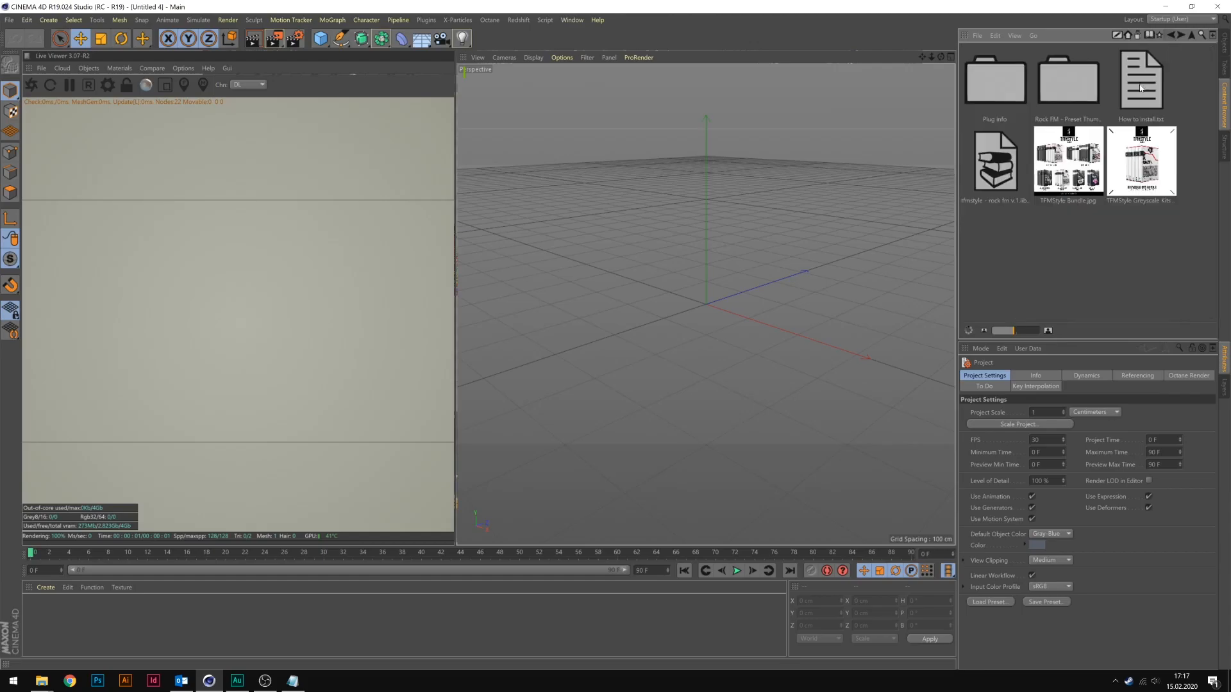
double_click(994, 164)
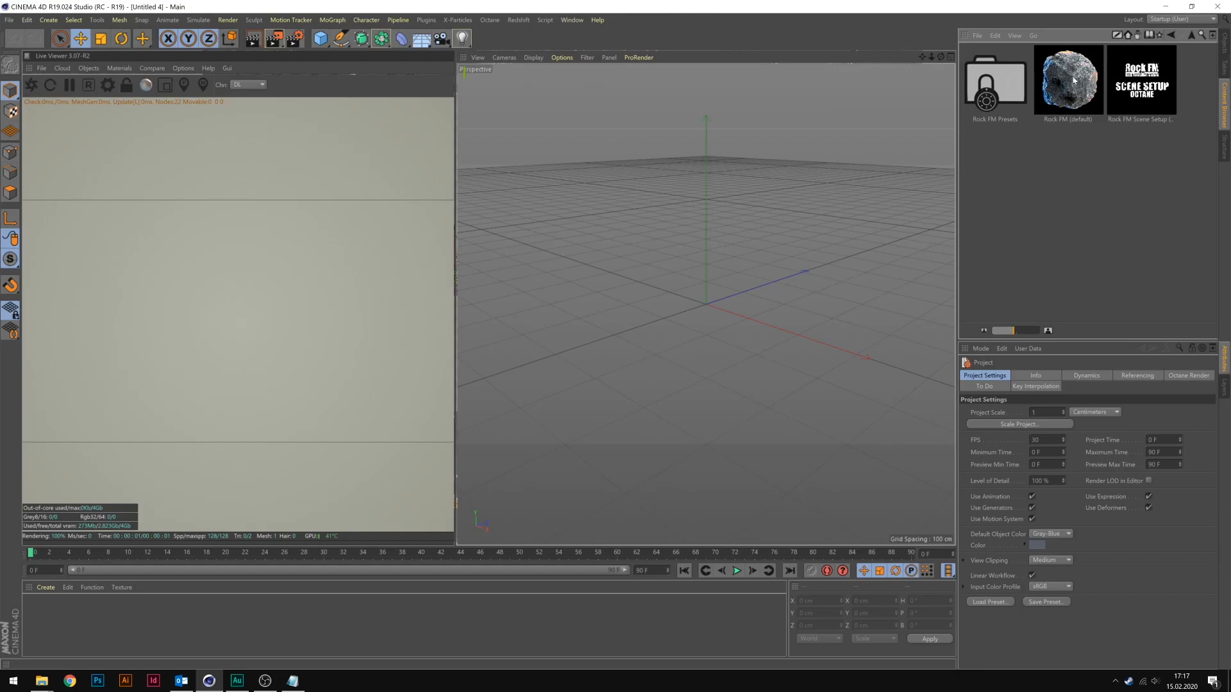
double_click(1010, 85)
scroll(1051, 140, "up", 3)
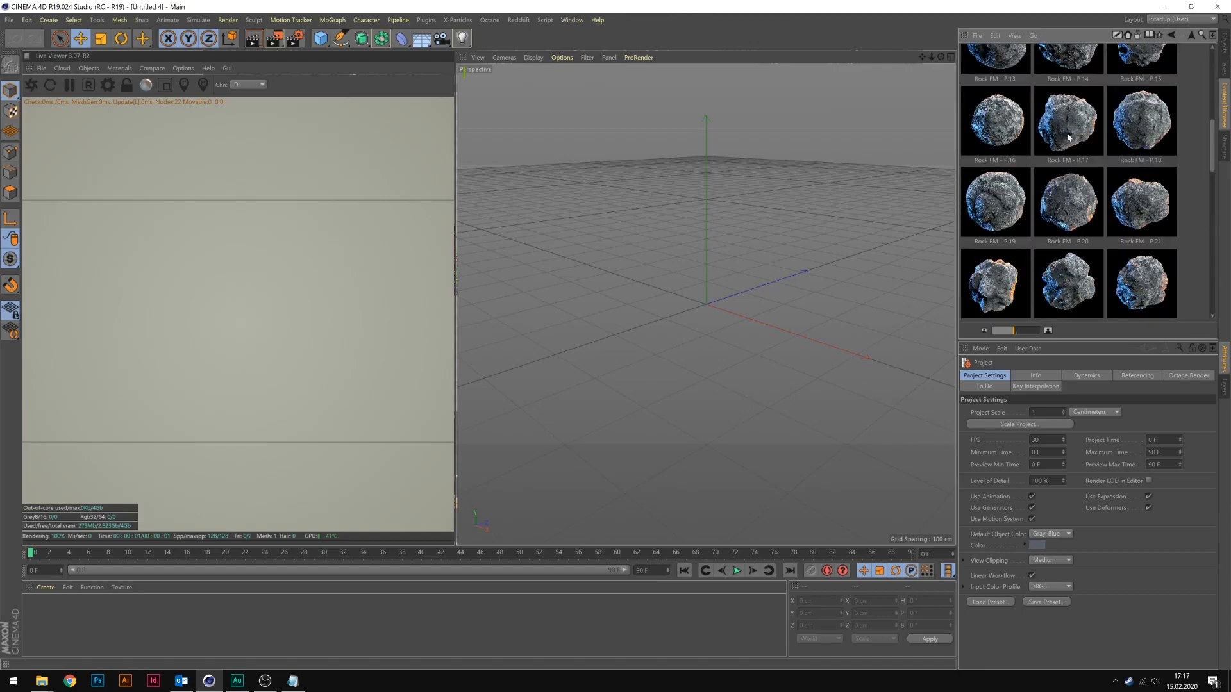
scroll(1064, 192, "up", 3)
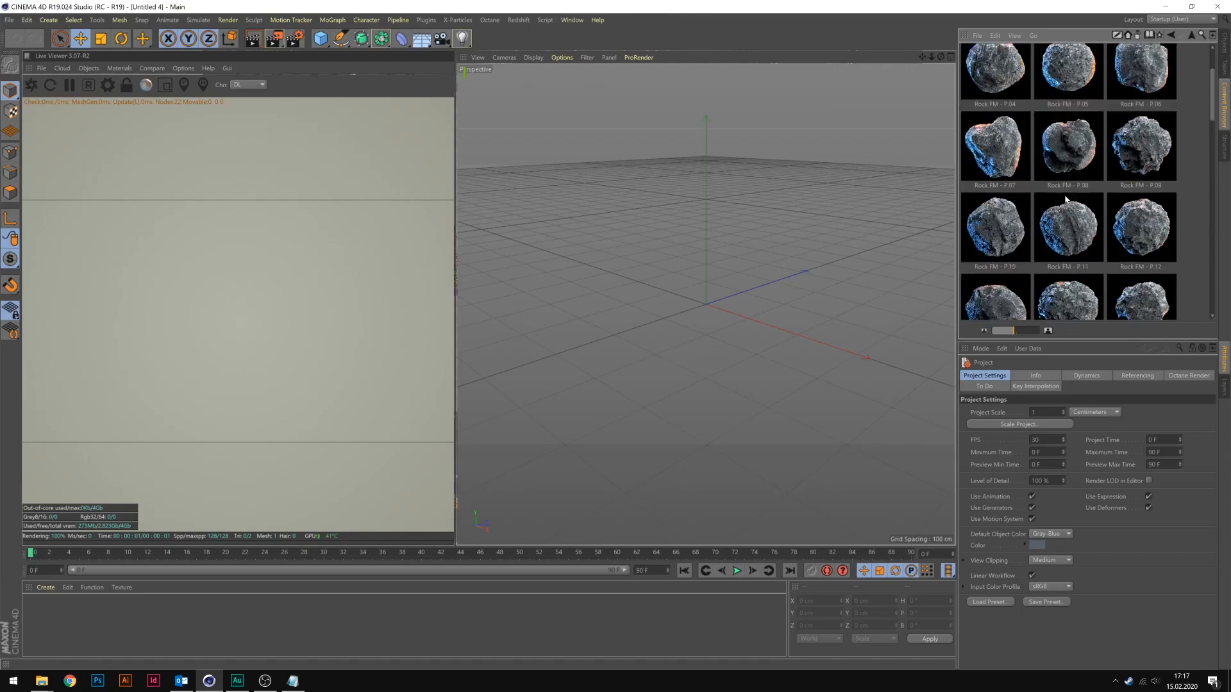
scroll(1077, 154, "up", 1)
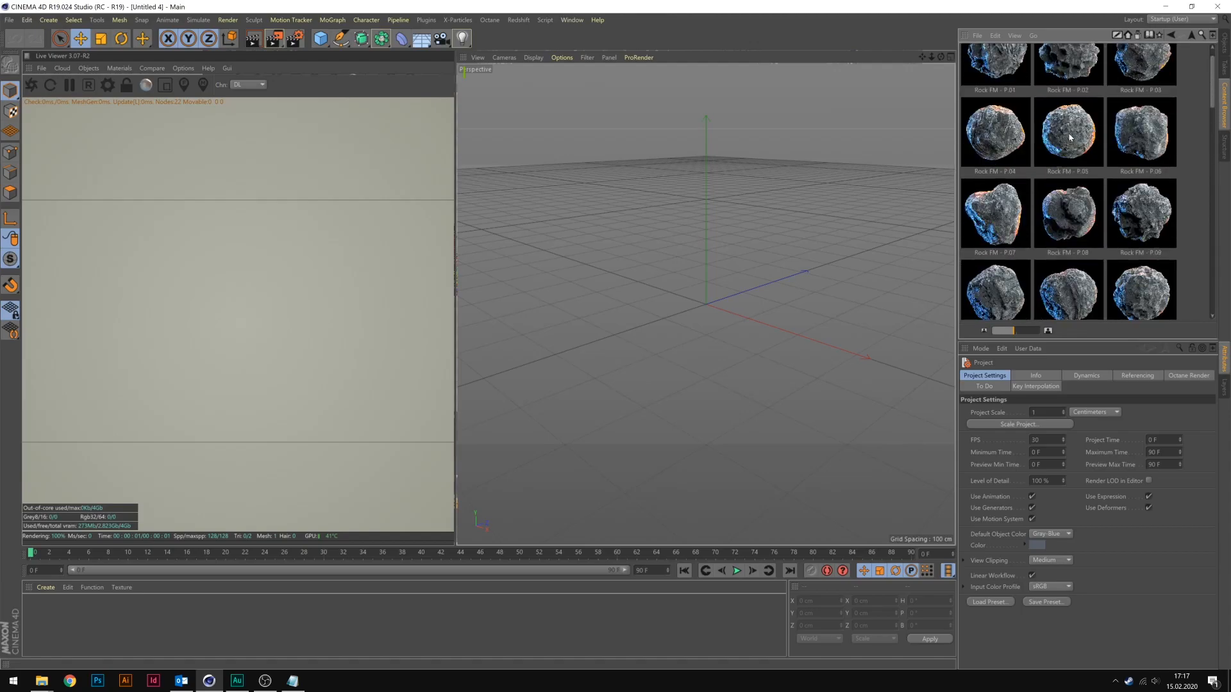
scroll(1012, 105, "up", 1)
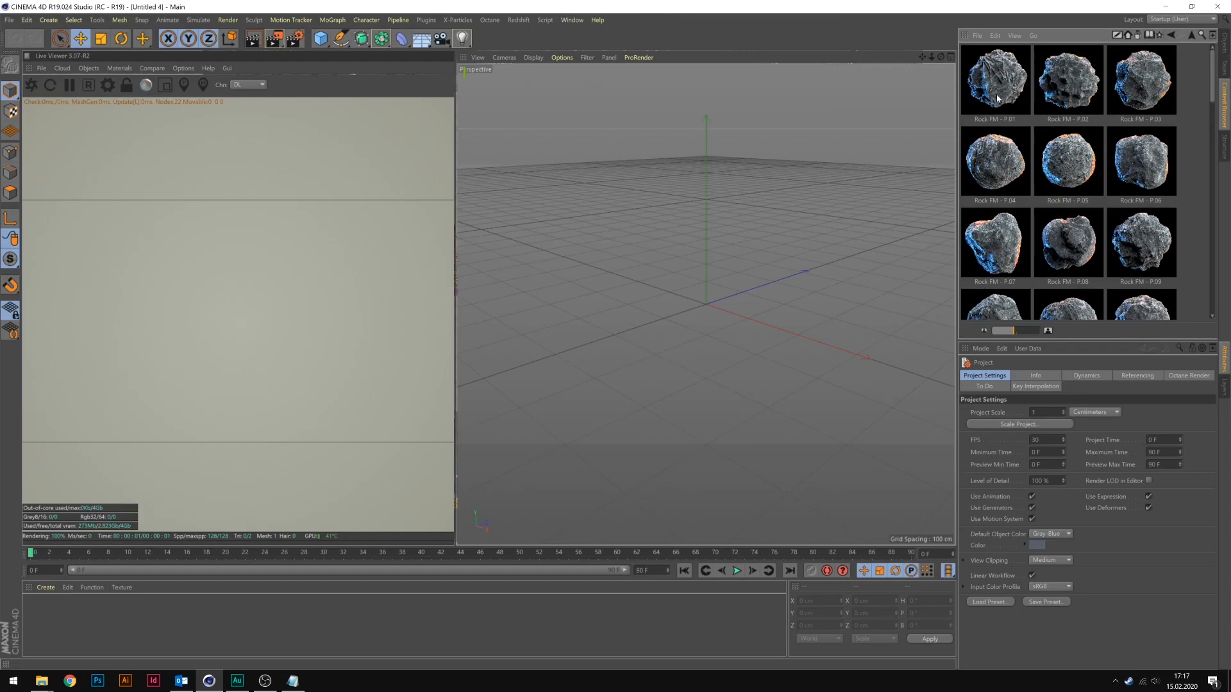
Add the Rock FM - P.03 preset to the scene and examine its surface up close.
left_click_drag(1116, 91, 699, 225)
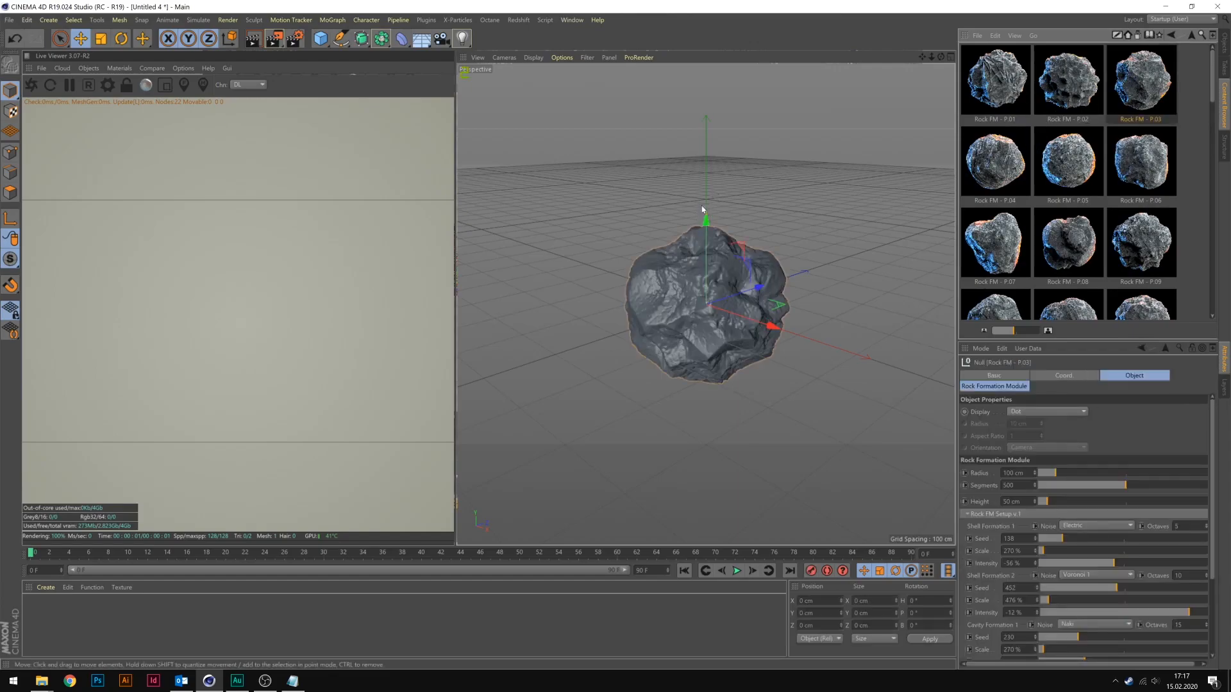
left_click_drag(698, 296, 794, 268, "alt")
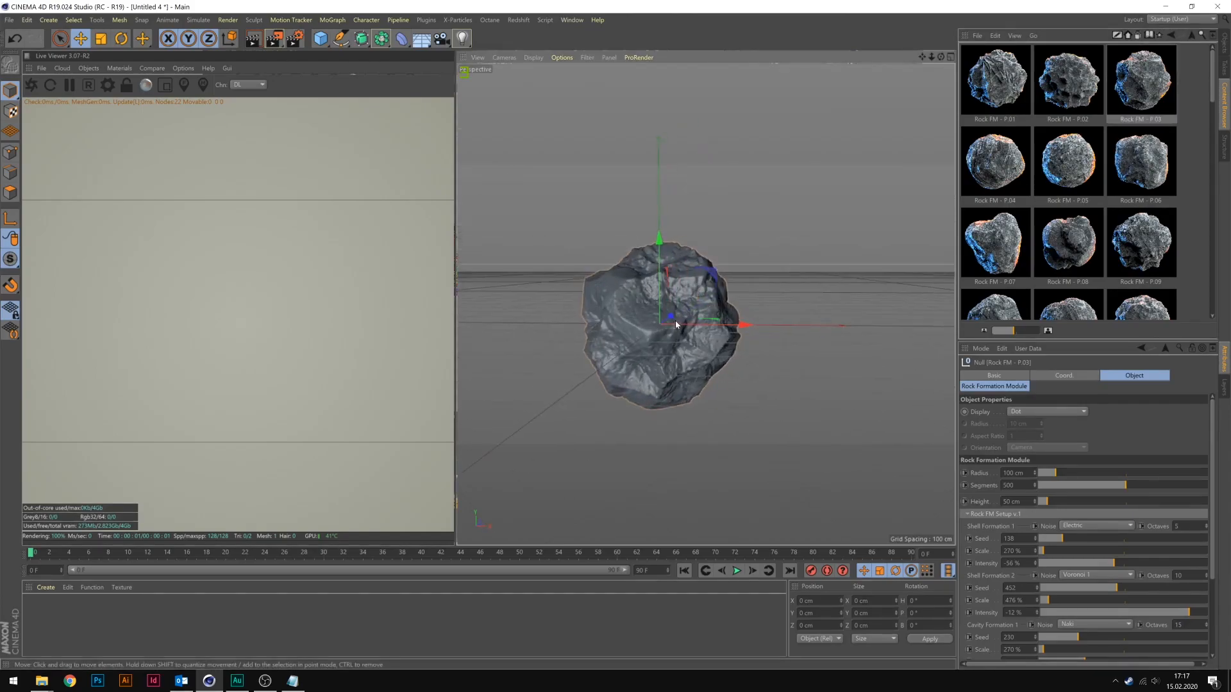
middle_click_drag(686, 312, 754, 301, "alt")
left_click_drag(753, 301, 745, 316, "alt")
right_click_drag(731, 277, 780, 280, "alt")
middle_click_drag(779, 277, 766, 261, "alt")
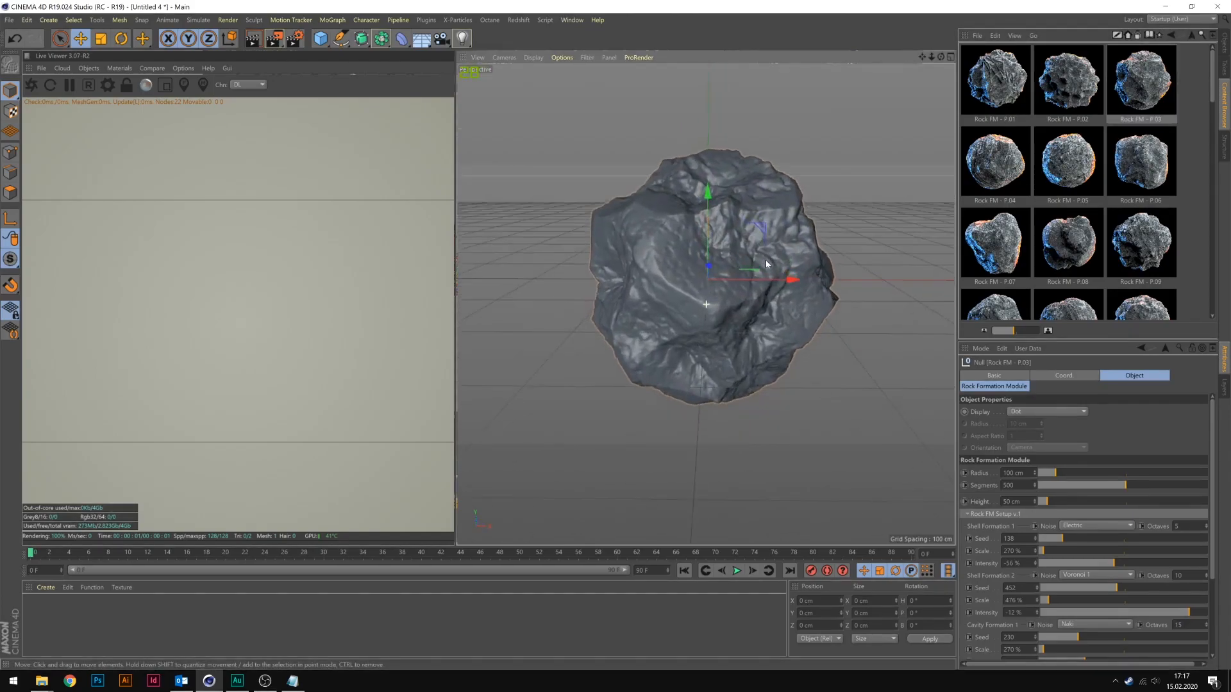
left_click_drag(766, 260, 763, 250, "alt")
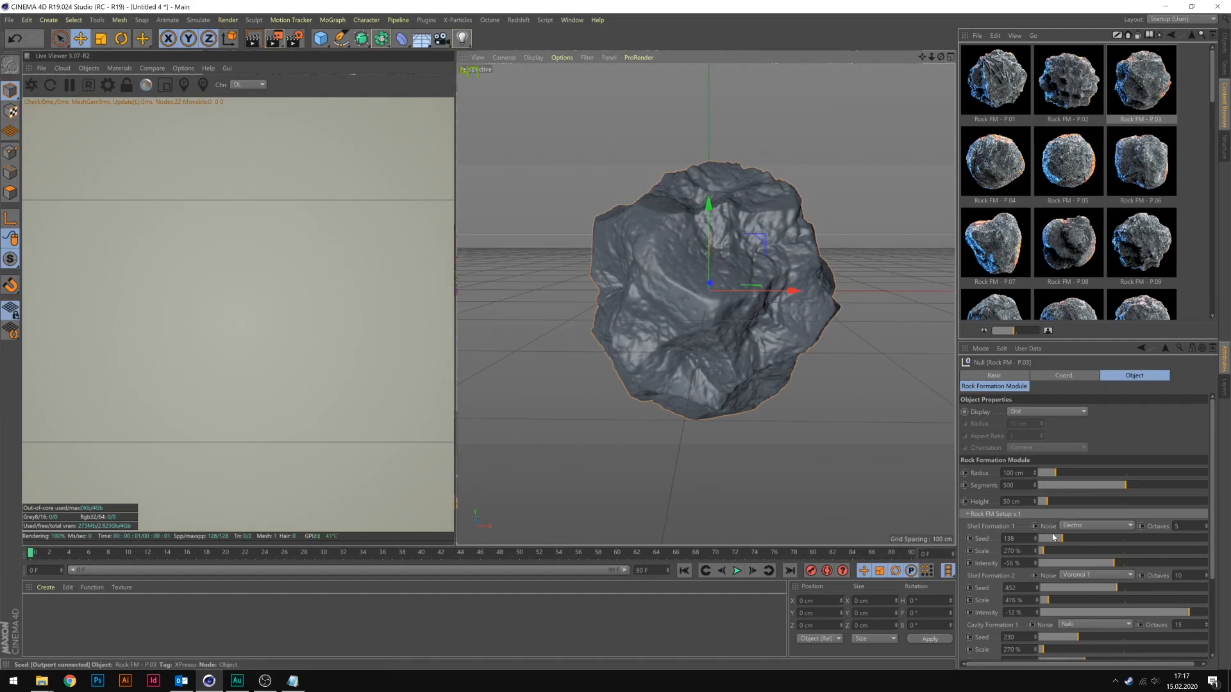
Set the P.03 rock's Shell Formation 1 seed to 282, and Shell Formation 2 to seed 297 and scale 1412 %.
left_click_drag(1061, 538, 1064, 539)
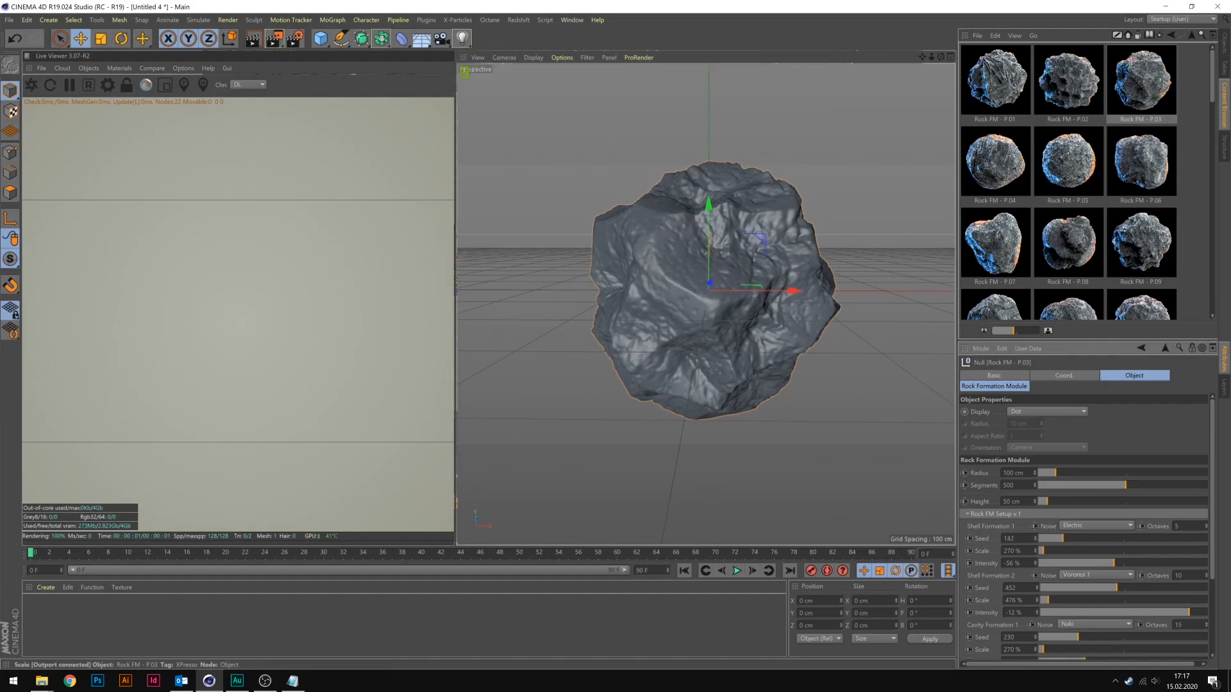
left_click(1036, 585)
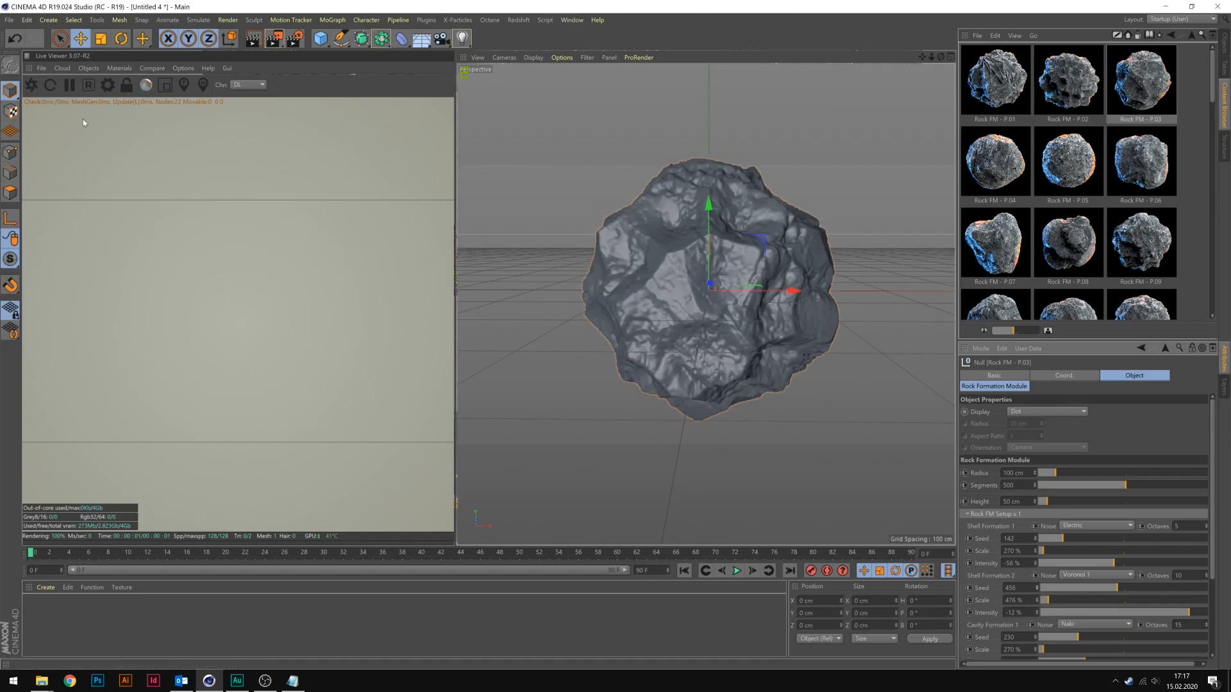
left_click_drag(1064, 539, 1084, 541)
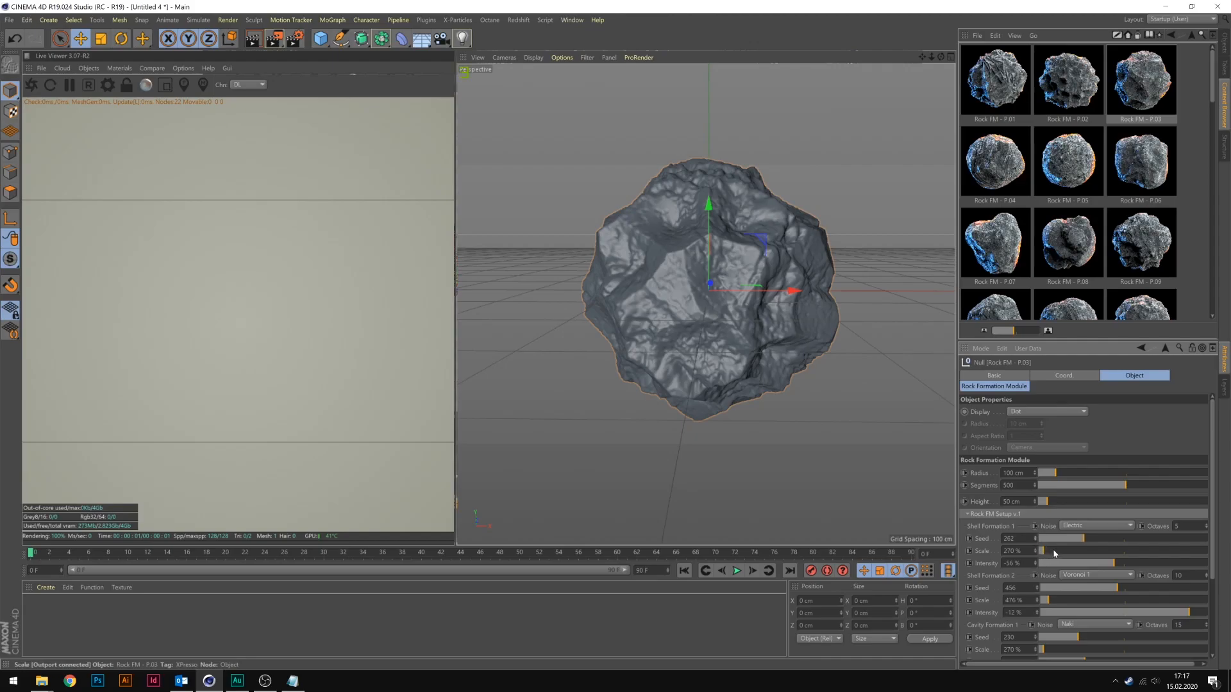
left_click(1090, 587)
left_click(1075, 601)
mouse_move(1076, 600)
left_mouse_down()
mouse_move(1089, 600)
mouse_move(1064, 600)
left_mouse_up()
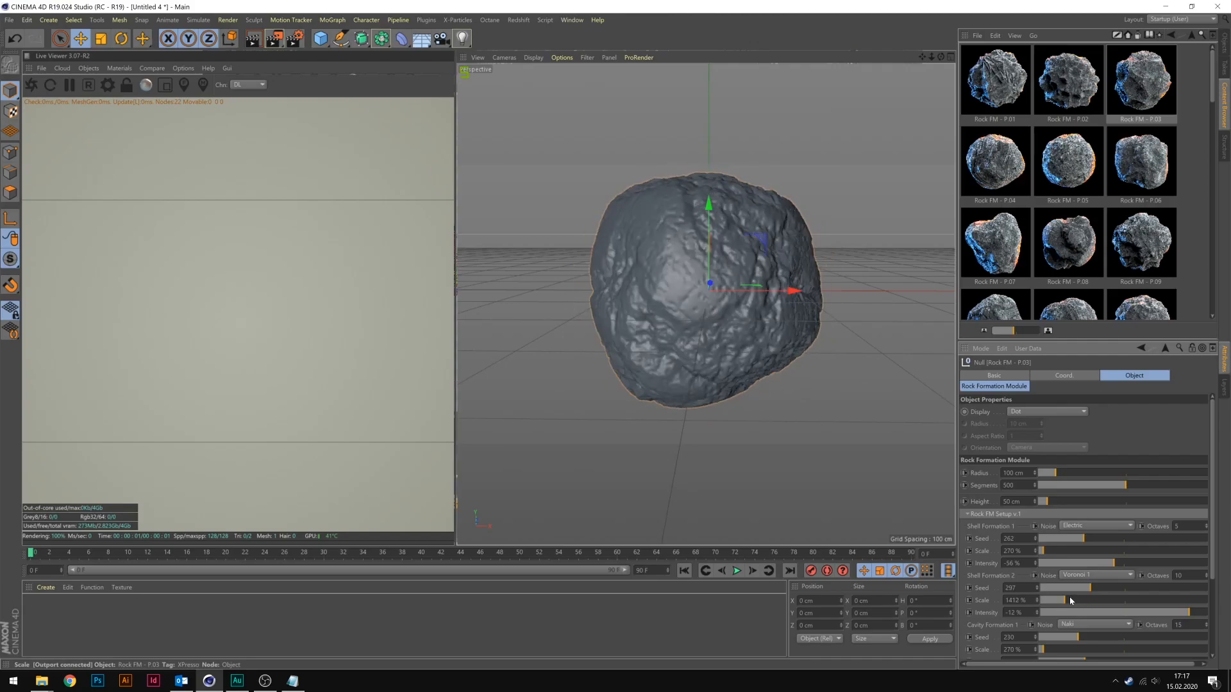
Try other seeds and scales for both shell formations of the P.03 rock, and another Shell Formation 1 intensity.
left_click(1092, 588)
left_click(1094, 600)
left_click(1058, 600)
left_click(1114, 539)
left_click(1094, 552)
left_click(1061, 551)
left_click(1067, 538)
left_click(1068, 564)
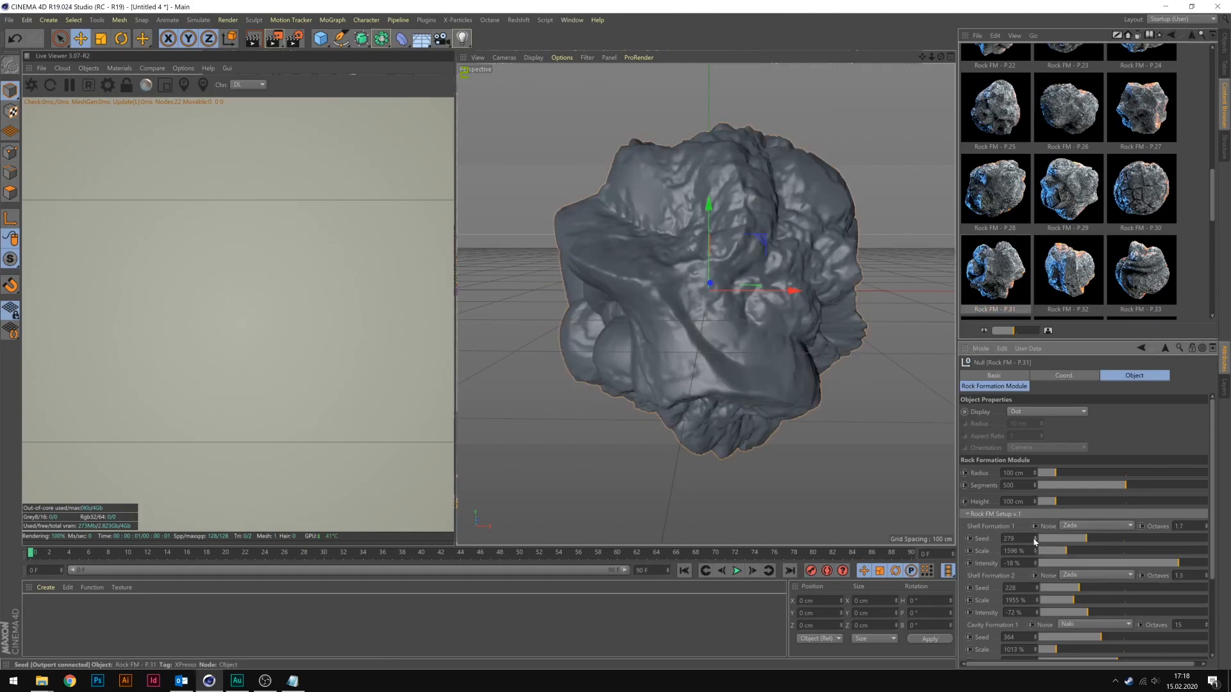
Set the P.31 rock's Shell Formation 1 to seed 285 and scale 3405 %, and Shell Formation 2 to seed 231 and scale 2143 %.
triple_click(1036, 537)
triple_click(1037, 587)
left_click_drag(1066, 551, 1097, 552)
mouse_move(1073, 600)
left_mouse_down()
mouse_move(1096, 599)
mouse_move(1077, 600)
left_mouse_up()
Set the scale of Cavity Formation 1 to 3832 %, Cavity Formation 2 to 4648 % and Bumps / Detailing to 3898 %.
left_click_drag(1057, 649, 1104, 649)
scroll(1178, 524, "down", 3)
left_click_drag(1082, 591, 1121, 590)
left_click_drag(1042, 640, 1105, 639)
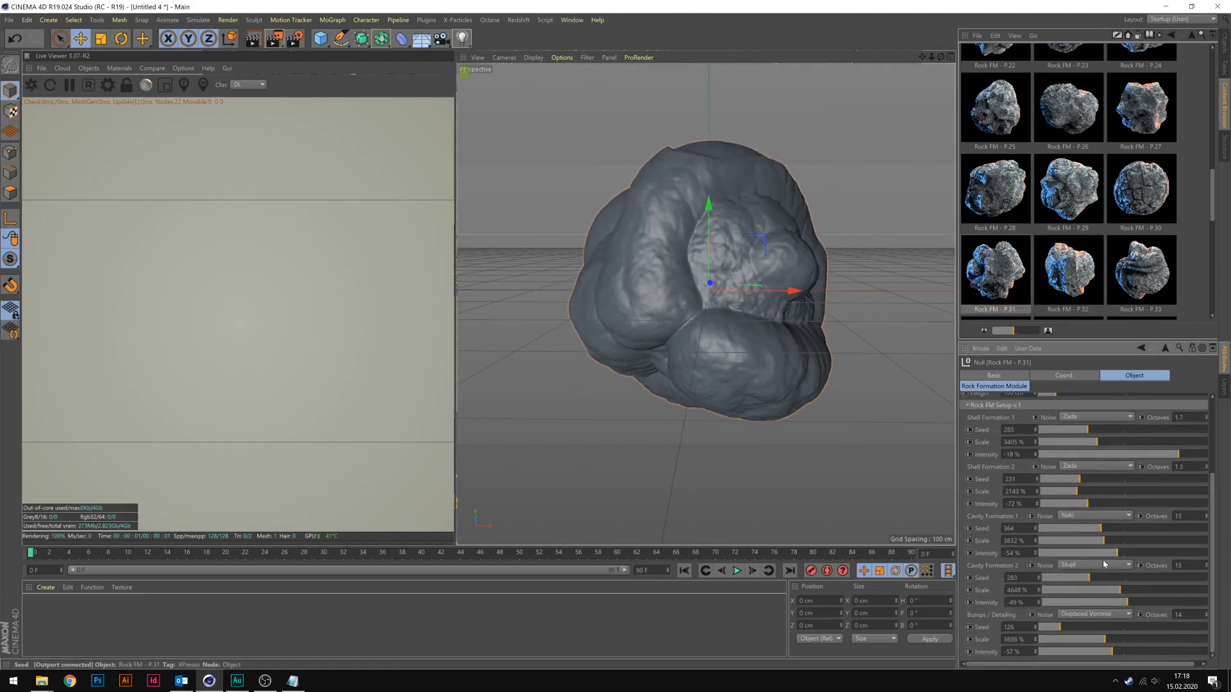
Try other seeds for the P.31 rock's cavity formations, detailing and Shell Formation 1, and delete the rock.
double_click(1035, 527)
double_click(1038, 577)
left_click(1034, 626)
left_click(1034, 430)
left_click(1035, 429)
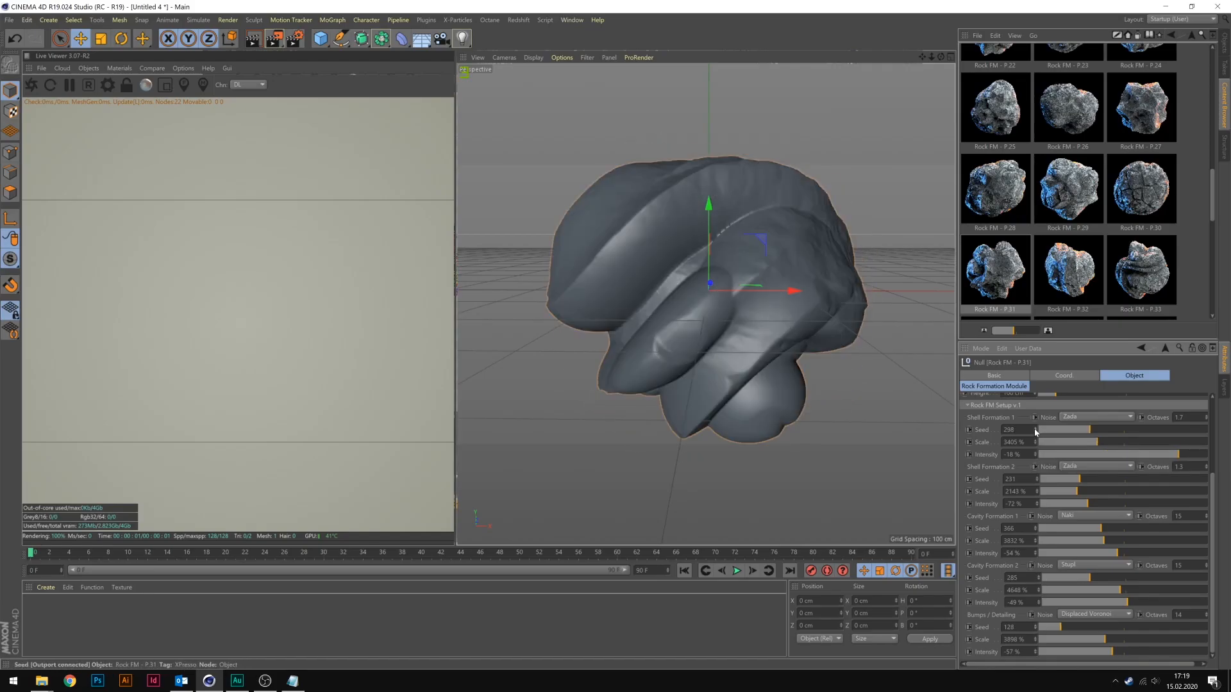
left_click(1035, 429)
left_click(1035, 429)
left_click(1034, 429)
key("Delete")
Try the Rock FM - P.04 preset with other shell formation seeds and scales, and delete it.
scroll(1062, 209, "up", 10)
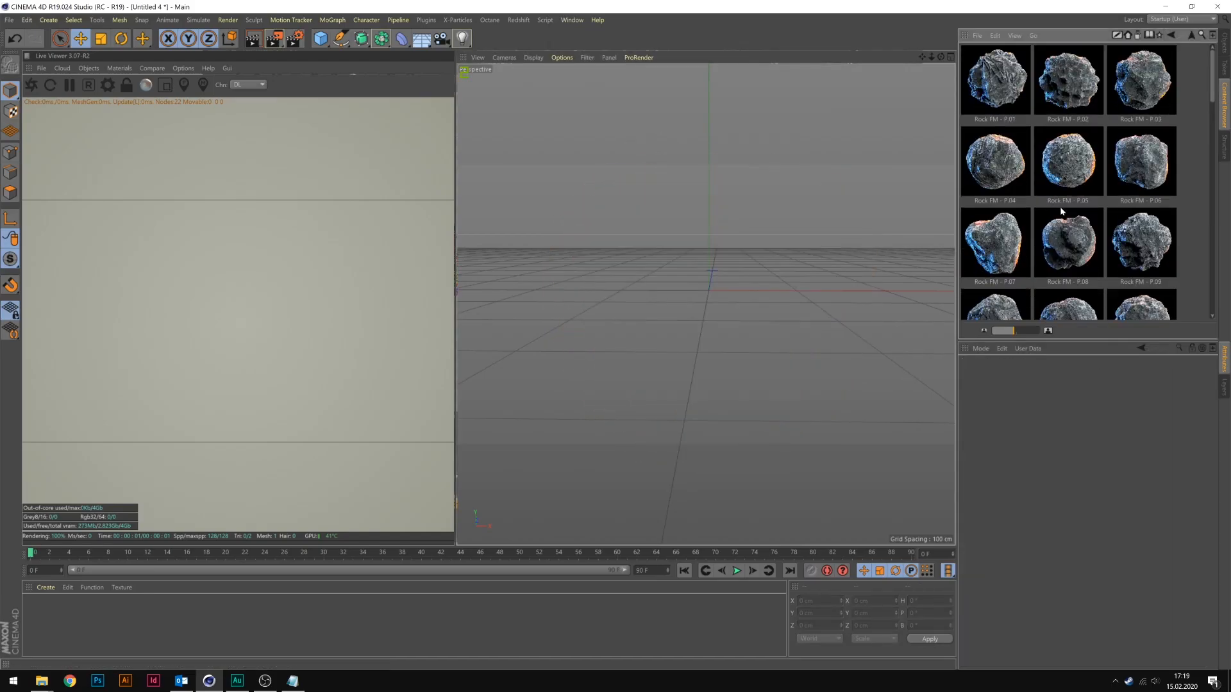
double_click(995, 164)
left_click_drag(1070, 539, 1086, 551)
left_click_drag(1078, 588, 1141, 551)
key("Delete")
Add the Rock FM - P.08 preset, set Shell Formation 2 scale to 4336 % and Cavity Formation 1 scale to 1760 %, and step their seeds.
double_click(1068, 243)
left_click(1114, 600)
left_click_drag(1108, 649, 1069, 650)
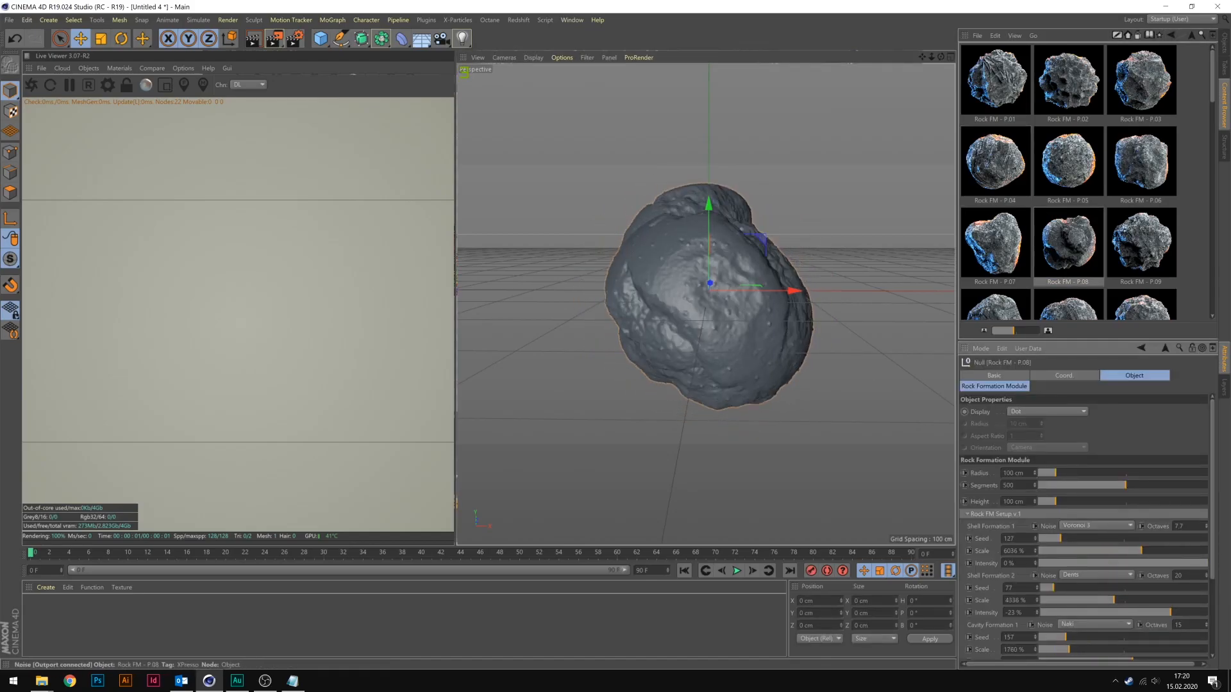
left_click(1036, 538)
left_click(1037, 538)
left_click(1036, 538)
left_click(1037, 638)
left_click(1037, 637)
left_click(1036, 637)
Rotate the P.08 rock freely to show a different side.
key("r")
left_click_drag(756, 301, 736, 252)
mouse_move(698, 283)
left_mouse_down()
mouse_move(665, 289)
mouse_move(720, 275)
left_mouse_up()
Select the Rock FM - P.08 object, reduce its Shell Formation 1 scale and step the Shell Formation 1 seed.
left_click(1224, 43)
left_click(998, 49)
left_click_drag(1141, 551, 1100, 588)
left_click(1036, 538)
left_click(1036, 538)
left_click(1036, 538)
left_click(1035, 540)
left_click(1036, 541)
left_click(1035, 541)
Adjust the P.08 rock's Shell Formation 2 intensity, Cavity Formation 1 scale and detailing values while rotating the rock mesh.
left_click_drag(718, 285, 786, 307)
left_click_drag(1122, 613, 1182, 613)
left_click_drag(1069, 650, 1080, 650)
scroll(1083, 644, "down", 3)
mouse_move(1132, 607)
left_mouse_down()
mouse_move(1118, 607)
mouse_move(1134, 607)
left_mouse_up()
left_click_drag(1082, 656, 1043, 655)
left_click_drag(718, 288, 690, 302)
left_click(690, 302)
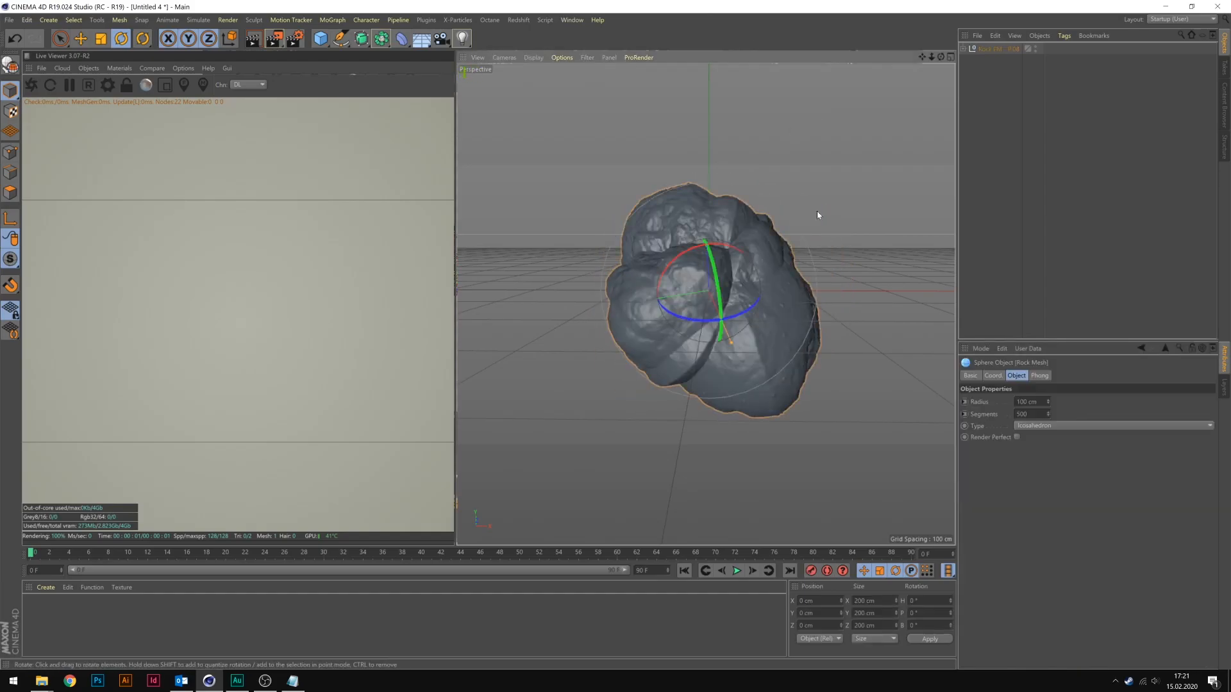
Readjust the seeds and scales of the P.08 rock's shell formations and Cavity Formation 1, and rotate the rock to a new angle.
left_click(998, 50)
left_click_drag(1061, 539, 1083, 538)
left_click_drag(1076, 551, 1123, 588)
left_click_drag(1113, 600, 1125, 601)
left_click_drag(1067, 637, 1096, 637)
mouse_move(1079, 650)
left_mouse_down()
mouse_move(1092, 648)
mouse_move(1063, 650)
left_mouse_up()
left_click_drag(1097, 637, 1088, 638)
left_click_drag(1084, 539, 1079, 539)
left_click_drag(718, 288, 756, 257)
left_click(907, 195)
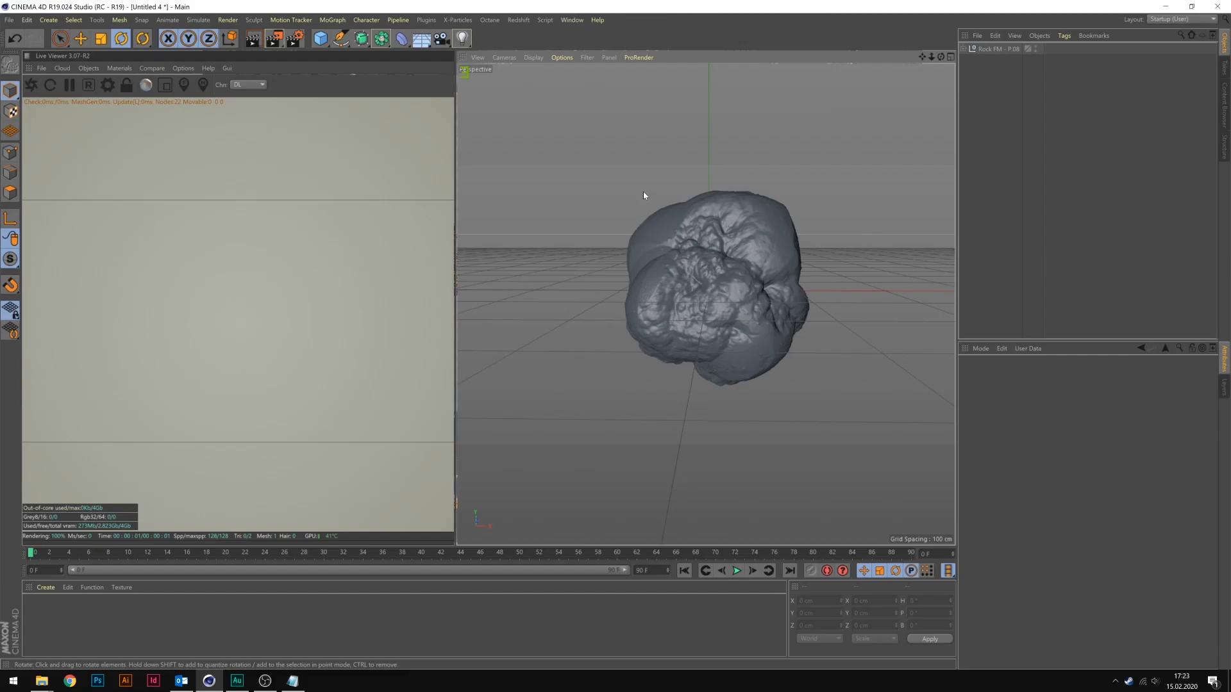
Copy the Abstract_1, OctDiffuse and Glass materials from Untitled 2.c4d and paste them into Untitled 4.
left_click(572, 20)
left_click(593, 320)
left_click(201, 608)
left_click(502, 609, "ctrl")
left_click(392, 609, "ctrl")
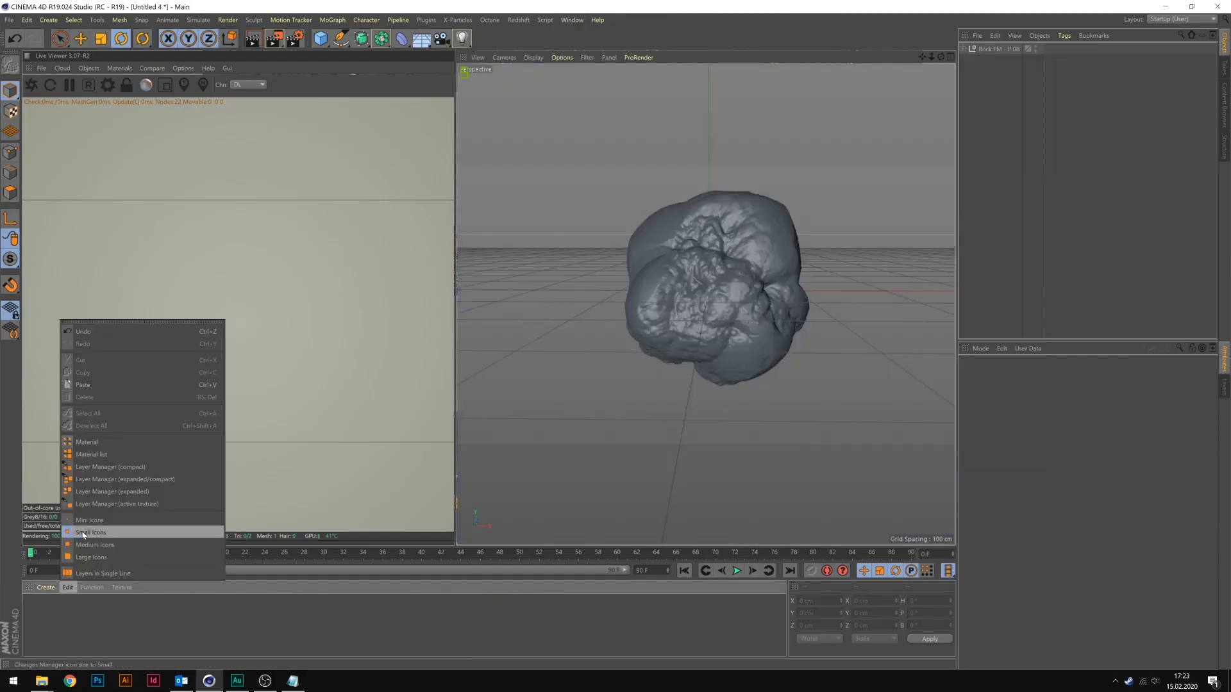
left_click(138, 531)
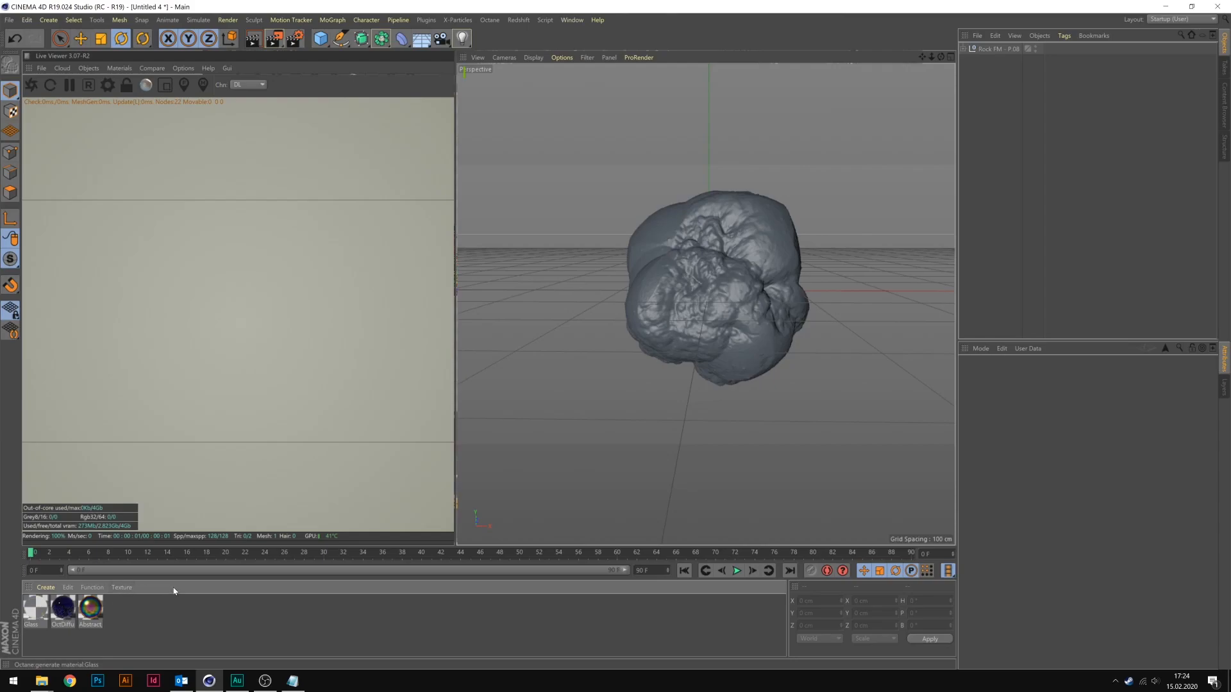
Apply the Glass material to the Rock FM - P.08 object and start the Octane live render.
left_click_drag(36, 613, 994, 51)
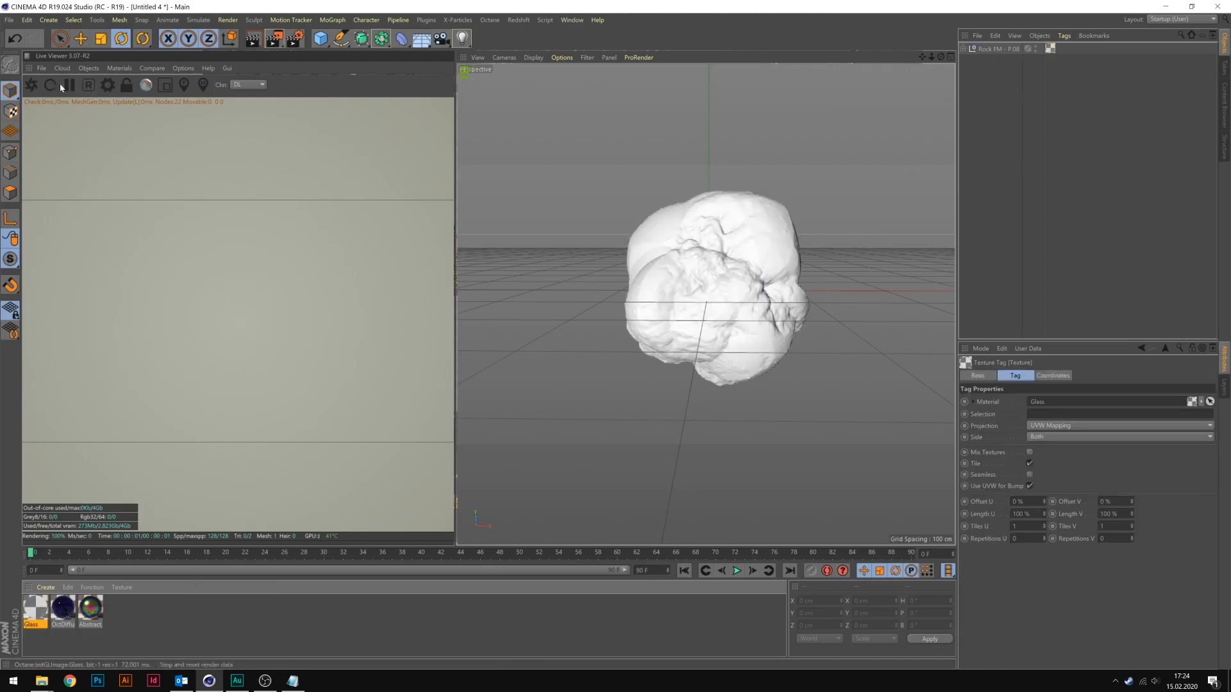
left_click(32, 87)
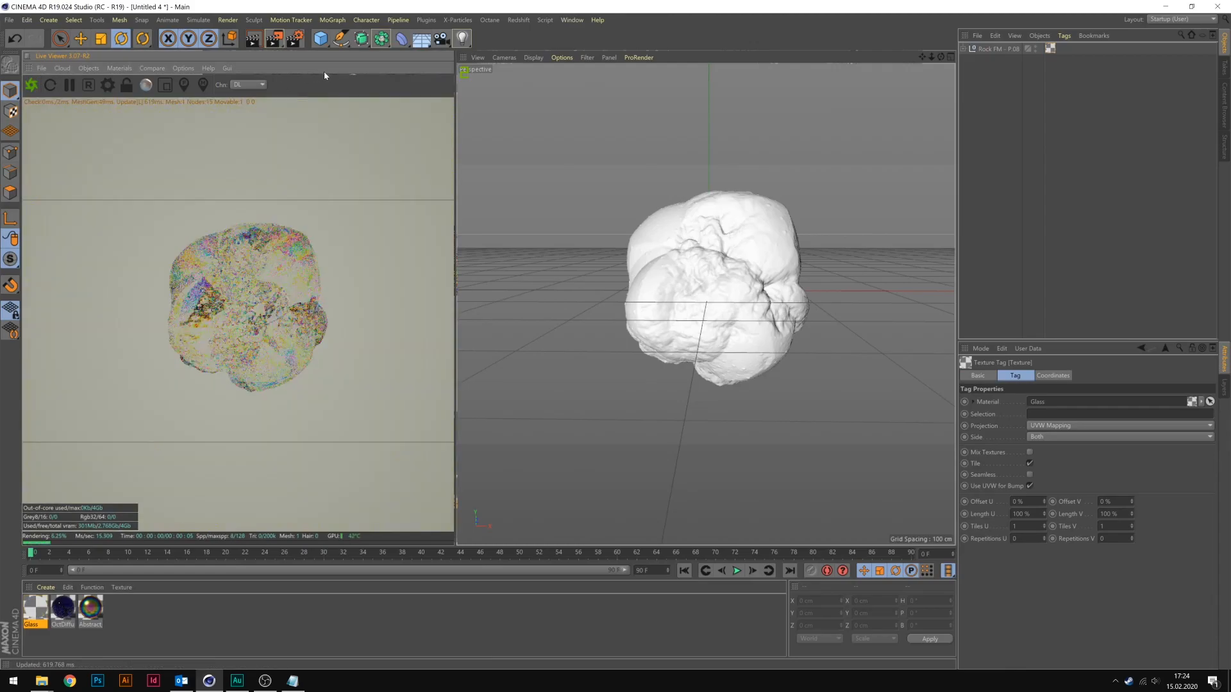
middle_click_drag(741, 254, 727, 270, "alt")
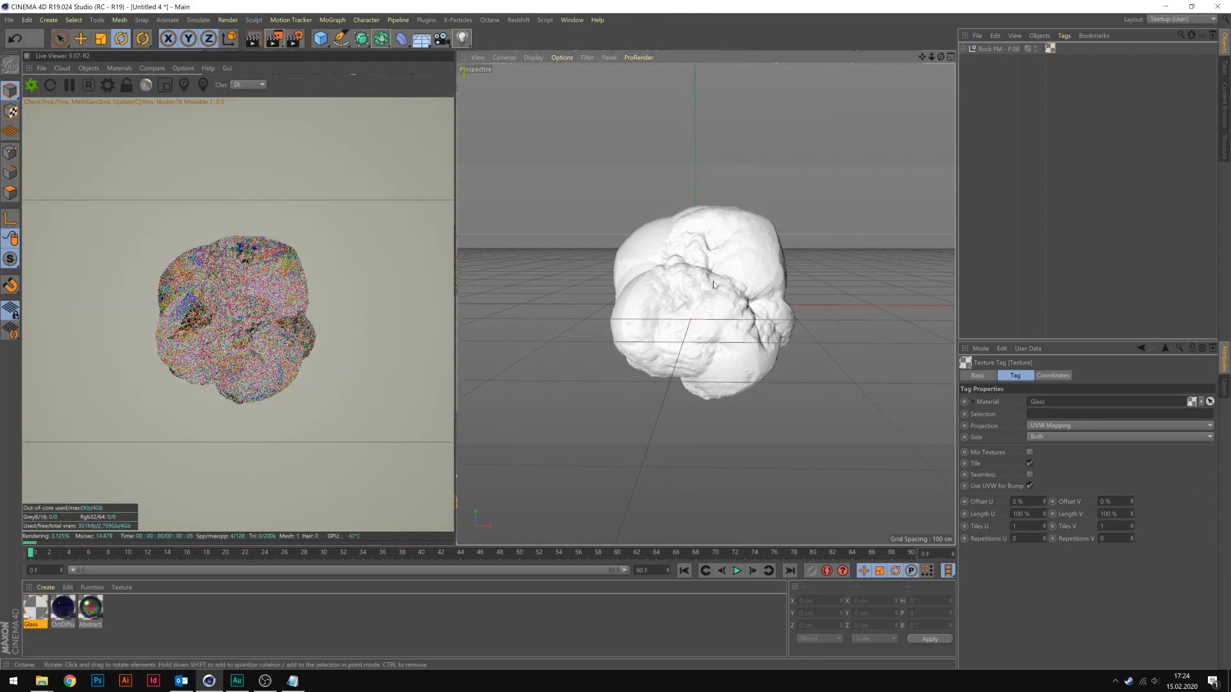
scroll(710, 284, "up", 4)
Set the render output size to 800 × 800 pixels and narrow the Live Viewer pane.
key("ctrl+b")
left_click_drag(248, 62, 181, 61)
type("800")
key("Tab")
type("800")
key("Return")
left_click(512, 9)
mouse_move(453, 162)
left_mouse_down()
mouse_move(415, 167)
mouse_move(434, 169)
left_mouse_up()
Rotate the rock mesh slightly to about H 79.6°, P -5.9° and B 94.5°.
middle_click_drag(695, 285, 695, 281, "alt")
right_click_drag(695, 281, 707, 279, "alt")
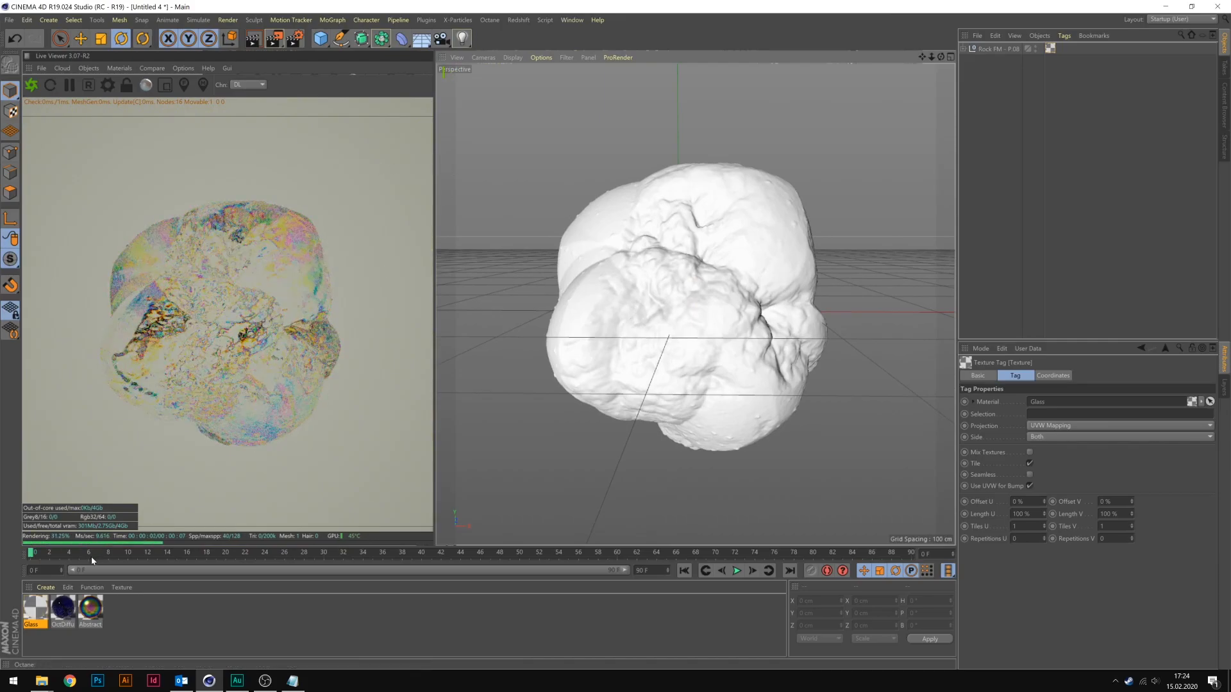
left_click(667, 294)
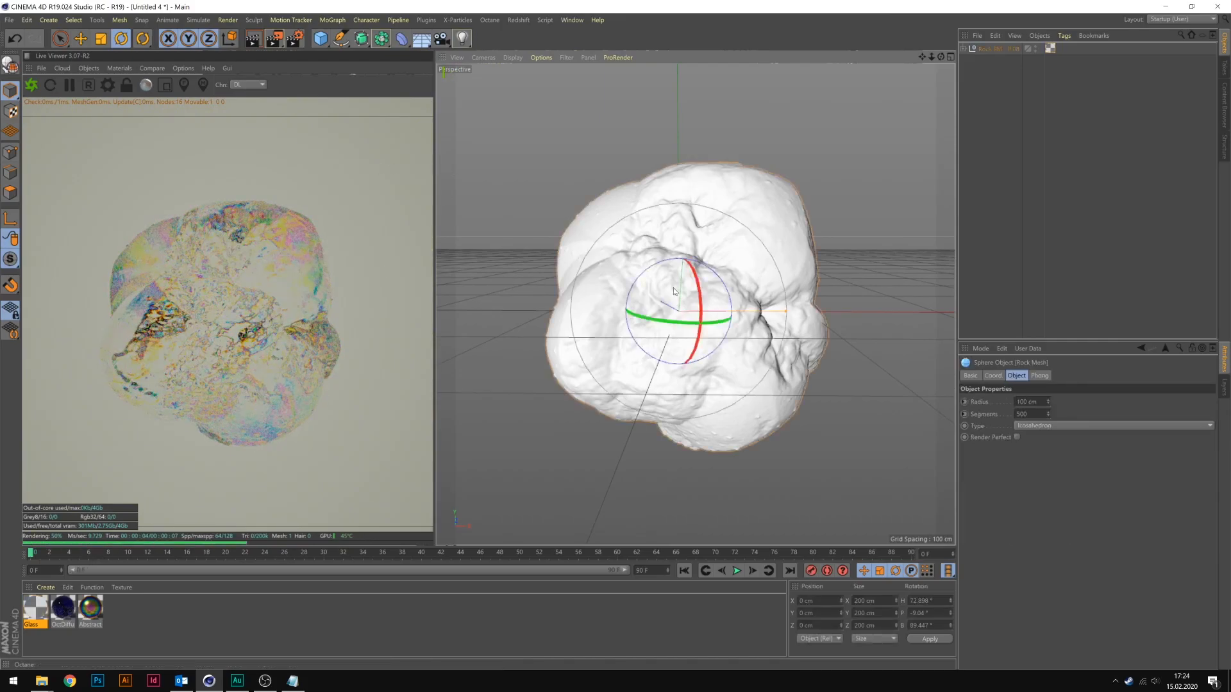
mouse_move(675, 296)
left_mouse_down()
mouse_move(701, 282)
mouse_move(680, 283)
left_mouse_up()
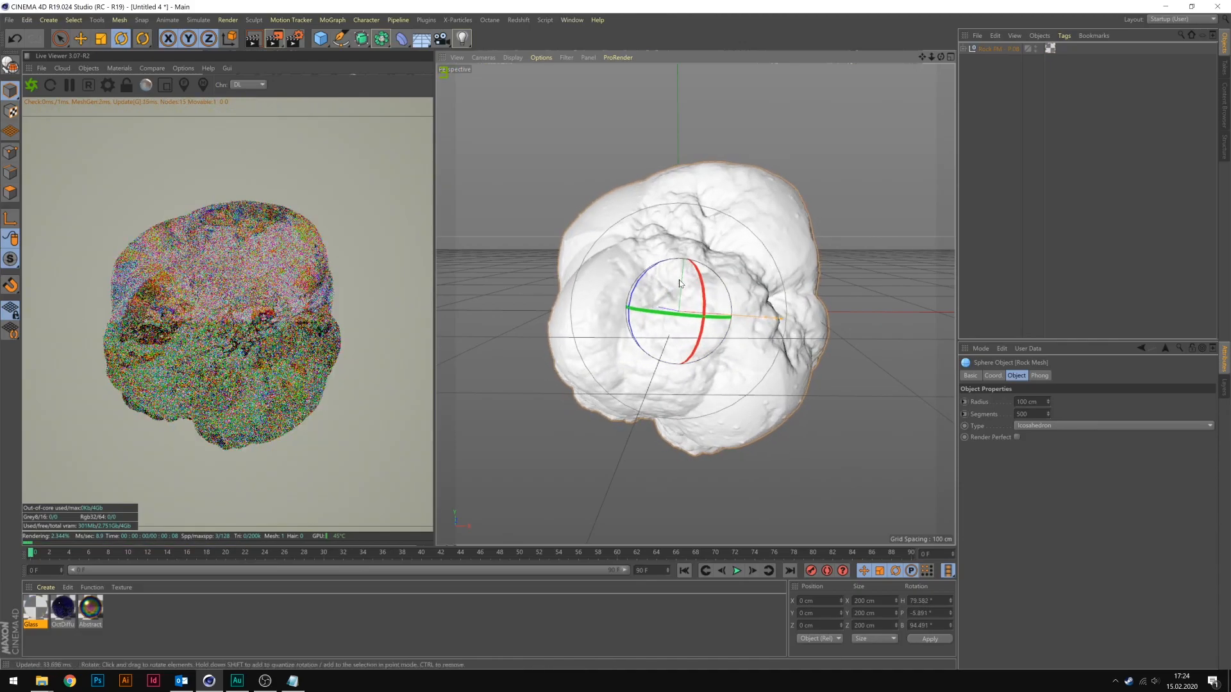
Try the Pathtracing kernel in the Octane settings with 135 max samples.
left_click(107, 85)
left_click(40, 52)
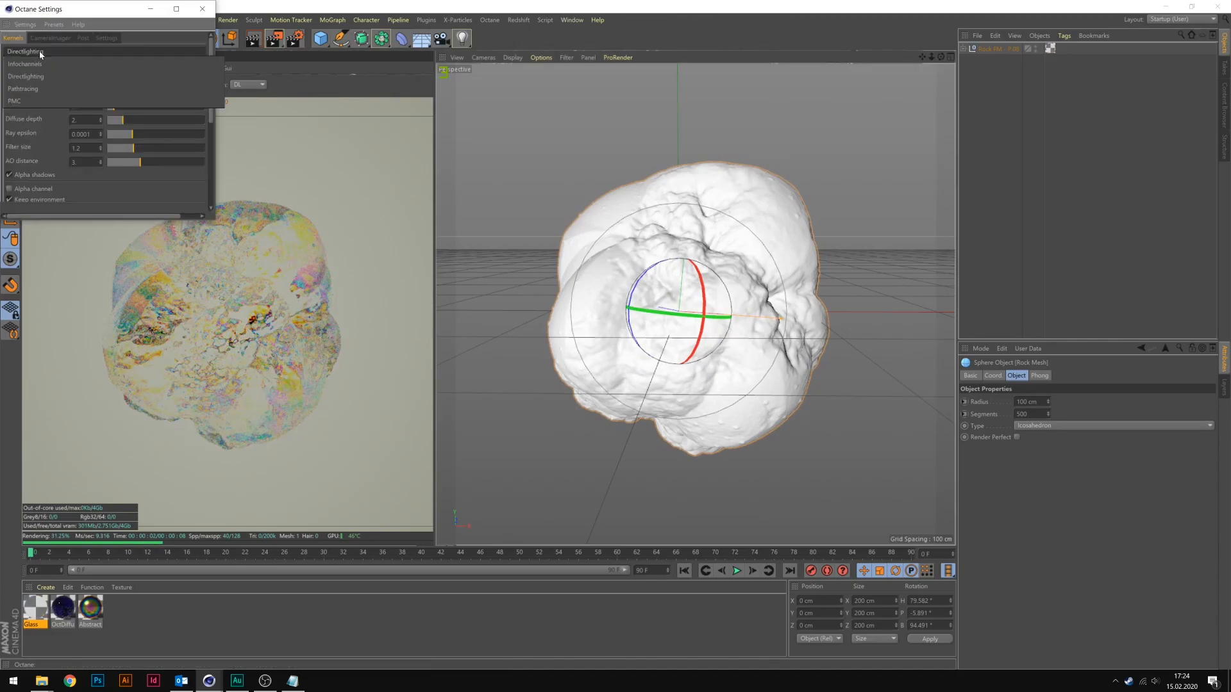
left_click(32, 90)
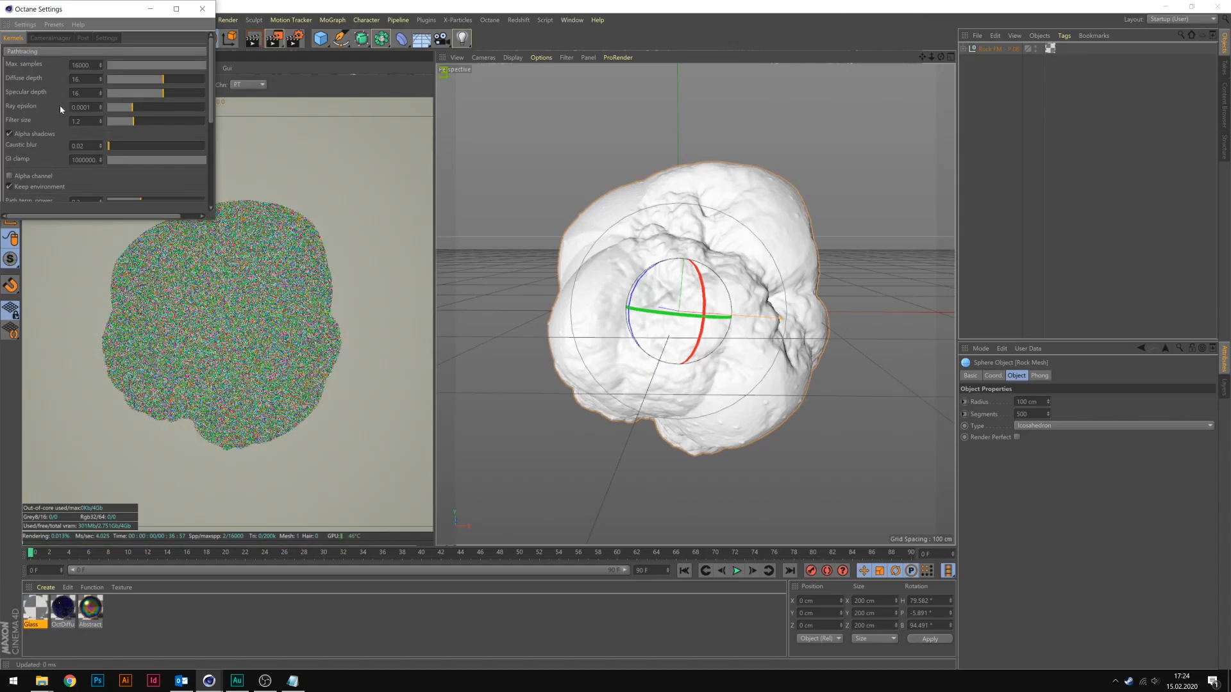
left_click_drag(147, 65, 161, 71)
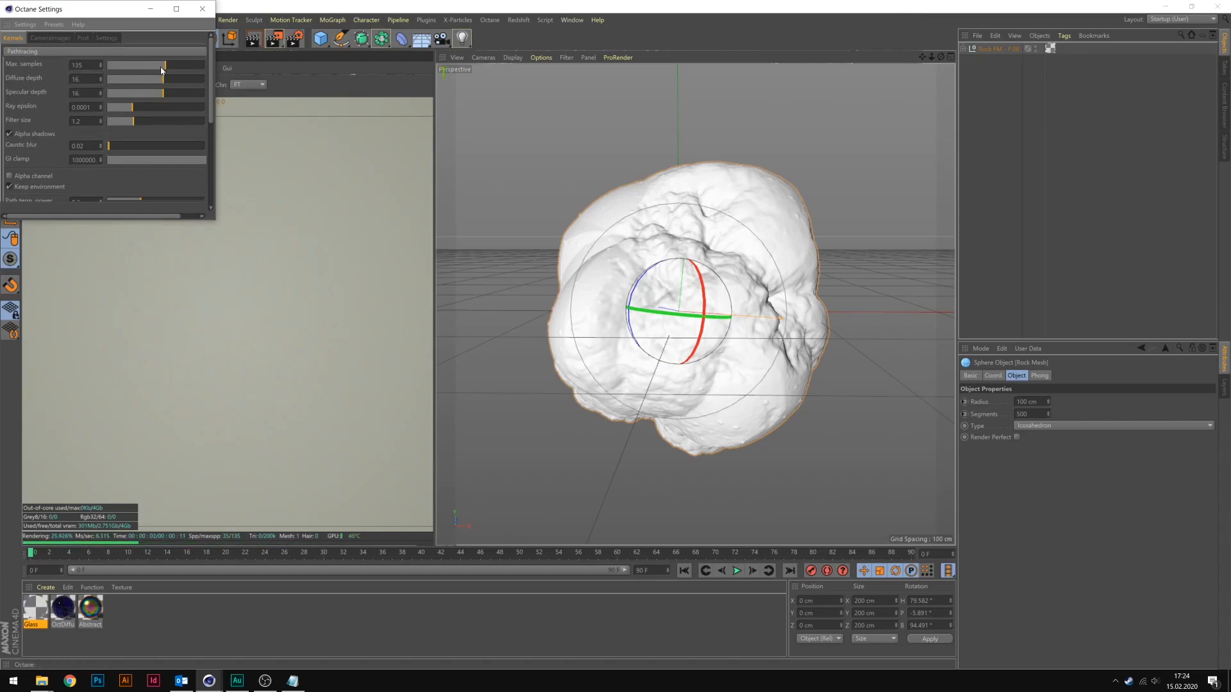
Switch the Octane kernel to Directlighting and set its glossy depth to 5.
left_click(59, 50)
left_click(55, 76)
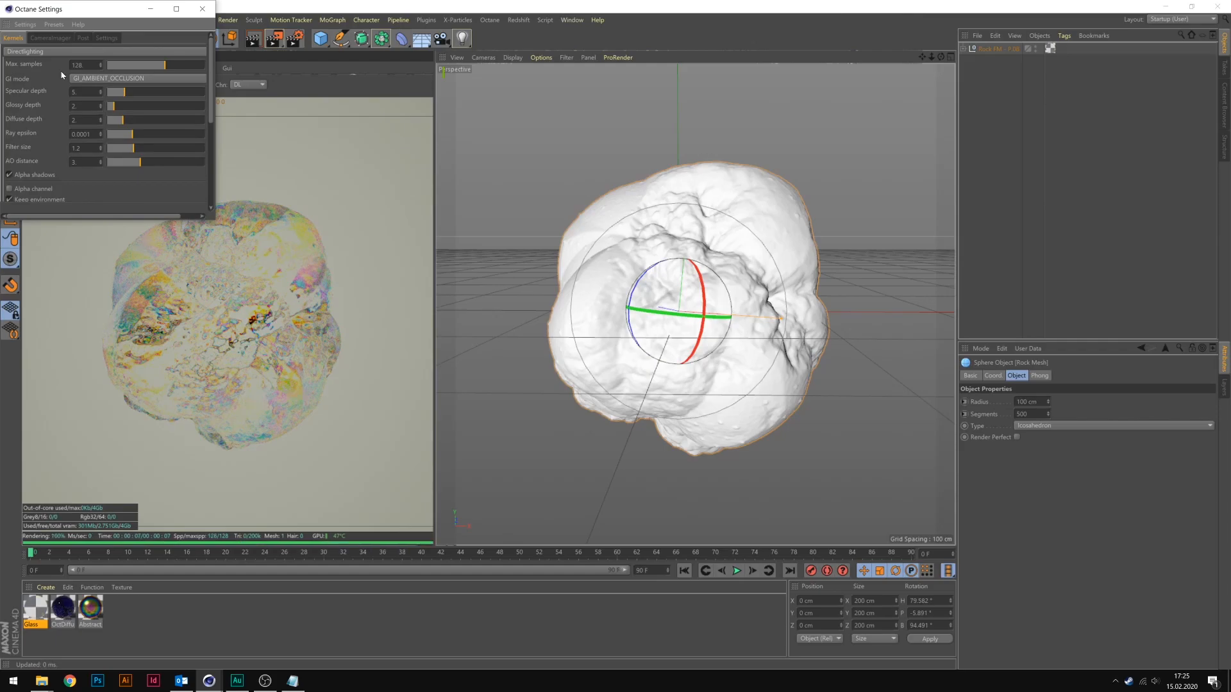
left_click(125, 106)
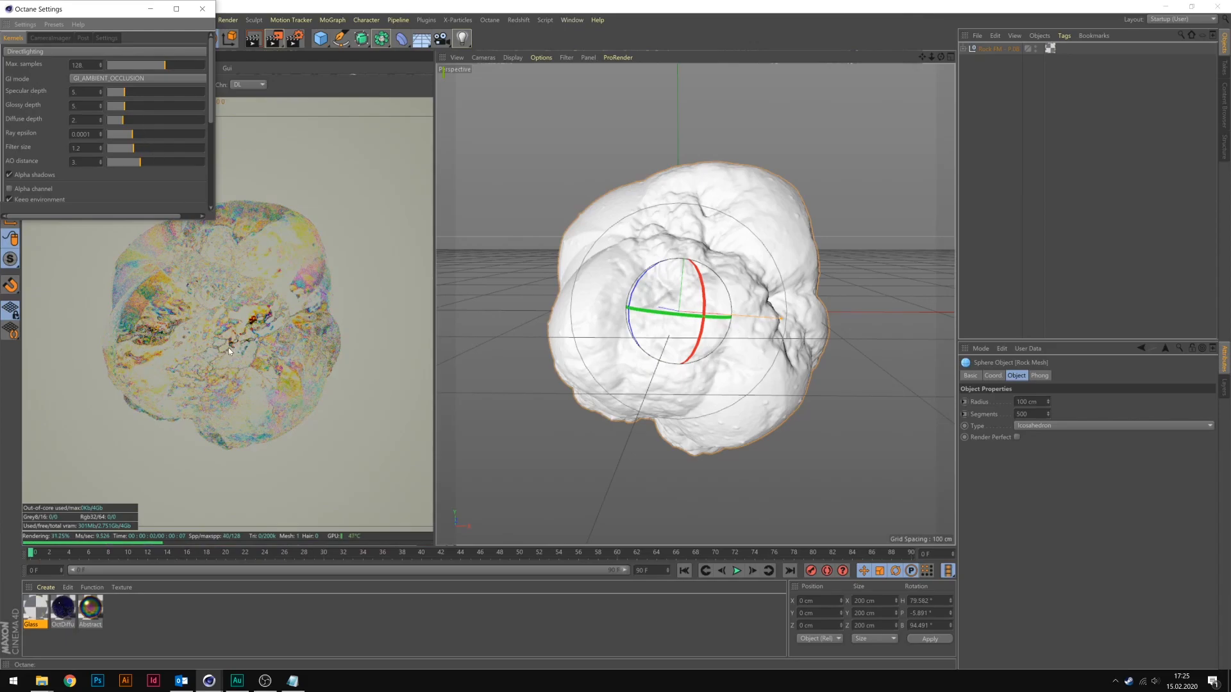
Add an HDRI environment and load a colorful liquified texture image into it without copying the file to the project location.
left_click(202, 9)
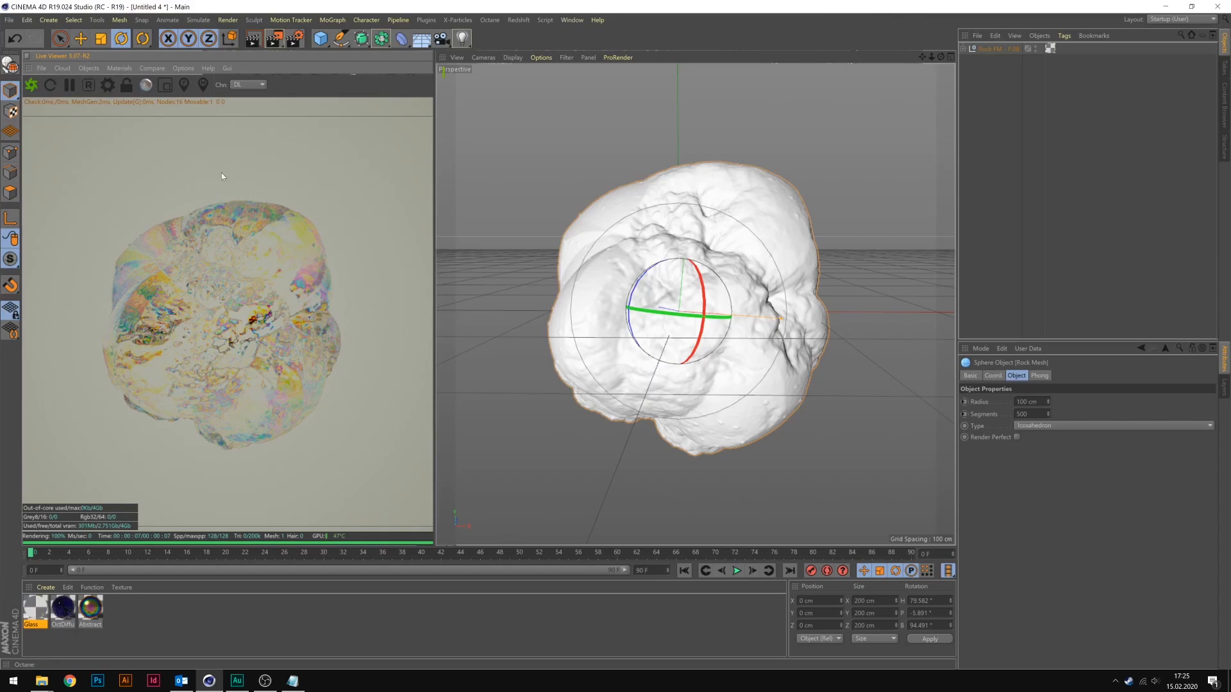
left_click(89, 66)
left_click(107, 115)
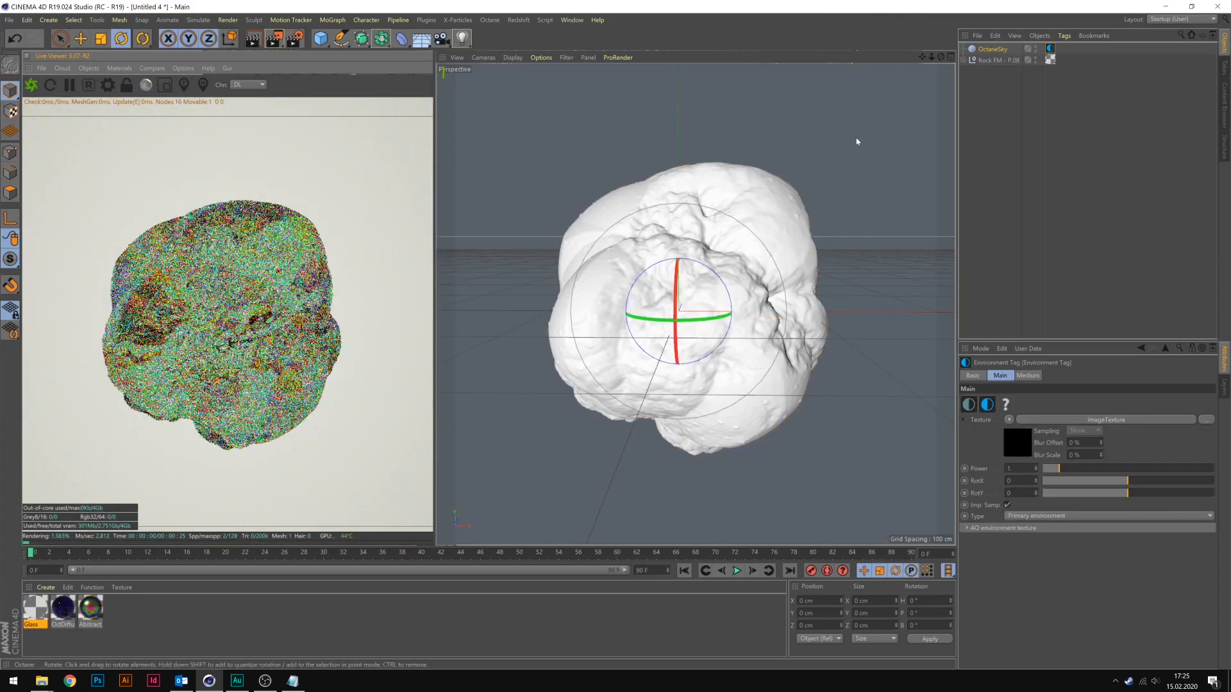
left_click(1009, 419)
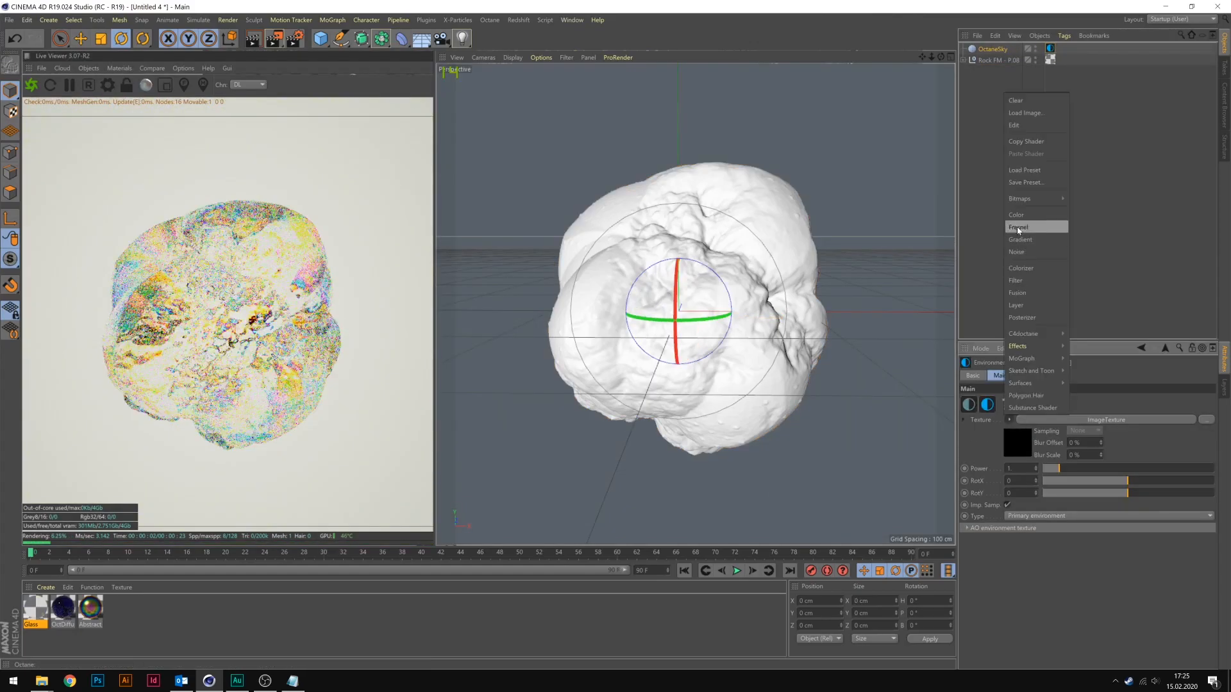
left_click(1030, 115)
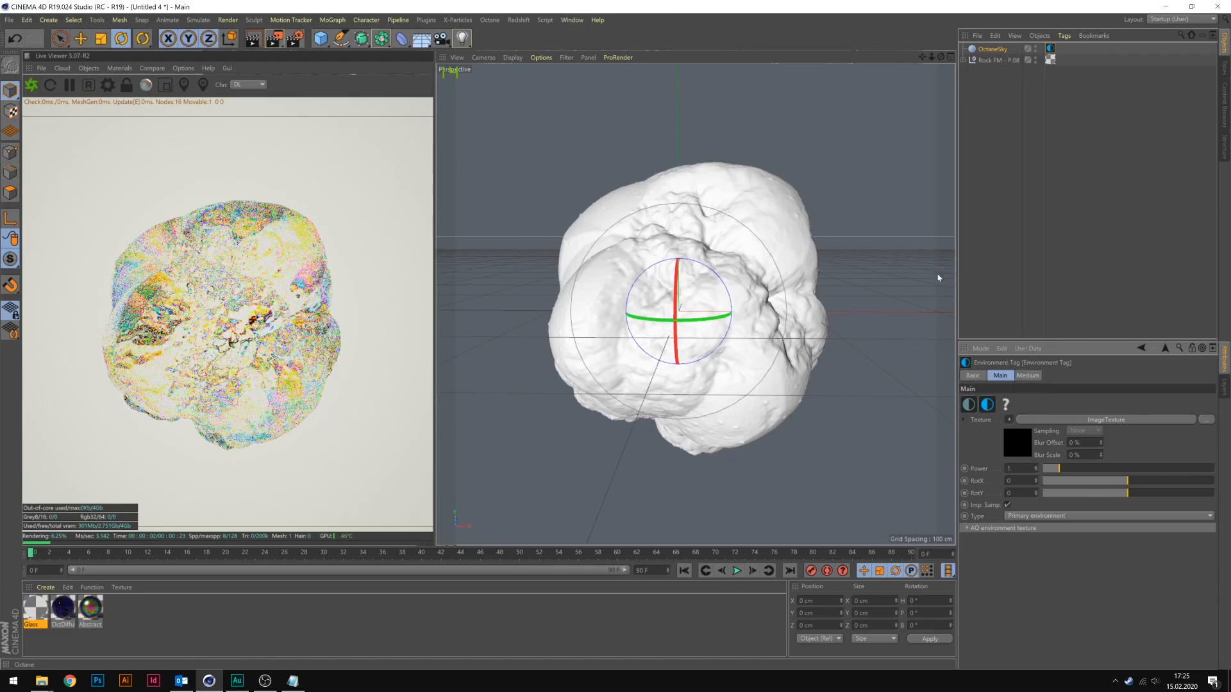
left_click(651, 398)
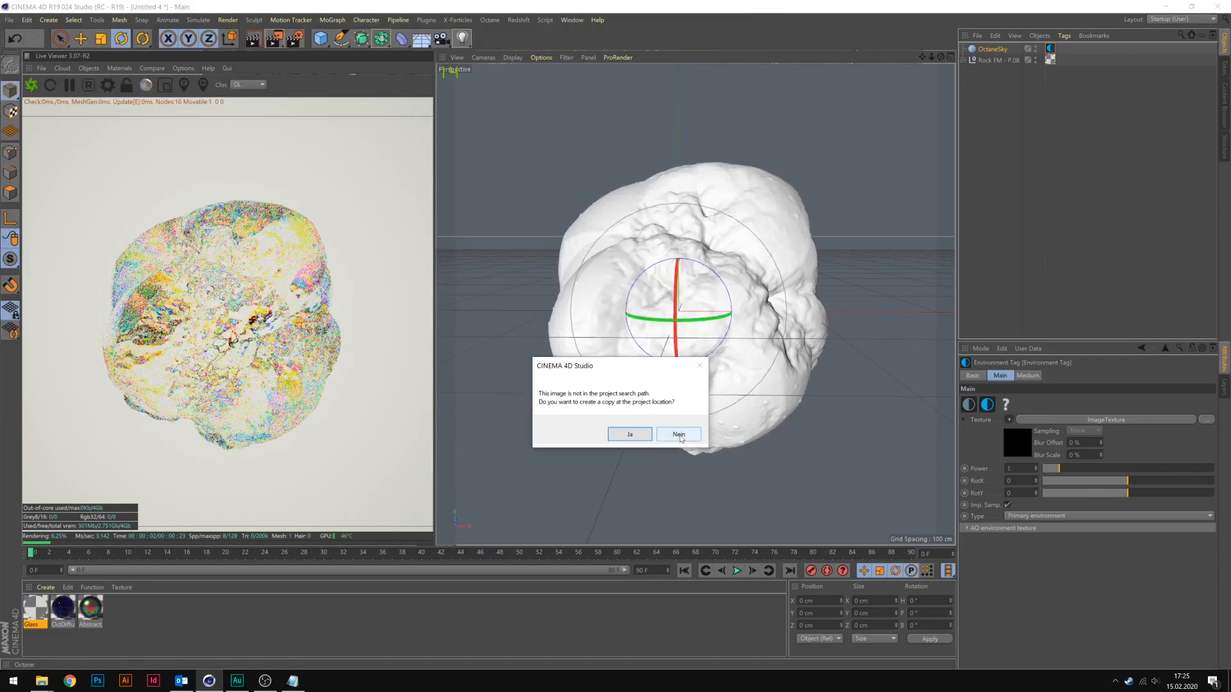
left_click(678, 436)
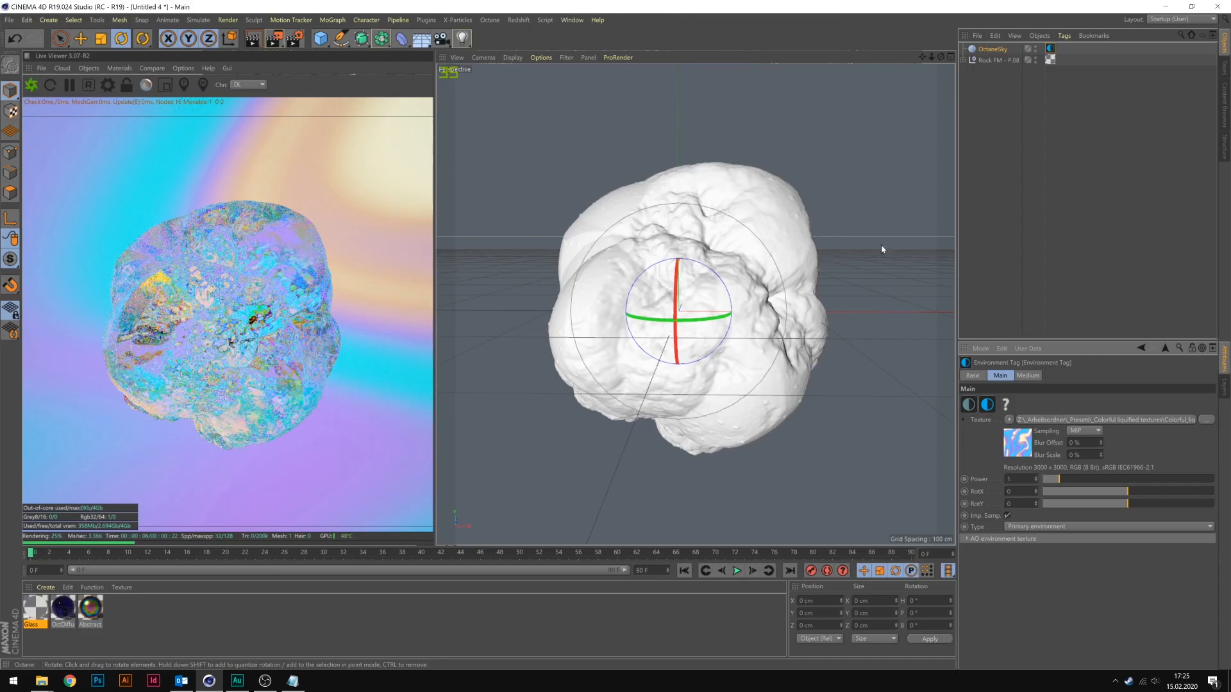
Try the Pathtracing kernel with diffuse depth 6 and a lower specular depth, and return to Directlighting.
left_click(108, 85)
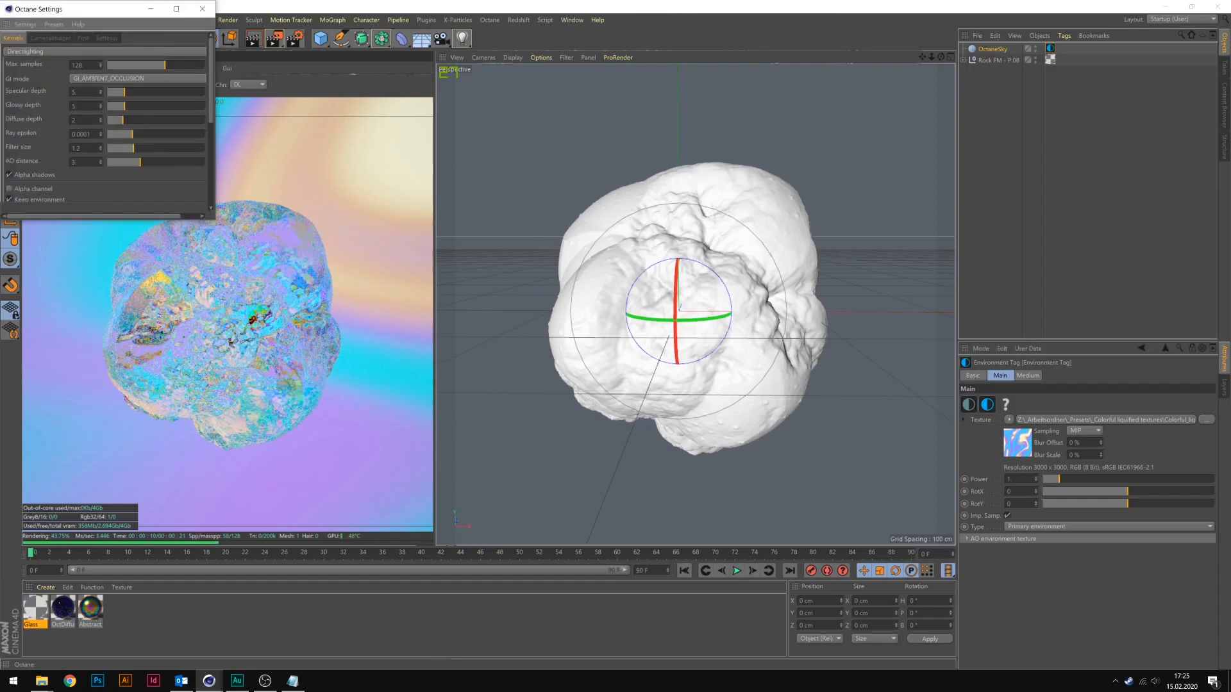
left_click(106, 51)
left_click(71, 86)
scroll(101, 158, "up", 3)
scroll(100, 159, "down", 1)
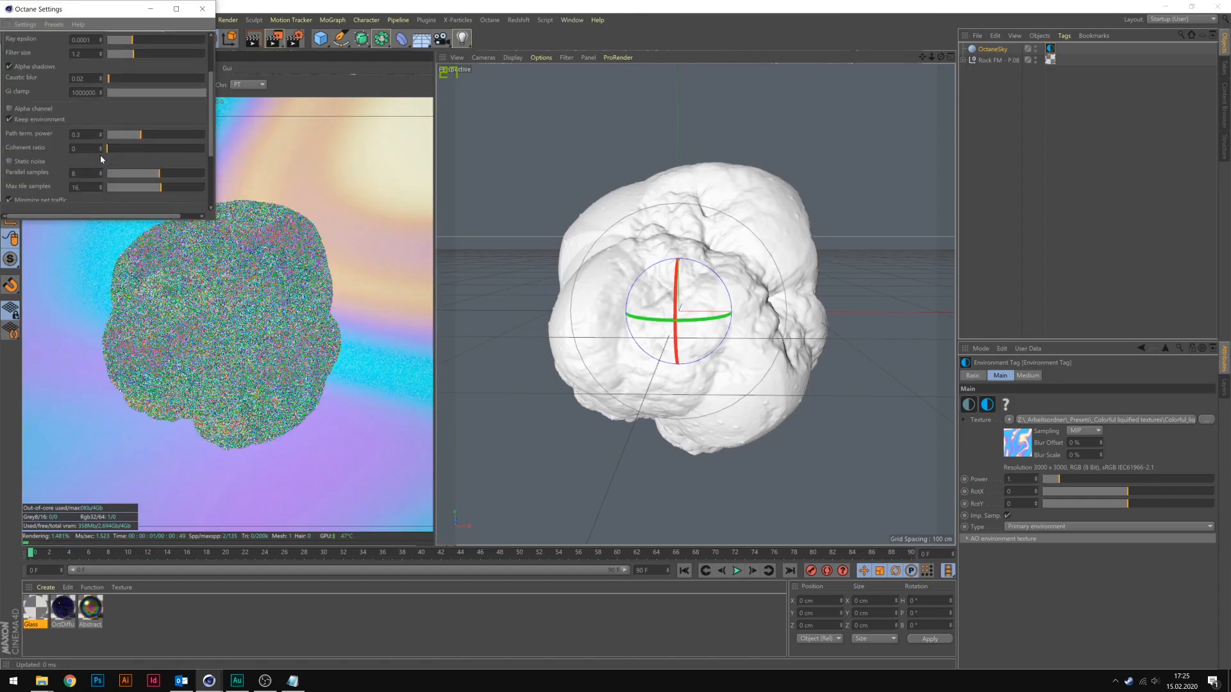
scroll(143, 65, "up", 3)
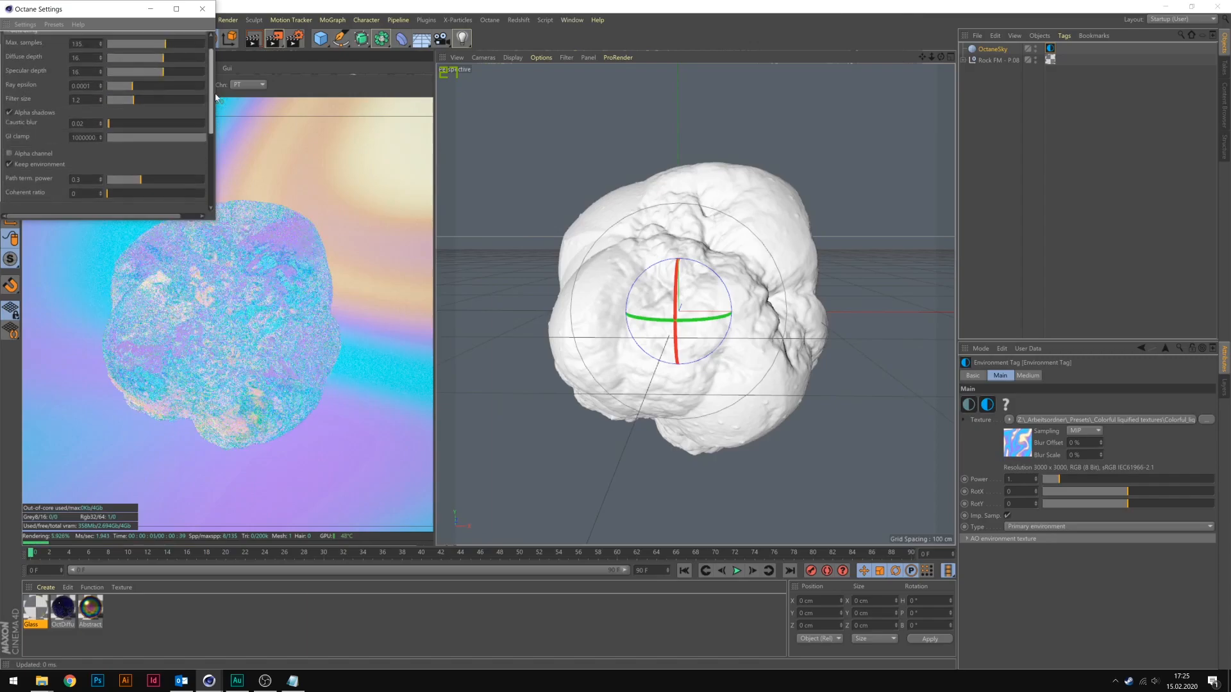
left_click(141, 80)
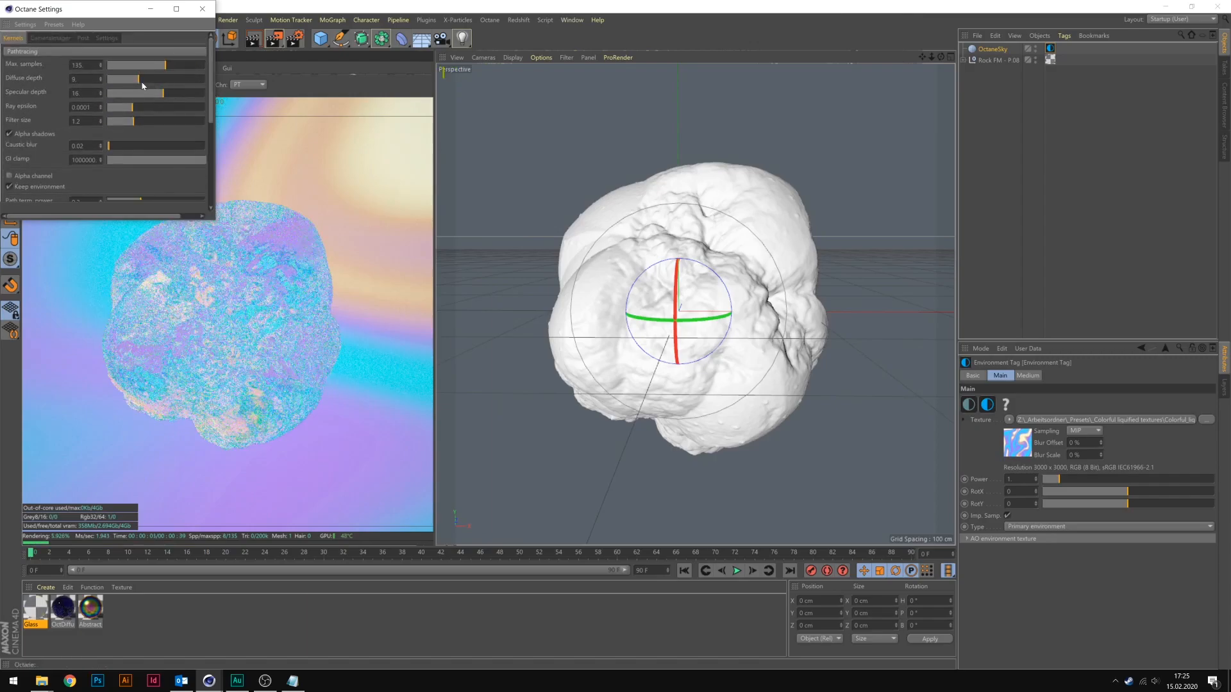
left_click(140, 94)
left_click(77, 53)
left_click(45, 76)
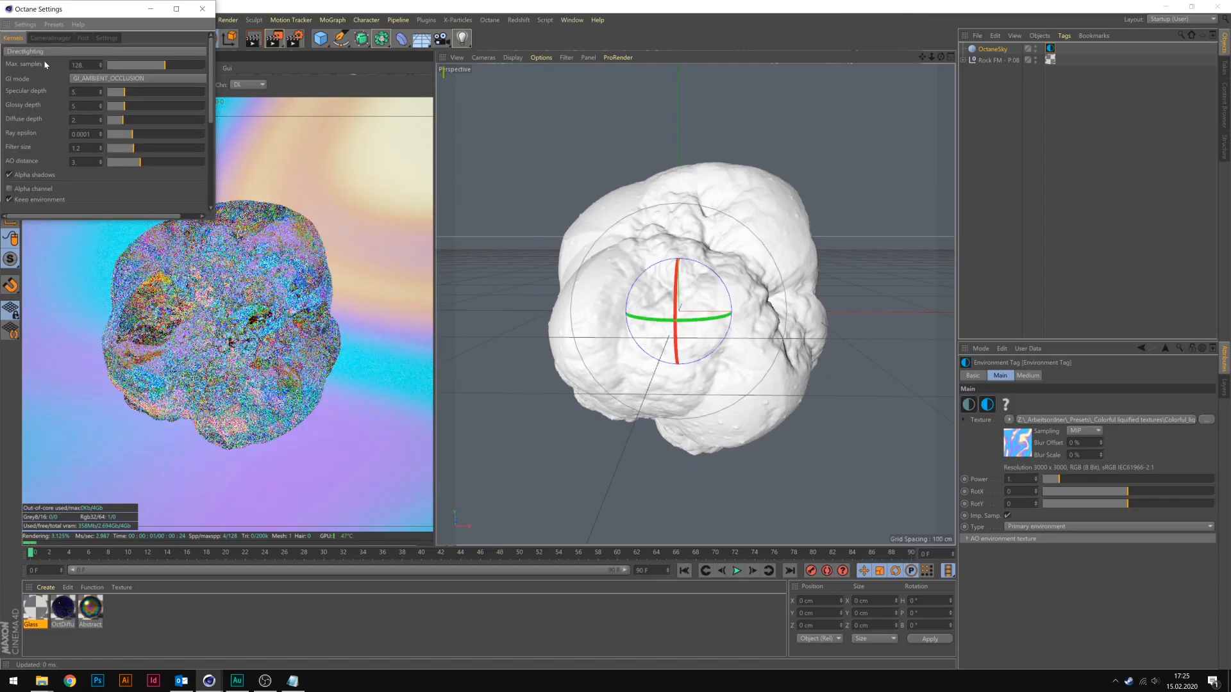
Enable the alpha channel and disable Keep environment in the Directlighting kernel settings.
left_click(38, 190)
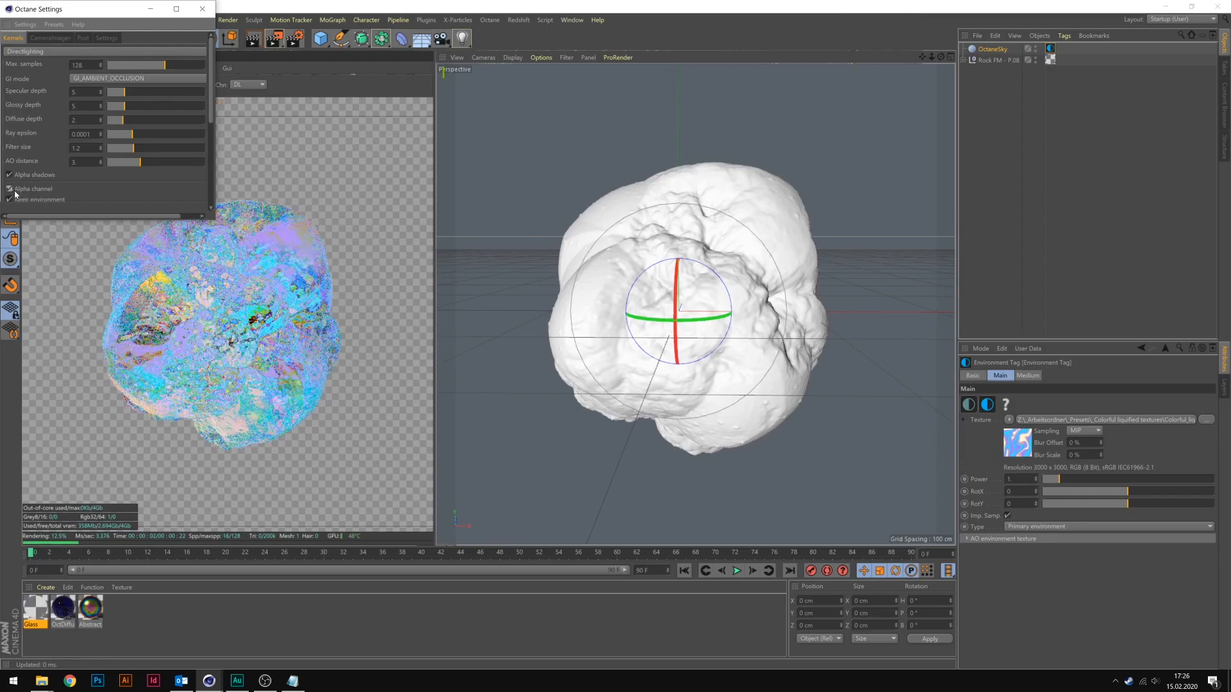
left_click(35, 201)
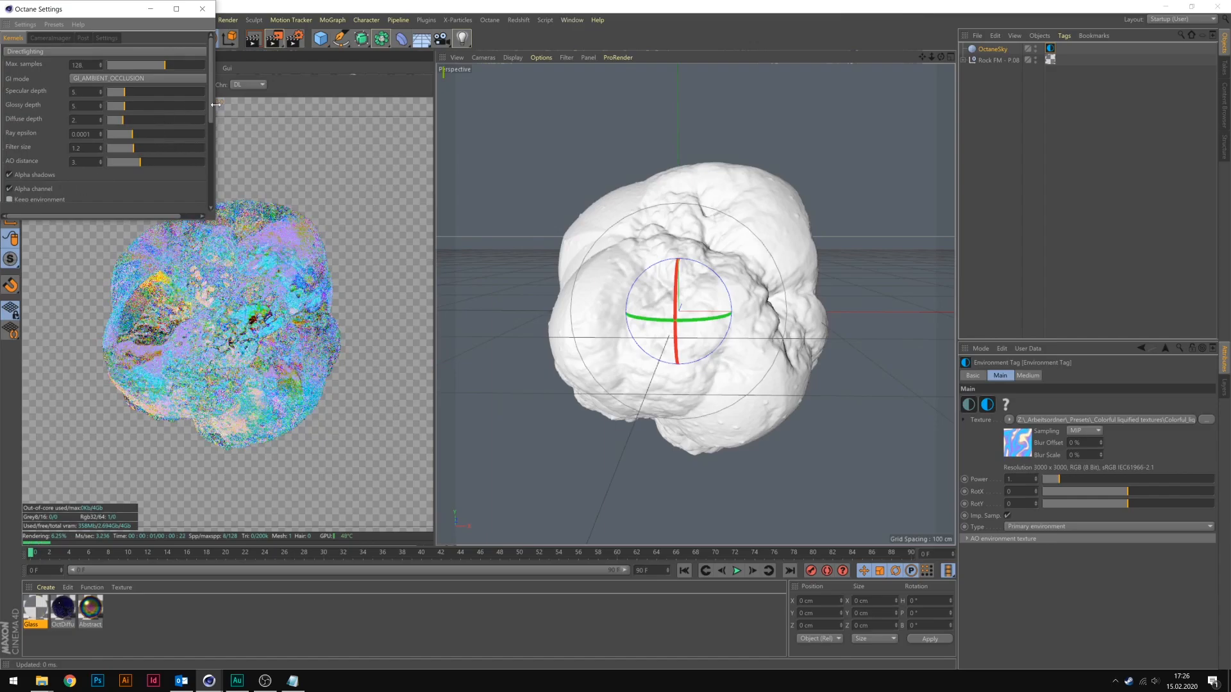
left_click(203, 9)
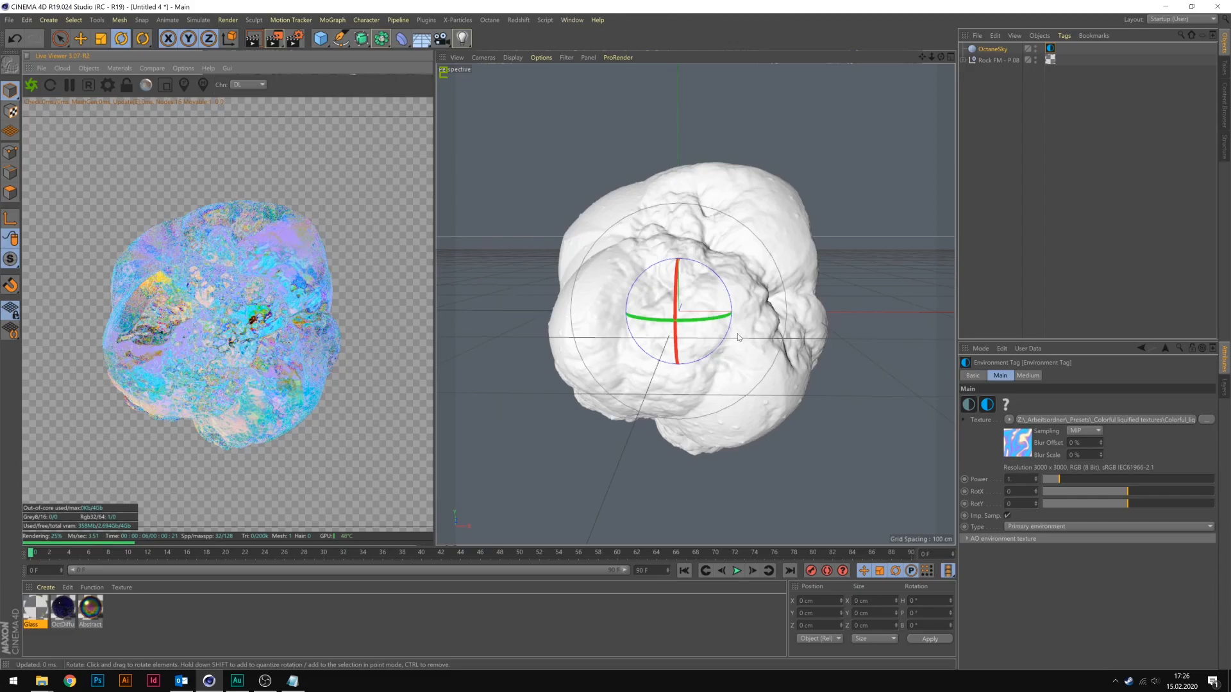
Rotate the environment texture to about RotX -0.145 and RotY 0.454.
left_click_drag(1111, 492, 1120, 494)
left_click(1101, 504)
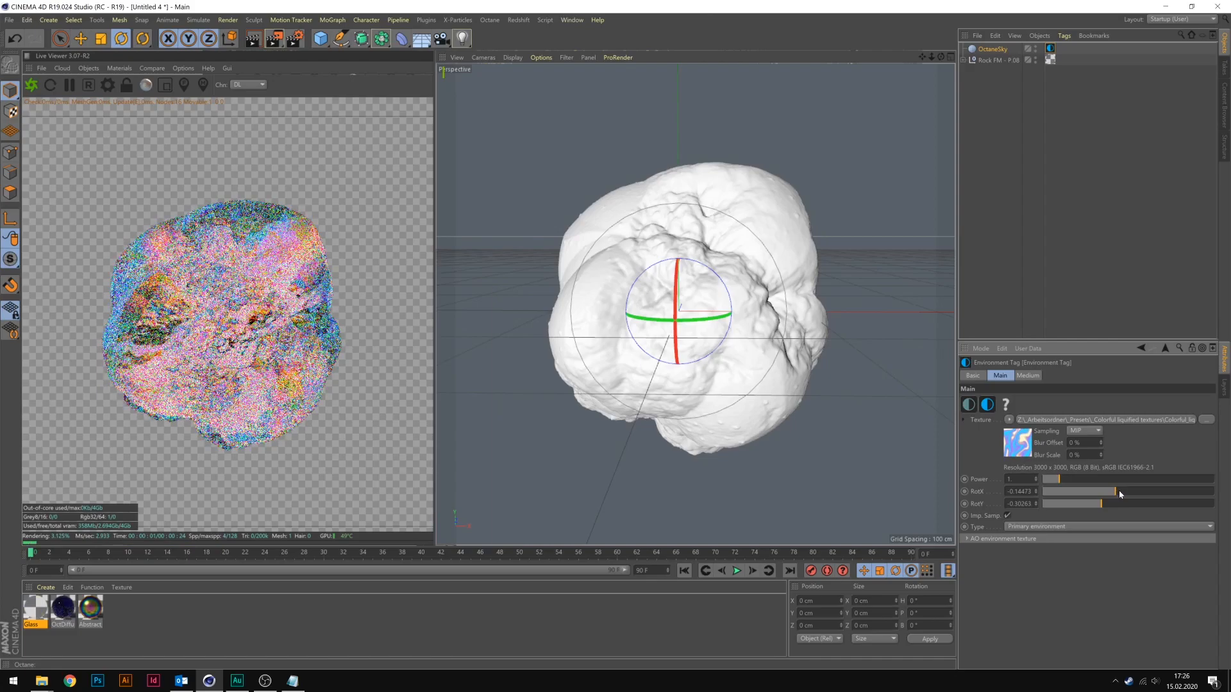
left_click(1093, 504)
left_click_drag(1093, 505, 1086, 506)
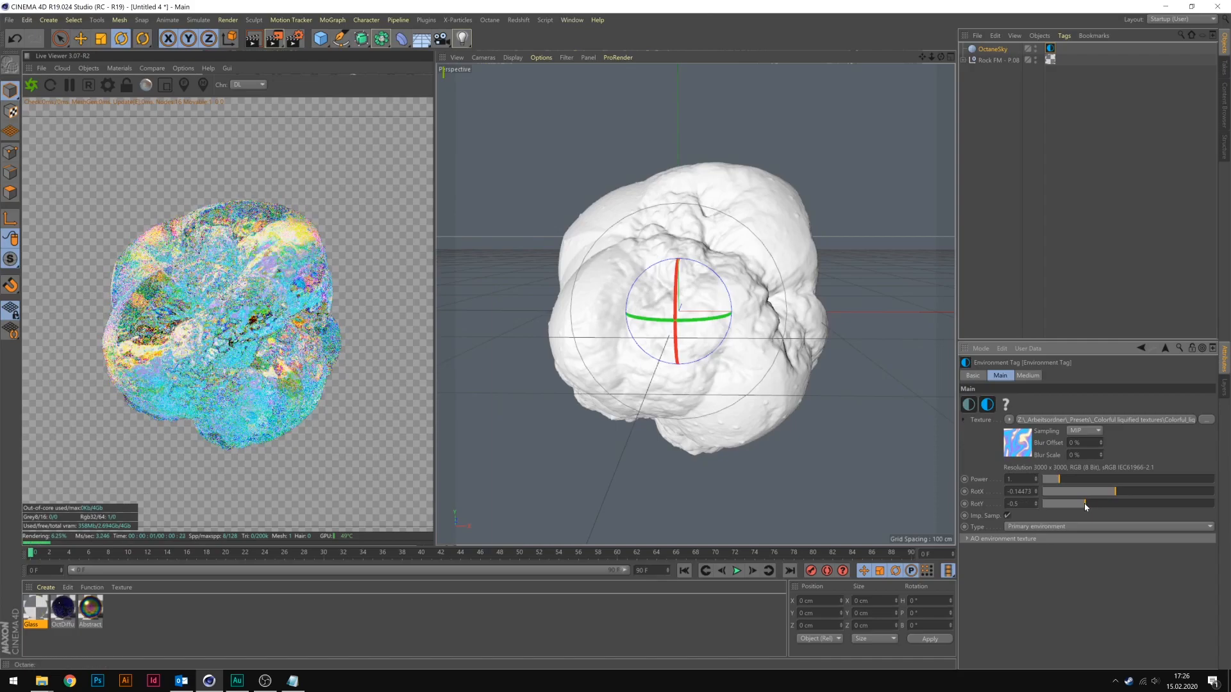
left_click_drag(1143, 504, 1167, 504)
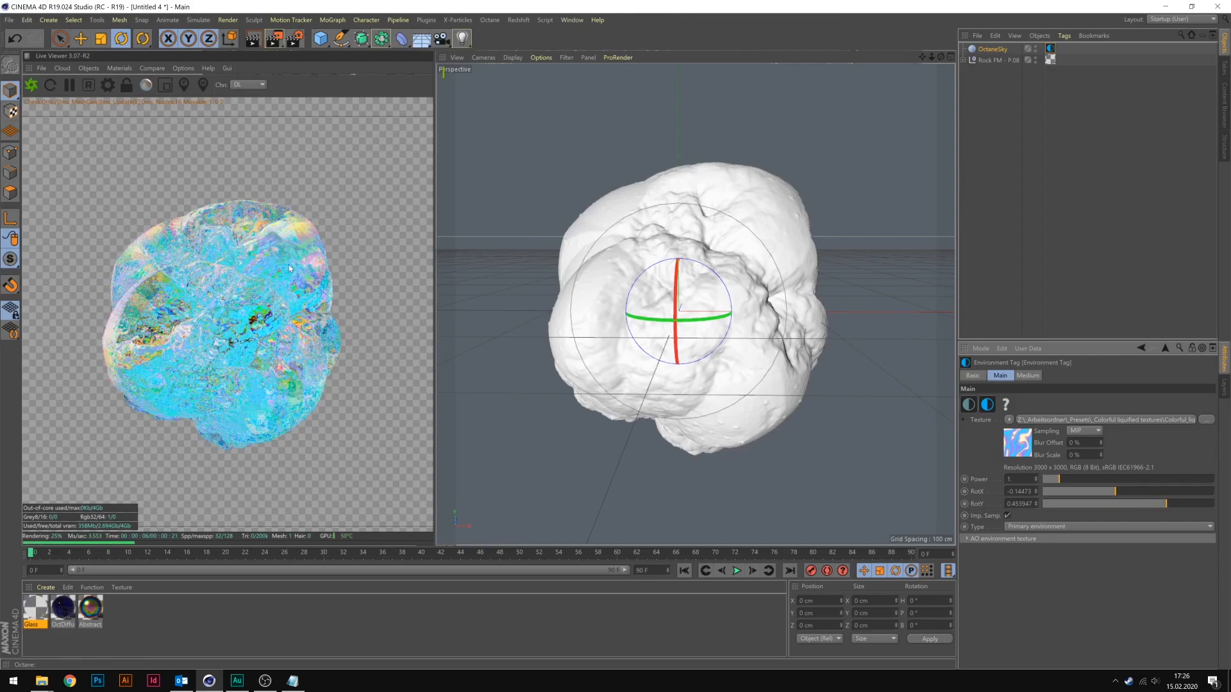
Set the rock's Shell Formation 1 to scale 4424 % and seed 321, Cavity Formation 1 scale to 2089 % and Cavity Formation 2 scale to 1862 %.
scroll(735, 252, "up", 4)
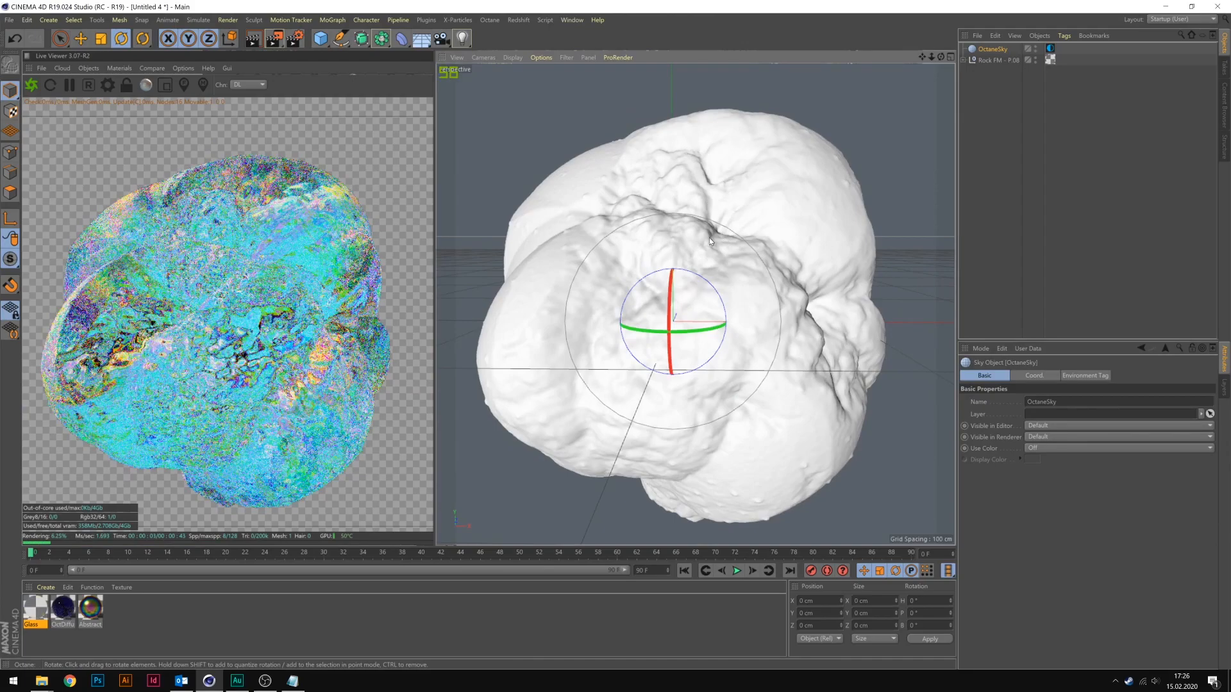
left_click(990, 59)
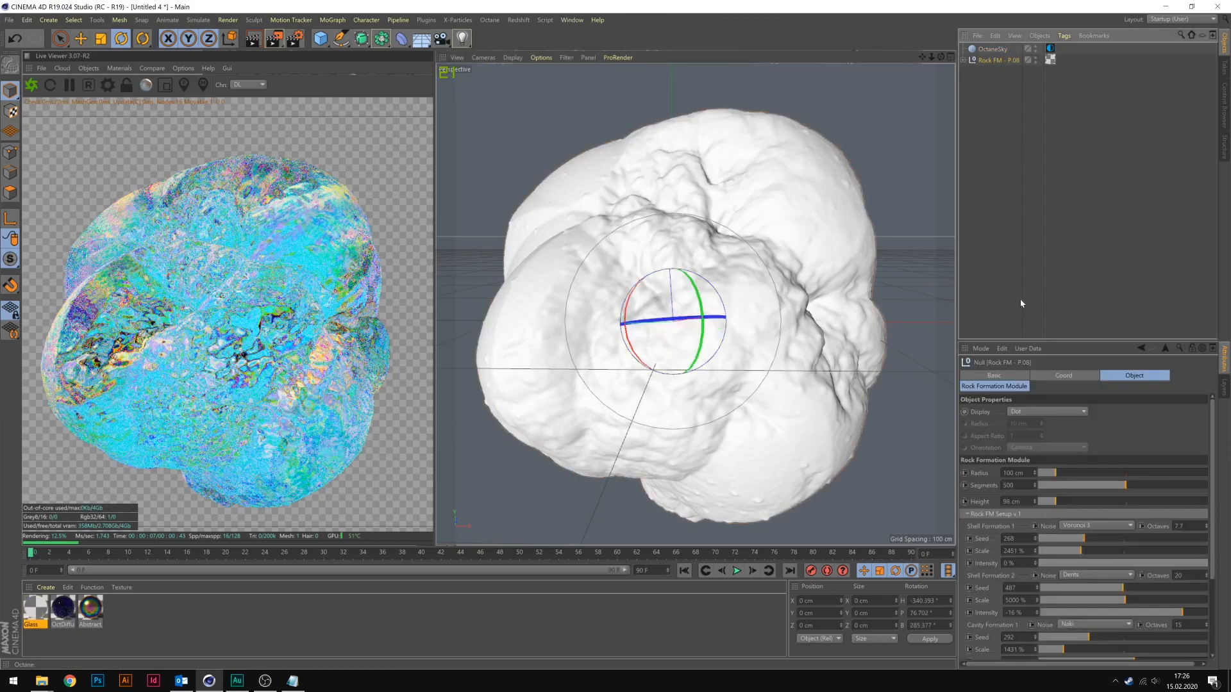
left_click_drag(1084, 552, 1117, 552)
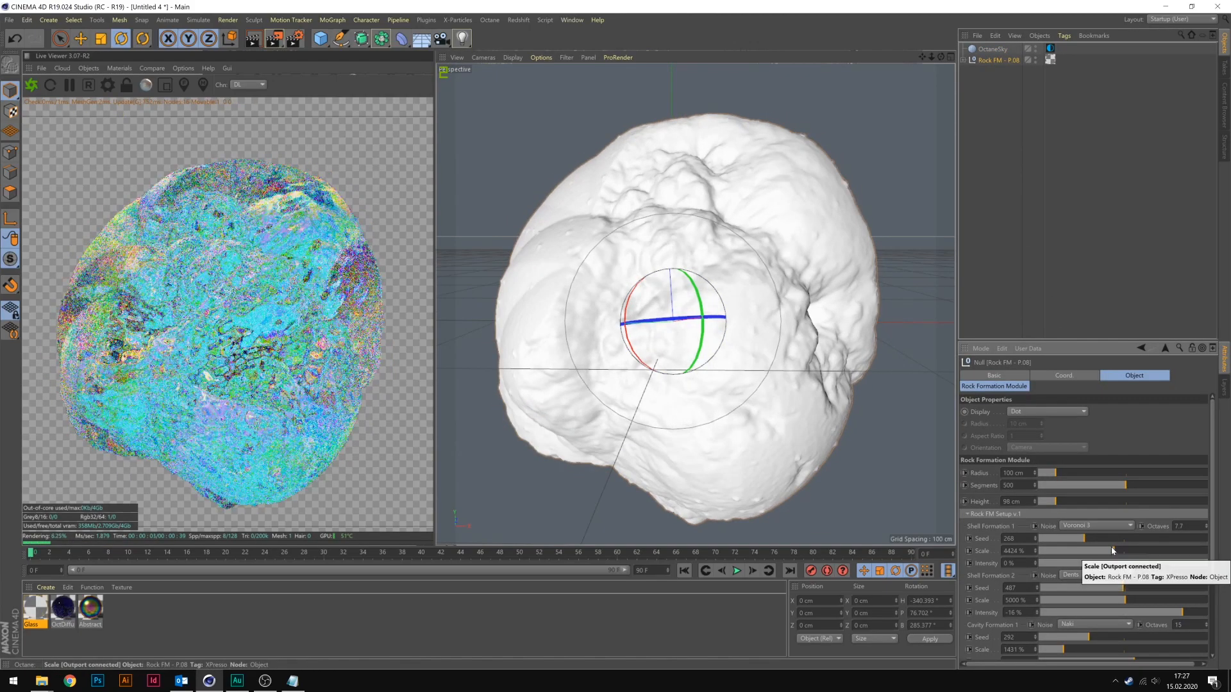
scroll(1092, 570, "down", 3)
left_click(1077, 579)
left_click(1076, 629)
scroll(1084, 630, "down", 2)
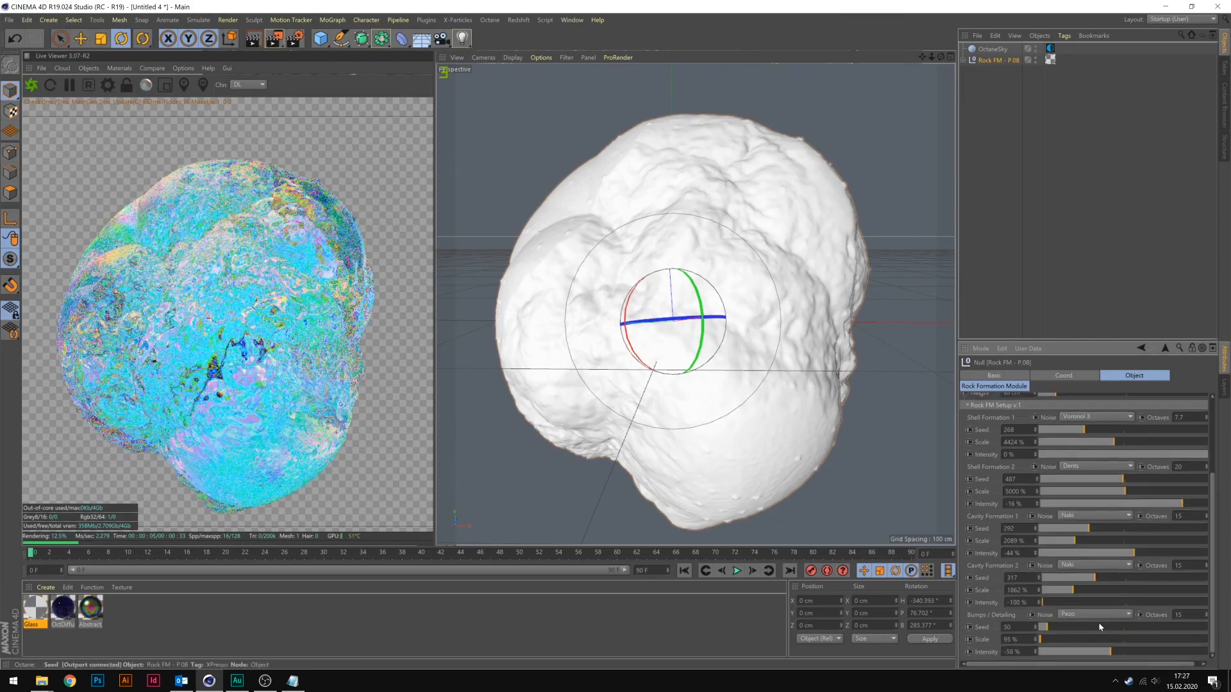
left_click(1094, 430)
Try a different seed and scale for the rock's Shell Formation 2 and undo both changes.
left_click(1100, 479)
left_click(1101, 491)
key("ctrl+z")
key("ctrl+z")
Set the rock's Cavity Formation 1 scale to about 5115 %.
left_click(1105, 541)
left_click(1127, 541)
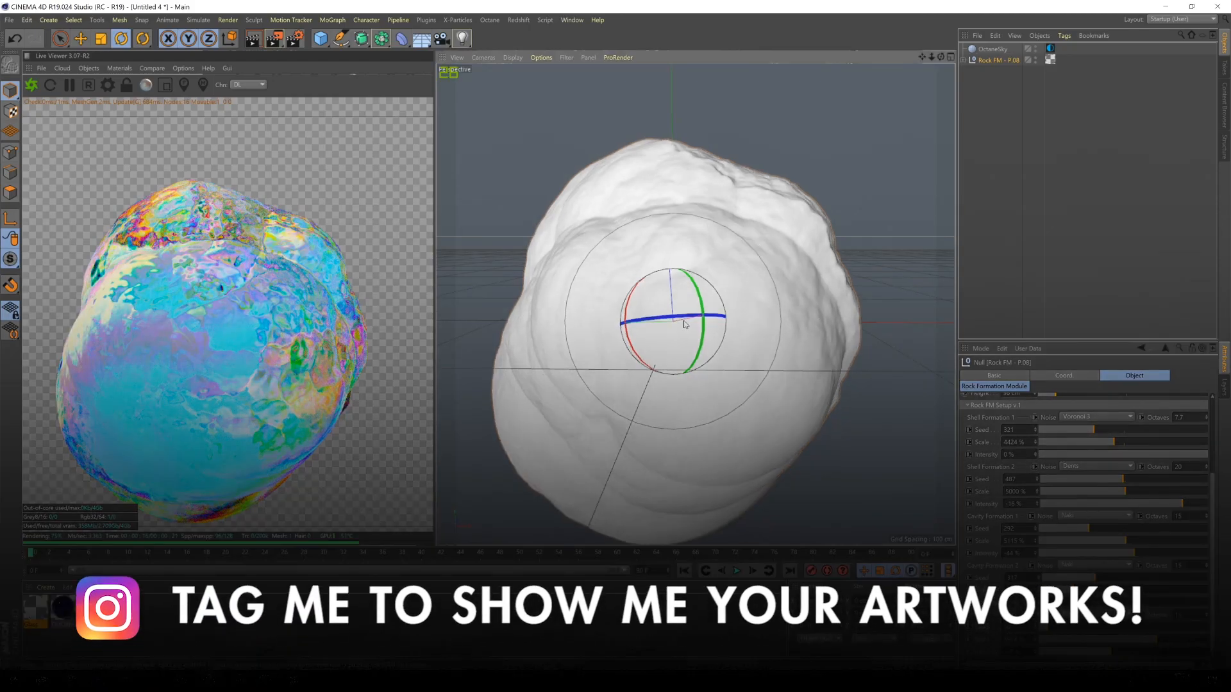
Rotate the rock and move it to about X -1.7 cm, Y 30.6 cm and Z 4.3 cm.
left_click_drag(684, 324, 657, 373)
key("e")
left_click_drag(655, 298, 652, 243)
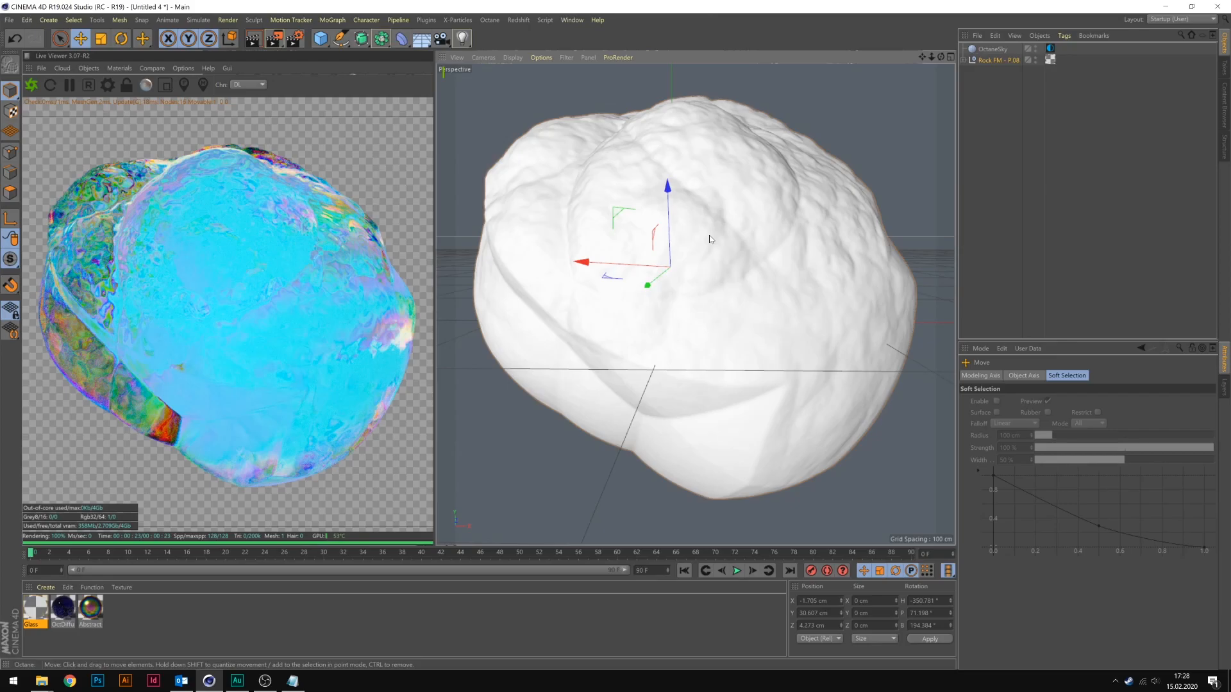
Insert the [31-08-17] Light.obj figure from the model library and move it to about X 19.2 cm and Y -39.7 cm.
left_click(1224, 106)
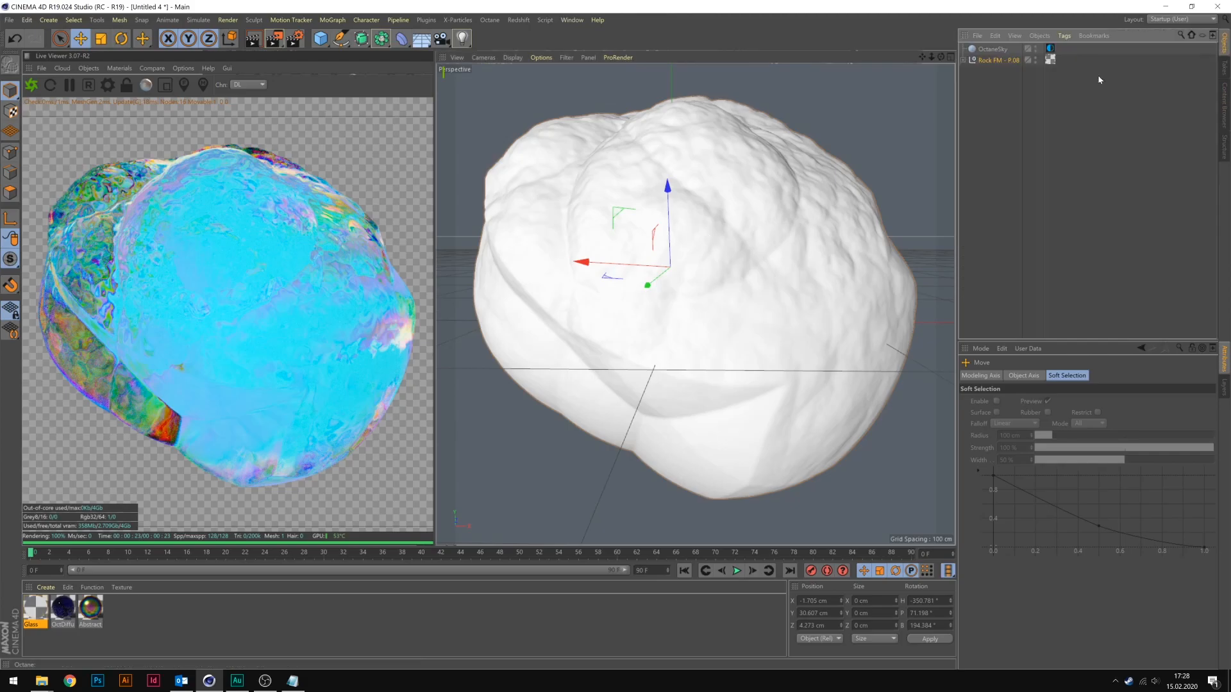
double_click(1074, 171)
scroll(1072, 167, "down", 5)
scroll(1055, 186, "down", 5)
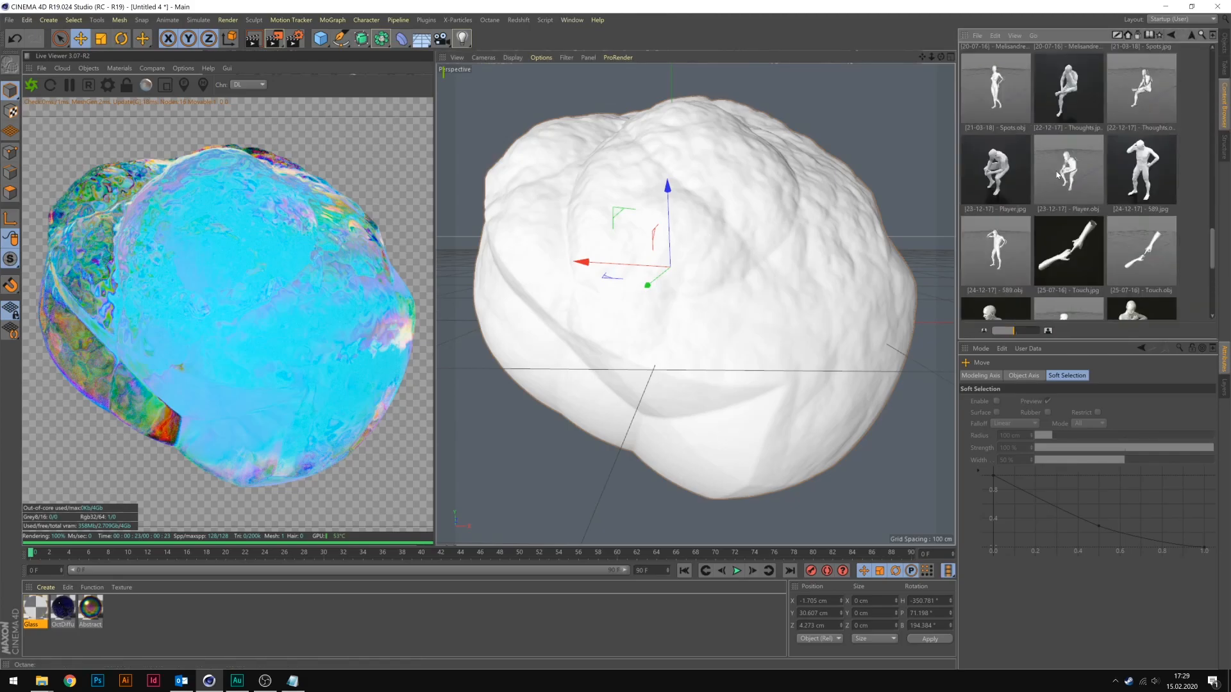
double_click(1141, 274)
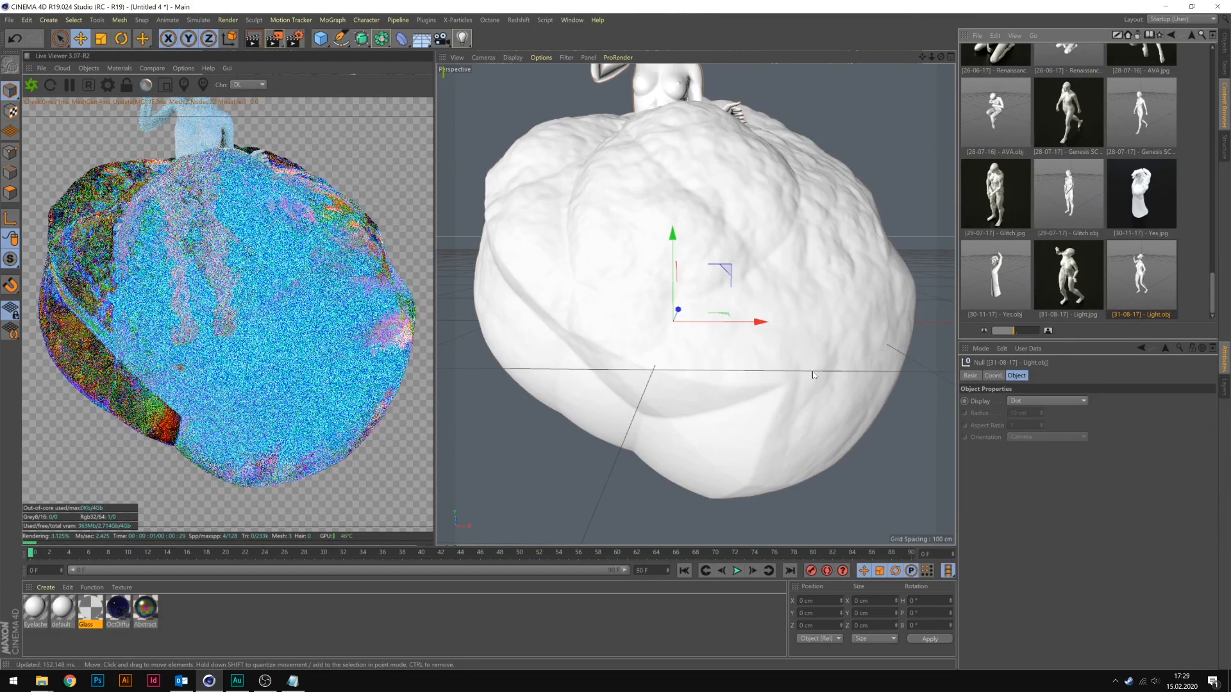
left_click(1224, 45)
left_click_drag(730, 279, 760, 345)
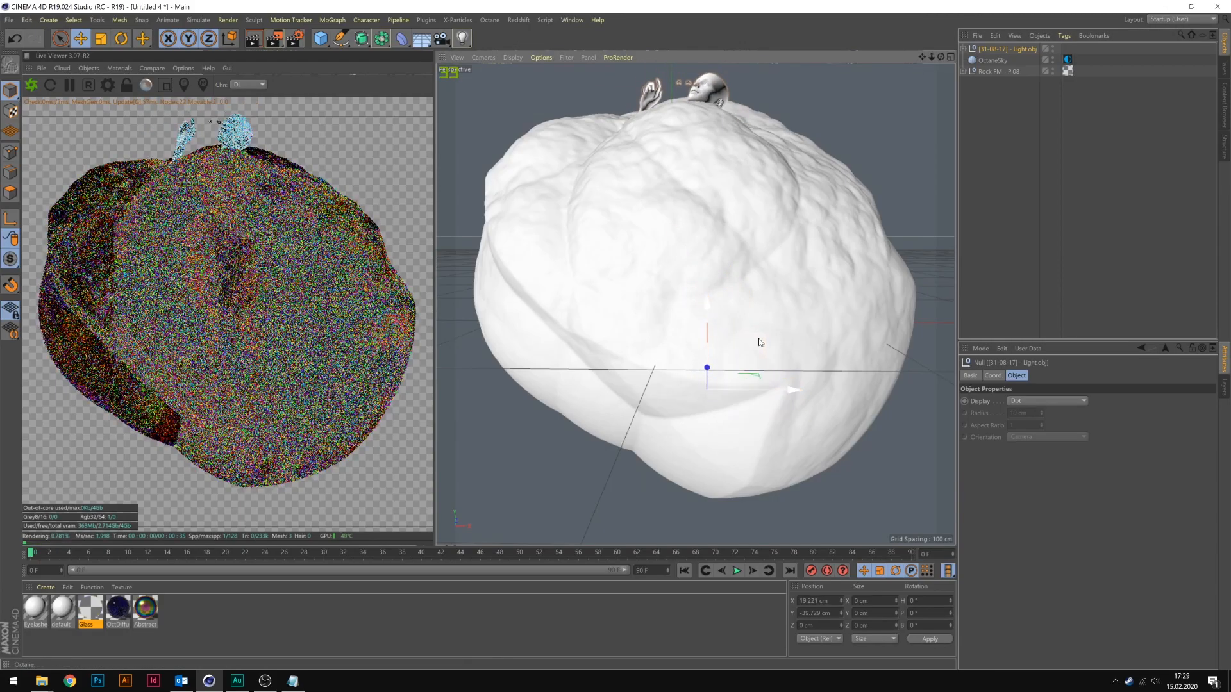
Expand the Light.obj figure's hierarchy and add an Octane camera, showing its tag's Thinlens settings.
left_click(964, 49)
left_click(1005, 61)
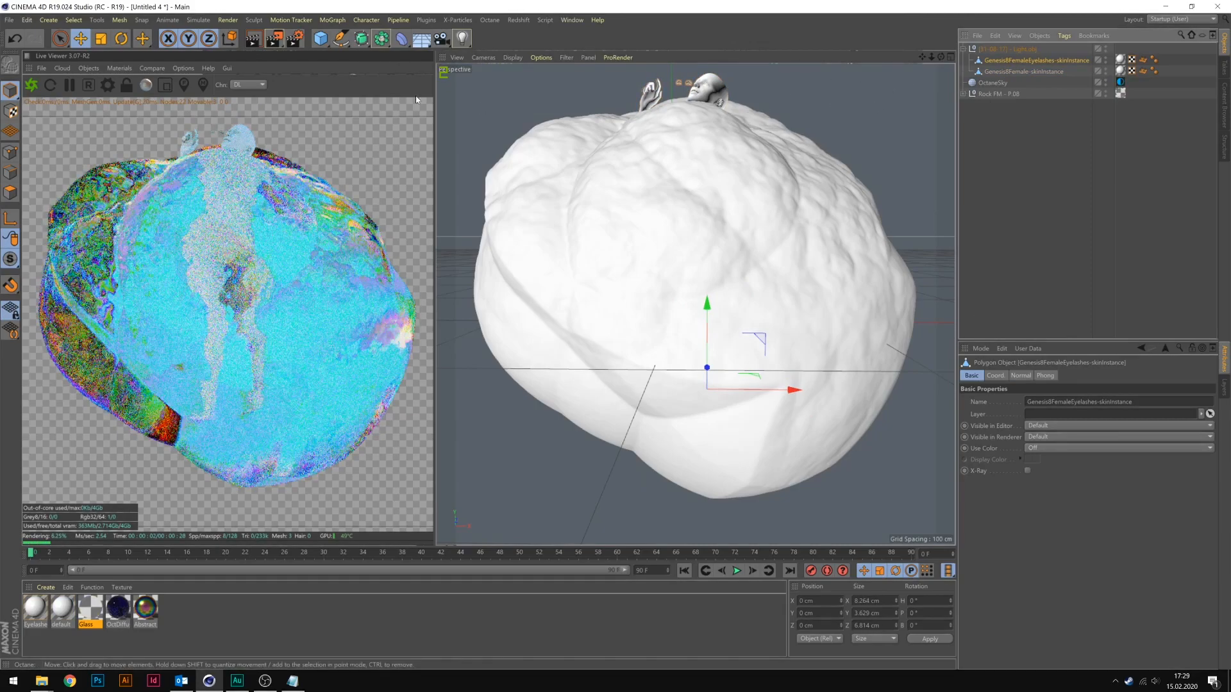
left_click(129, 68)
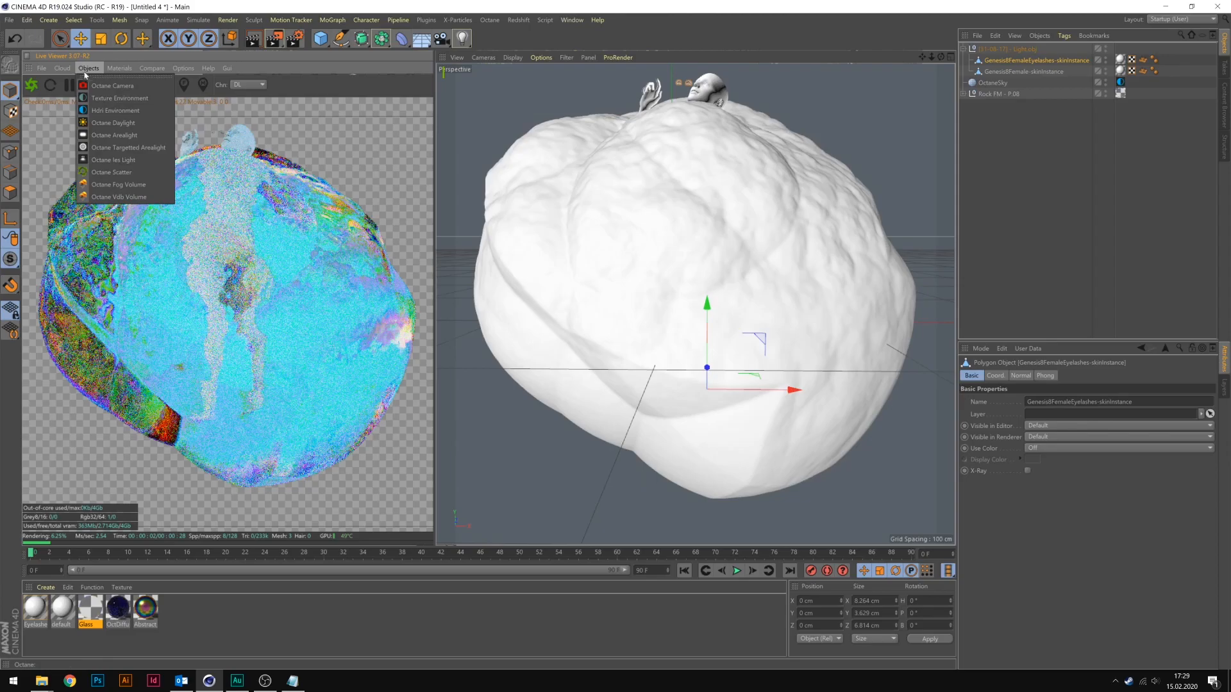
left_click(112, 85)
left_click(1110, 49)
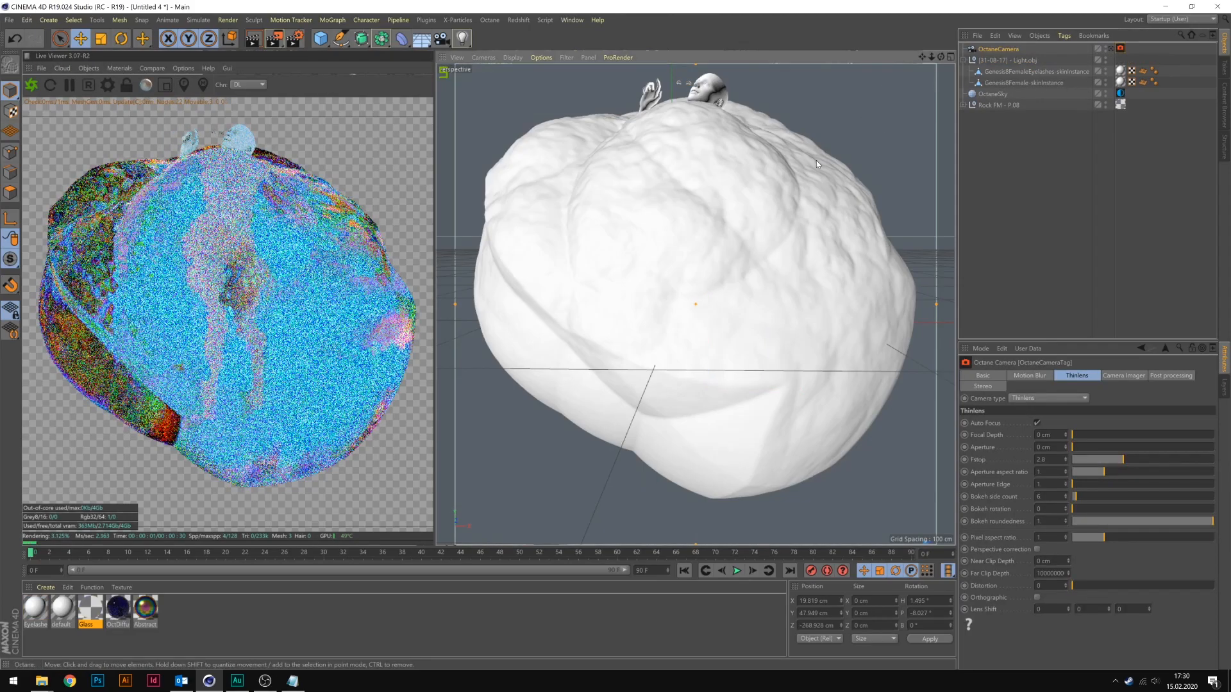
Delete the figure's floating eyelashes object above the rock.
scroll(836, 202, "down", 5)
left_click_drag(806, 191, 803, 202, "alt")
scroll(801, 199, "up", 7)
left_click_drag(744, 144, 720, 166, "alt")
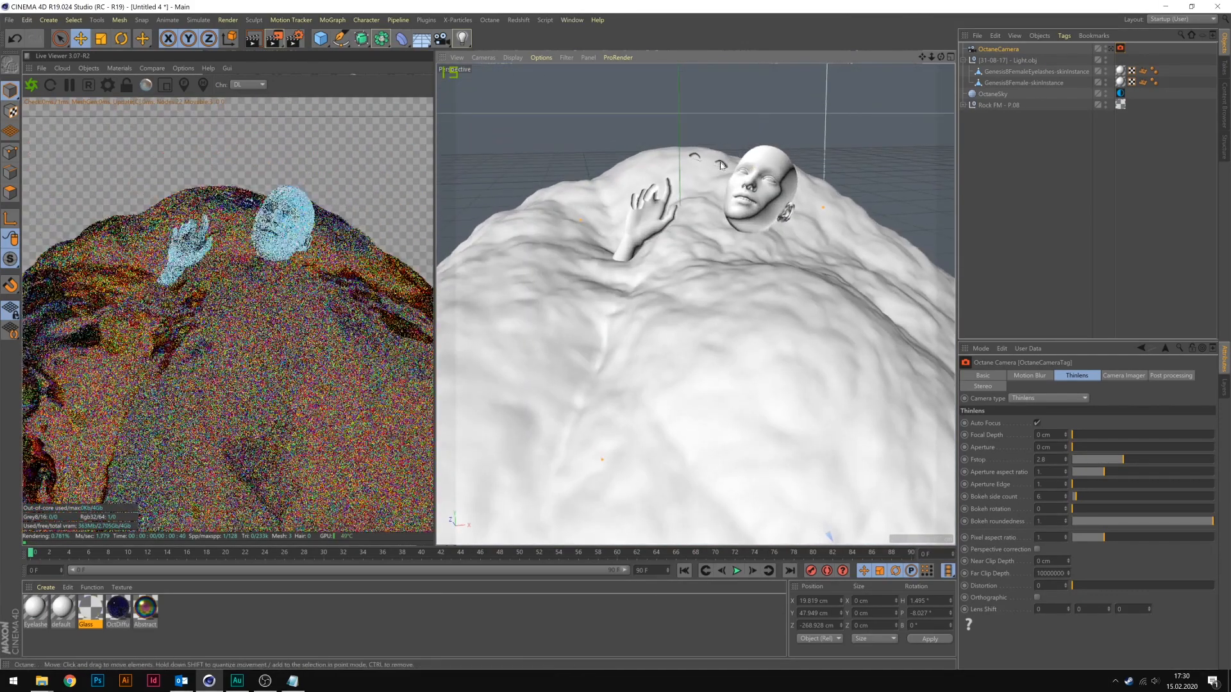
left_click(720, 166)
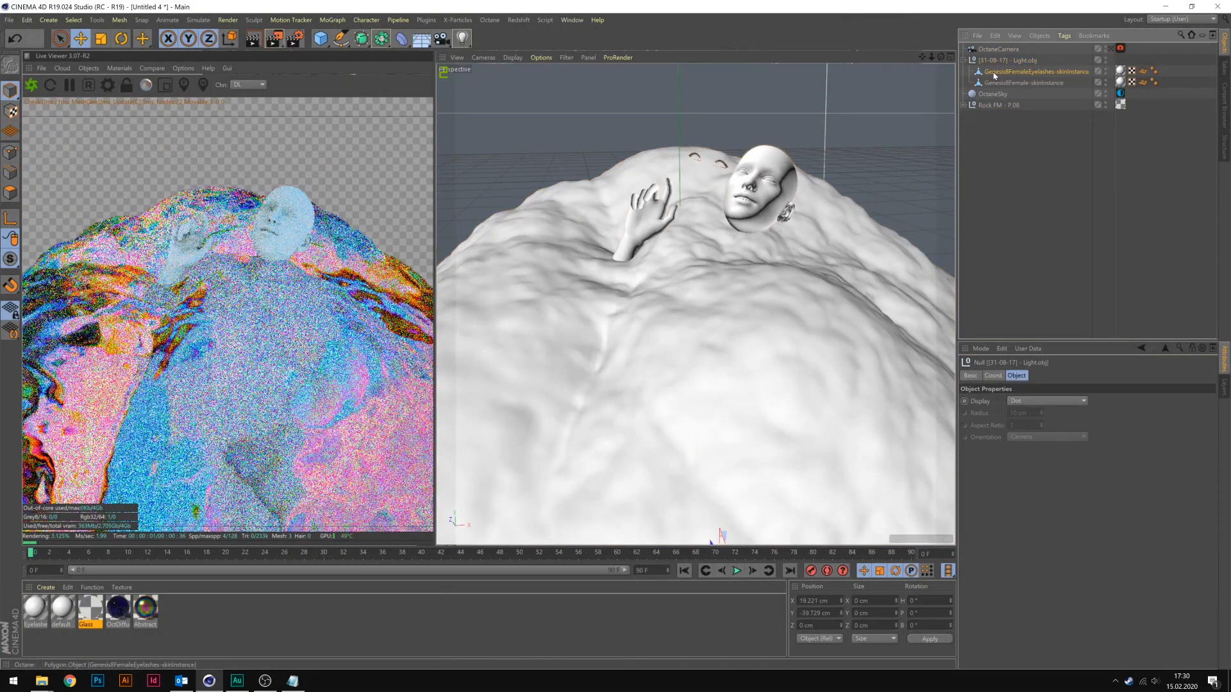
left_click(995, 76)
key("Delete")
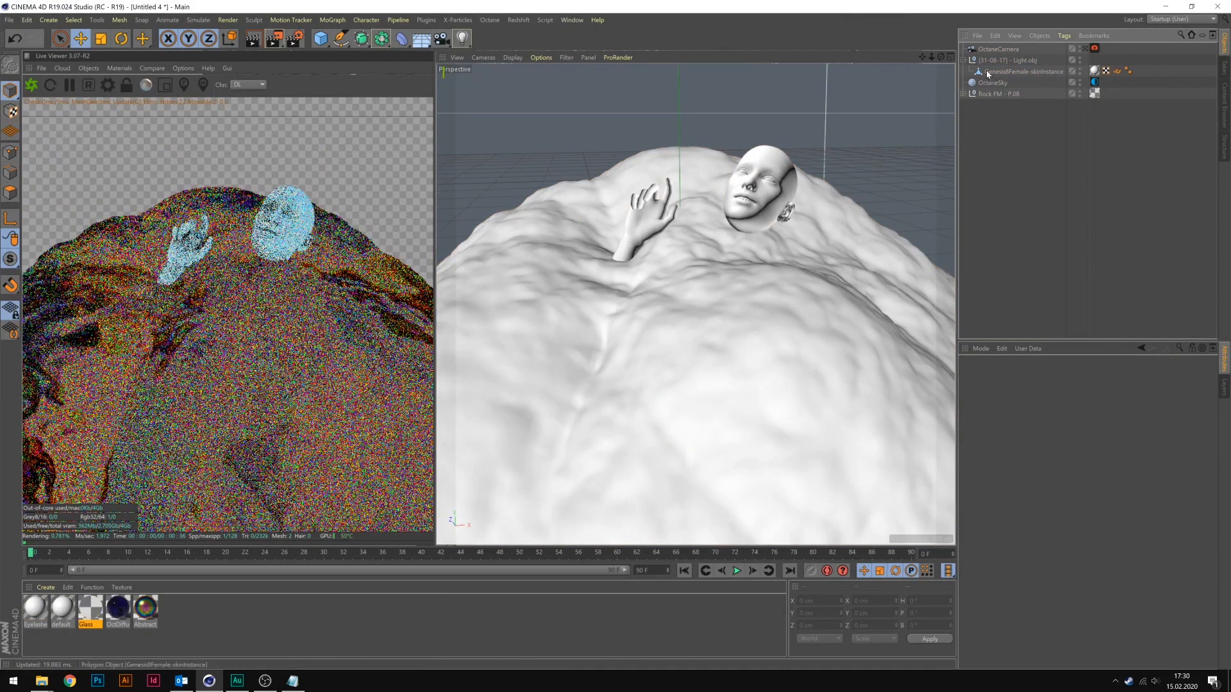
Move the female figure mesh out of the Light.obj null and delete the empty null.
left_click_drag(998, 72, 1001, 54)
left_click(1001, 71)
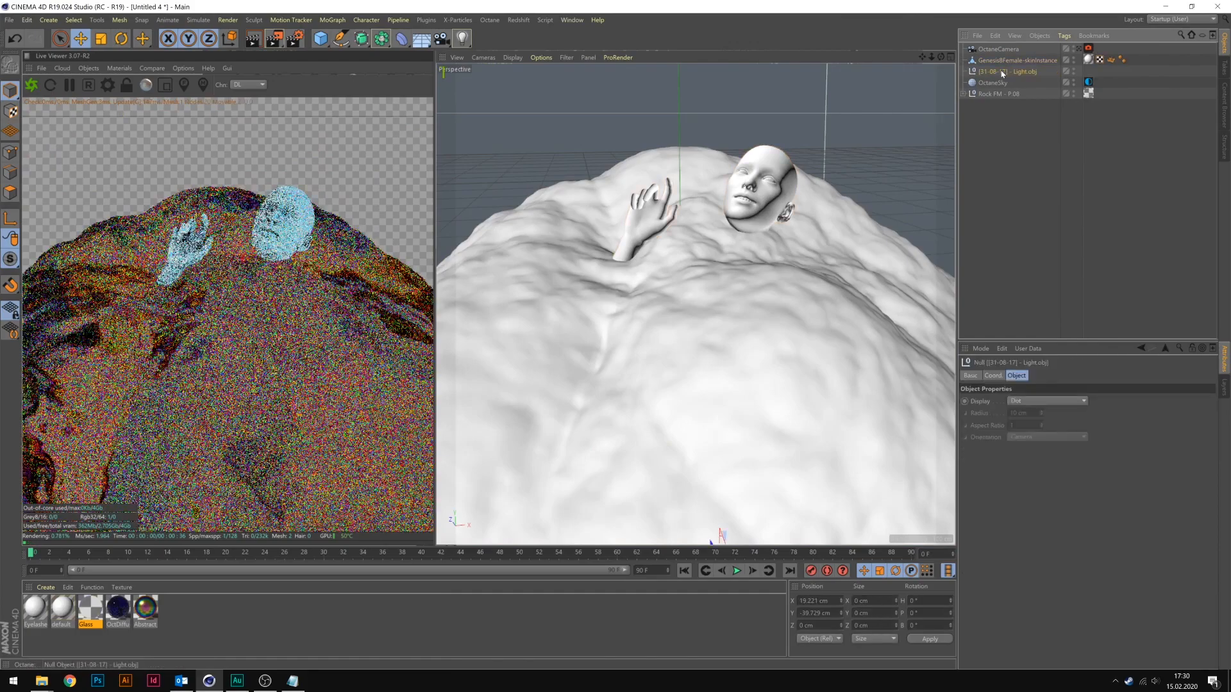
key("Delete")
Remove the material tag from the female figure mesh and select the figure emerging from the top of the rock.
left_click(1088, 60)
key("Delete")
left_click_drag(815, 219, 782, 263, "alt")
scroll(804, 259, "down", 8)
left_click(737, 186)
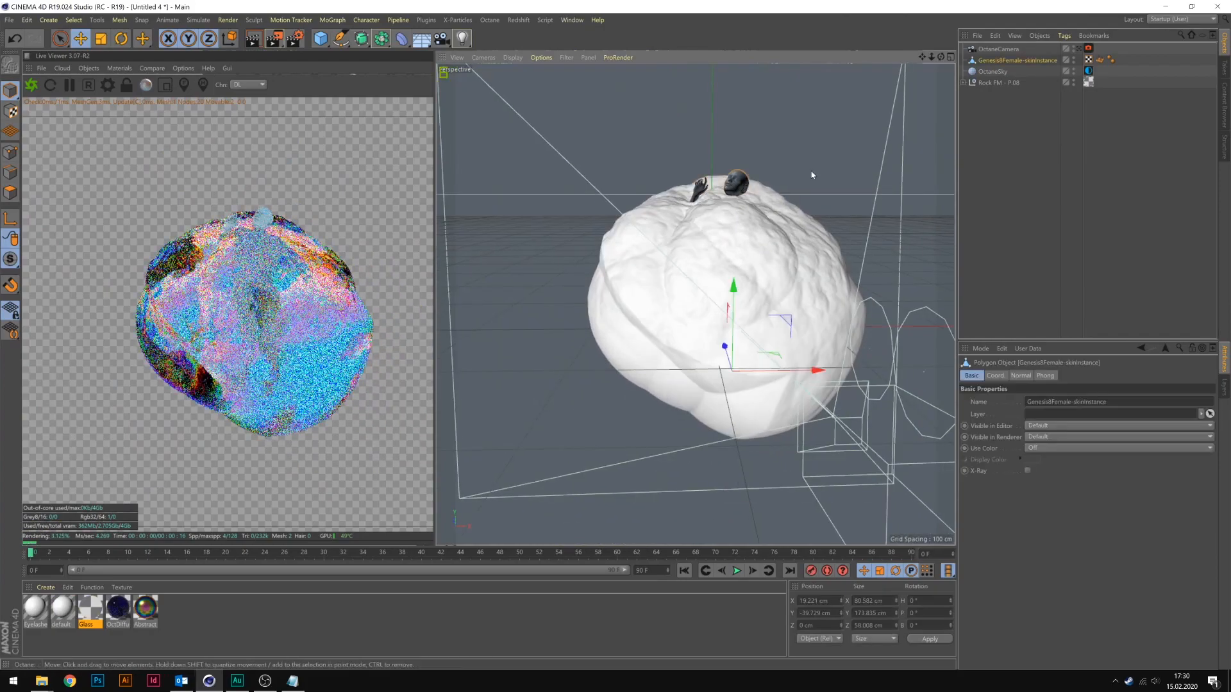
Move the female figure out in front of the rock and apply the dark blue OctDiffuse material to it.
left_click_drag(725, 346, 742, 407)
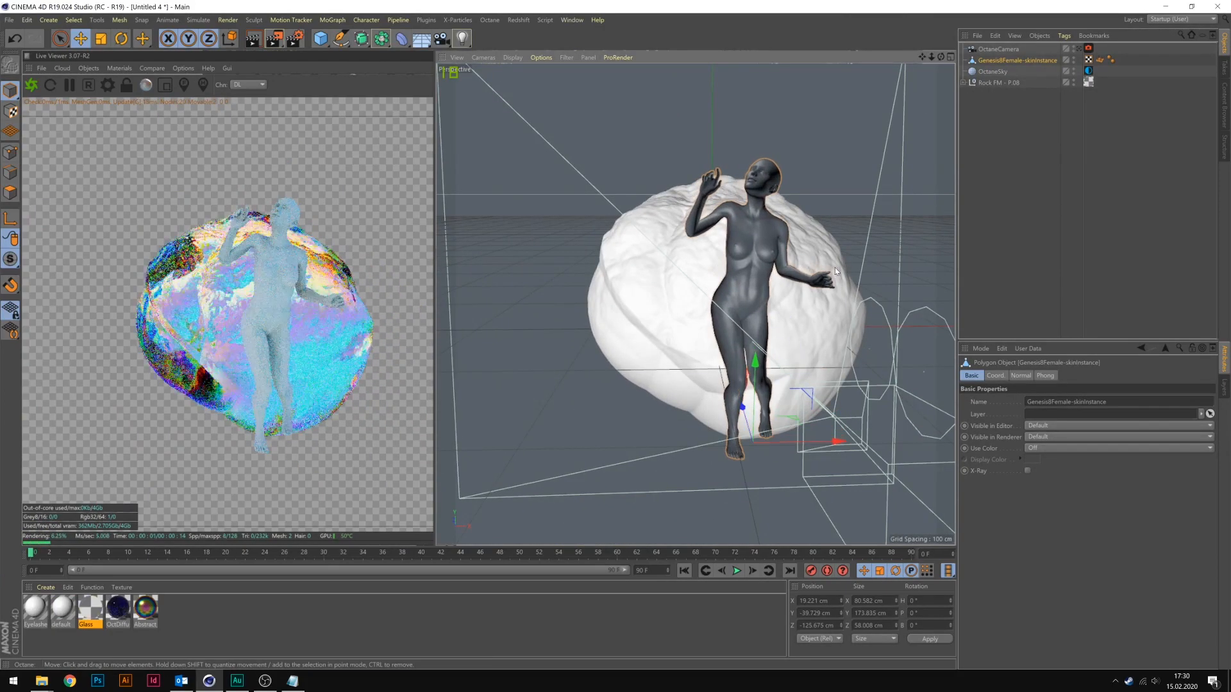
left_click(122, 612)
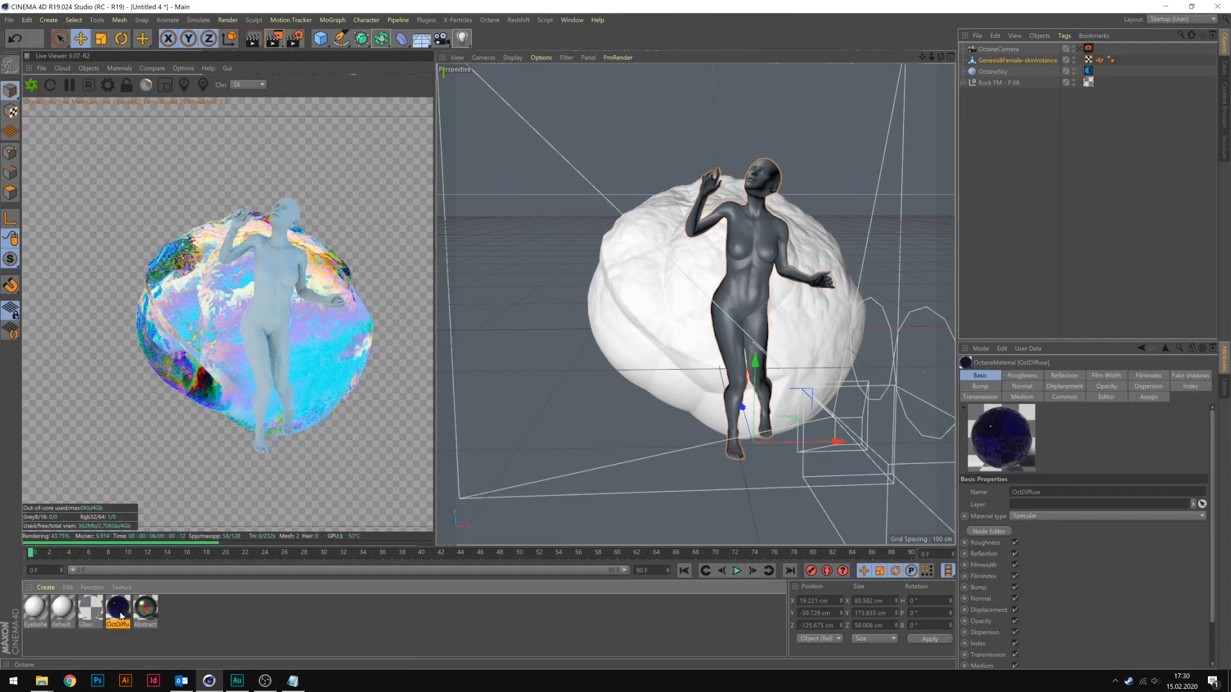
left_click_drag(170, 565, 1004, 60)
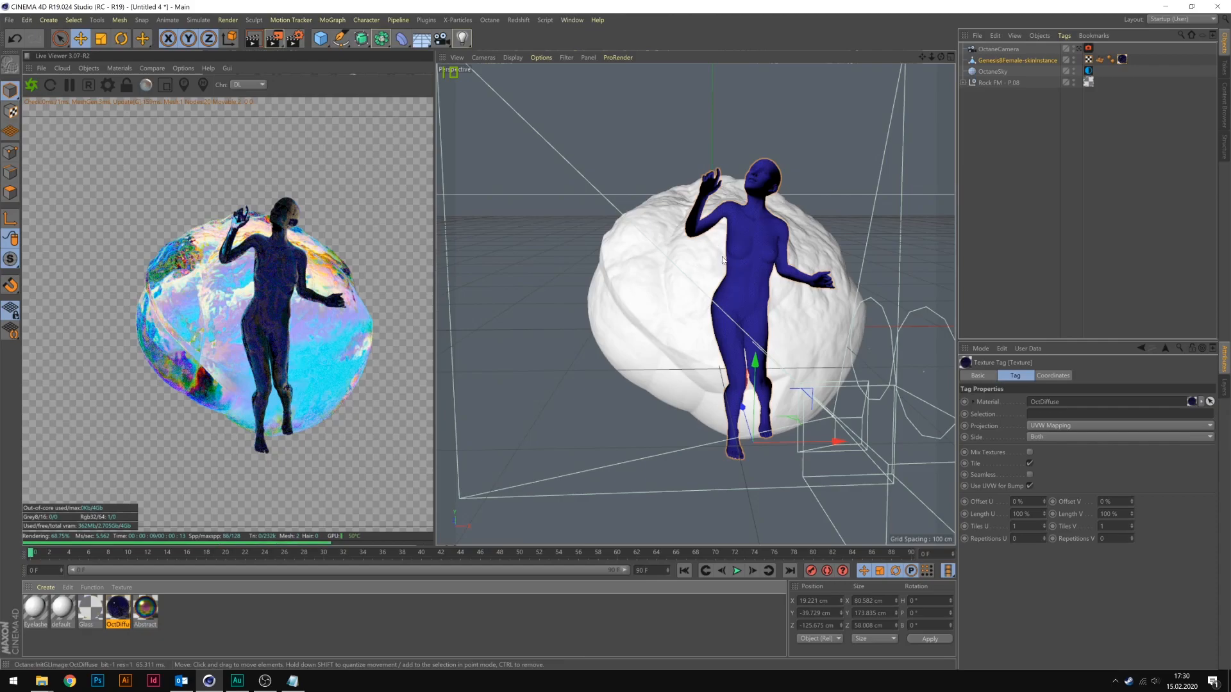
Move the figure back inside the rock and rotate it to about H 8.4°, P 20.1°, B -2.4°.
left_click_drag(750, 276, 723, 266, "alt")
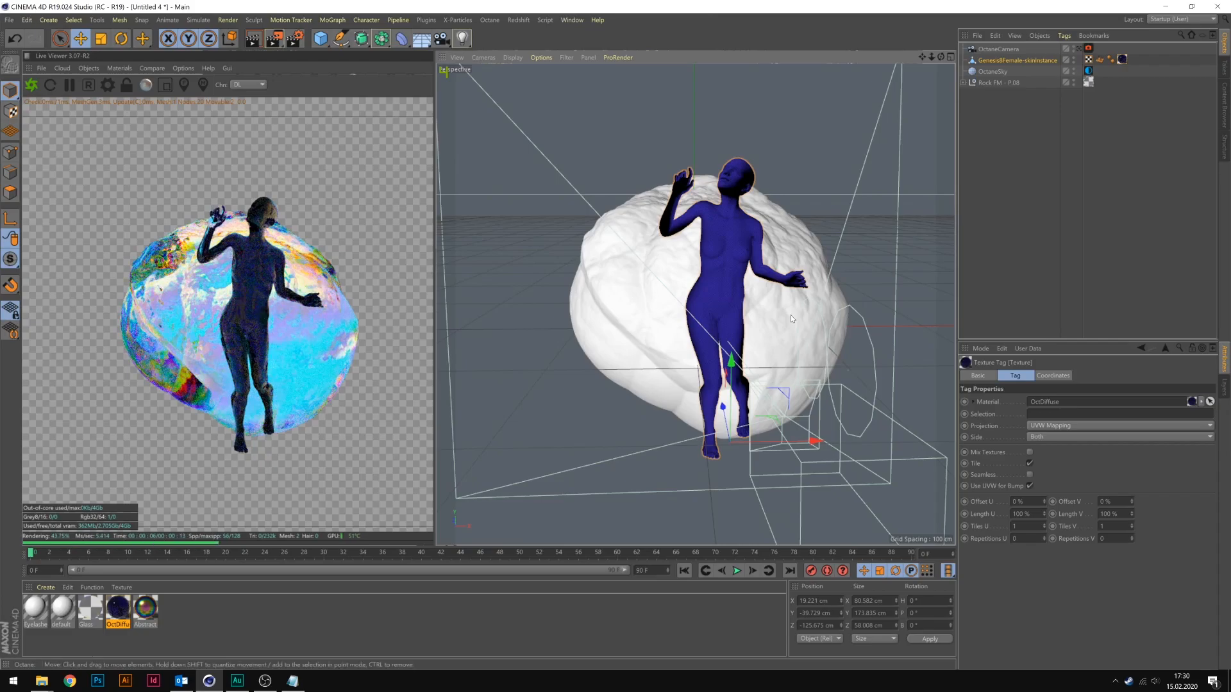
left_click_drag(723, 402, 697, 357)
left_click_drag(718, 306, 719, 354)
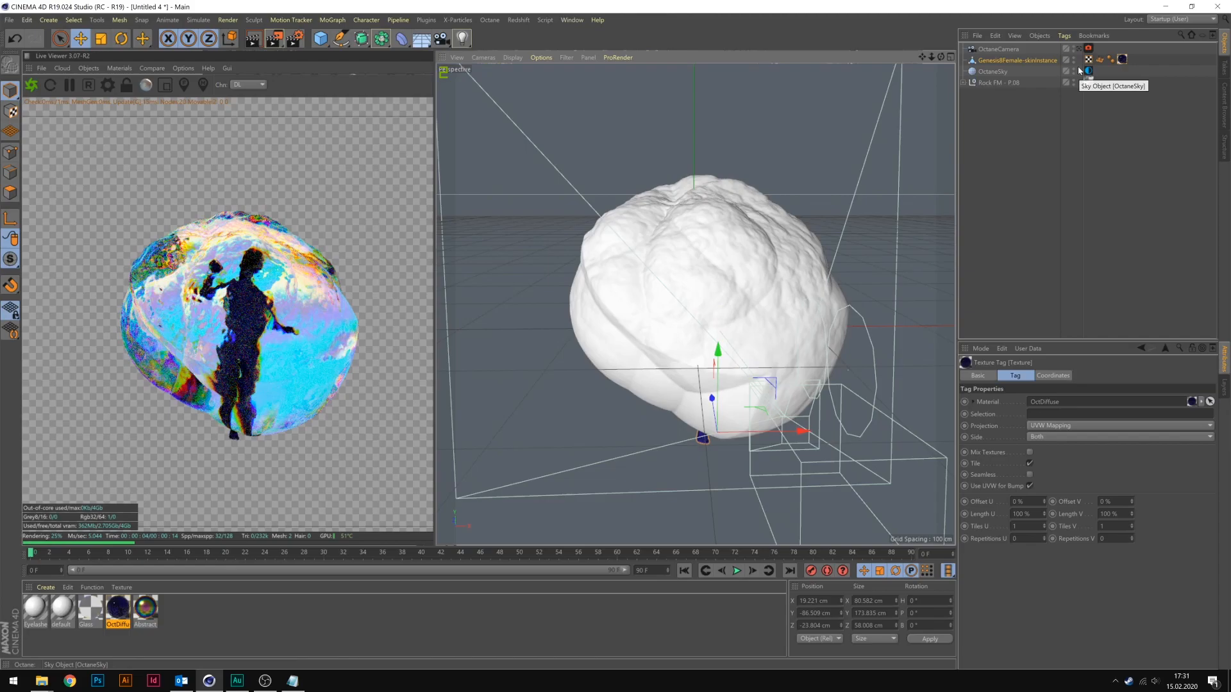
left_click(1012, 61)
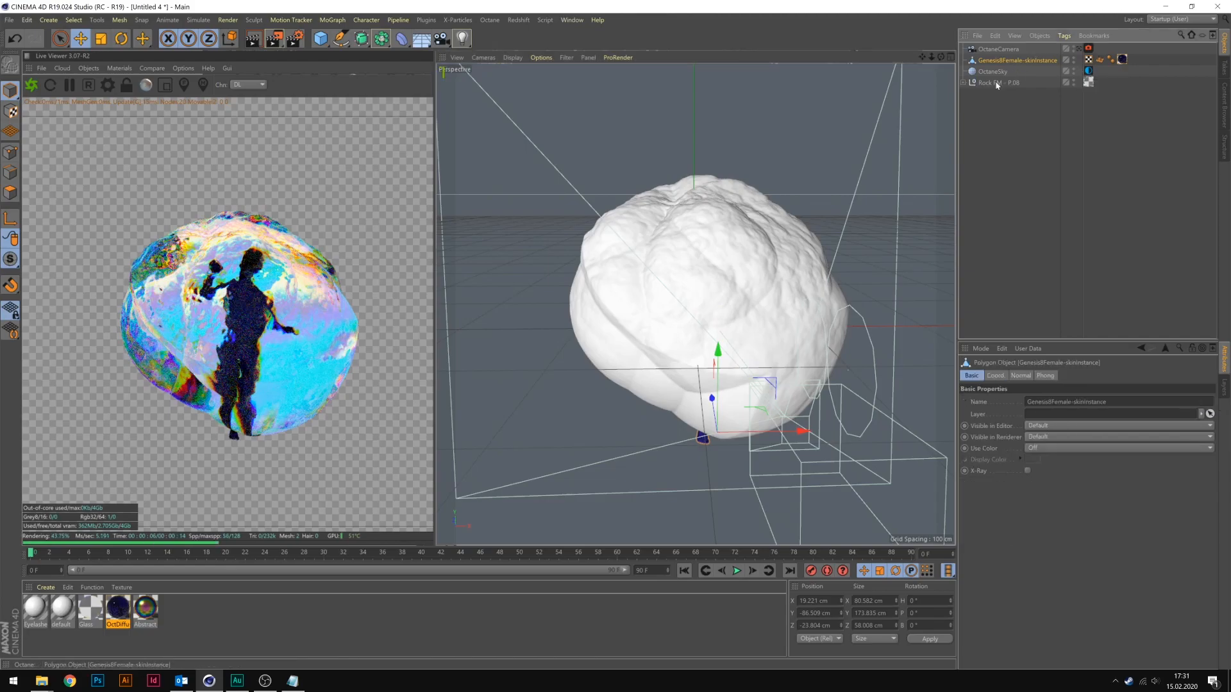
key("r")
mouse_move(705, 424)
left_mouse_down()
mouse_move(714, 456)
mouse_move(708, 445)
left_mouse_up()
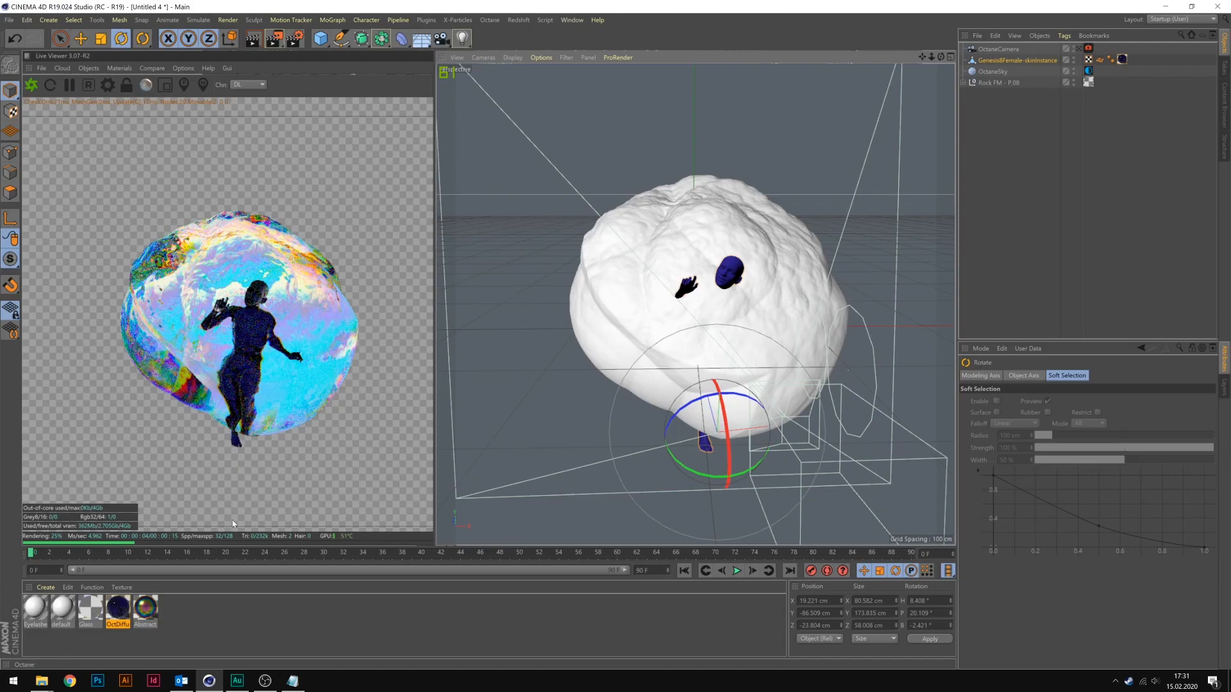
Replace the figure's material with the iridescent Abstract material and push the figure deeper into the rock.
left_click(150, 615)
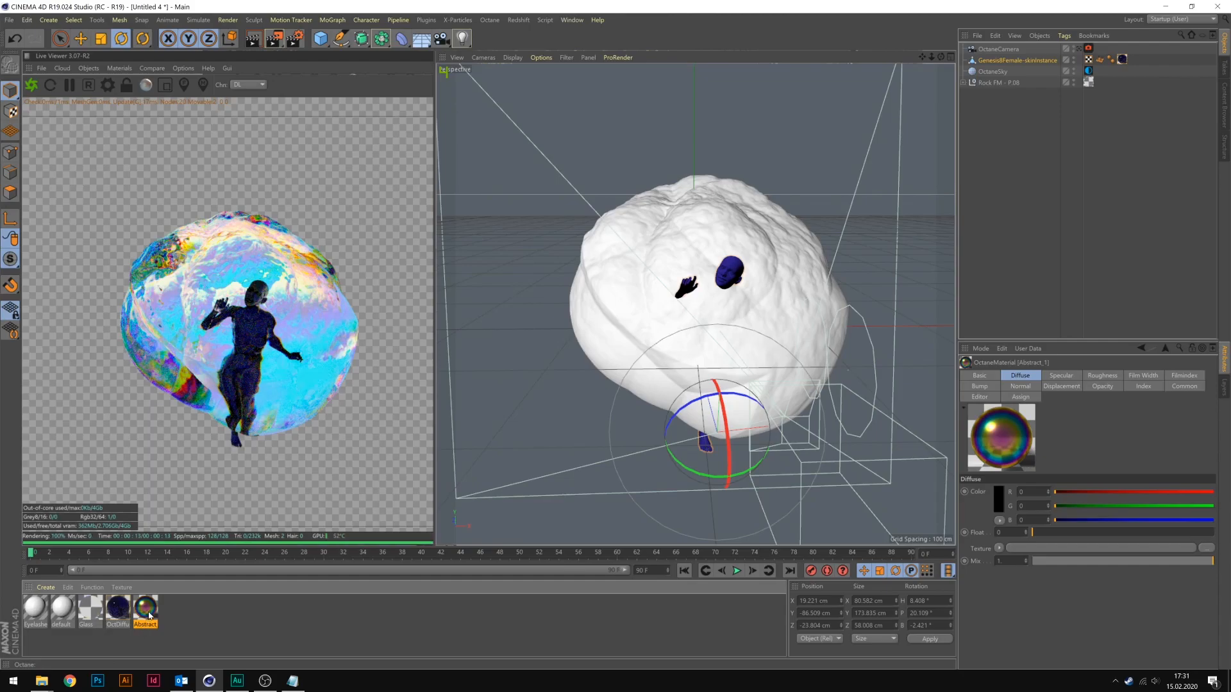
left_click_drag(886, 157, 1122, 59)
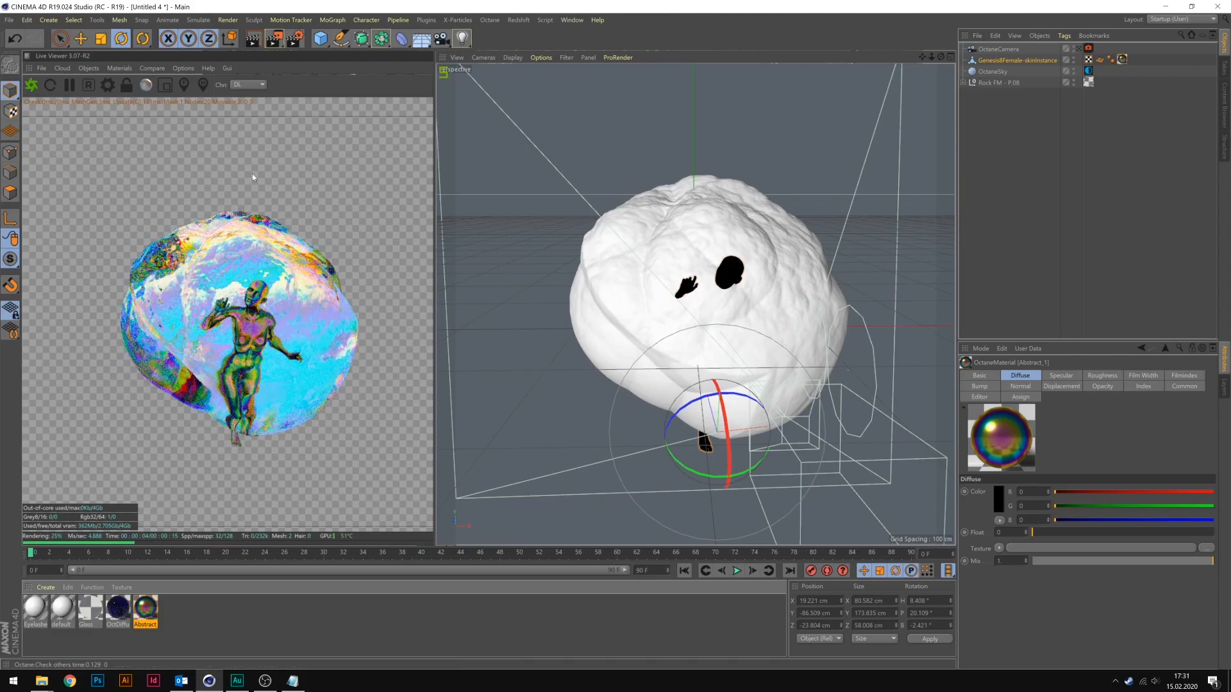
left_click(80, 38)
left_click_drag(703, 380, 734, 368)
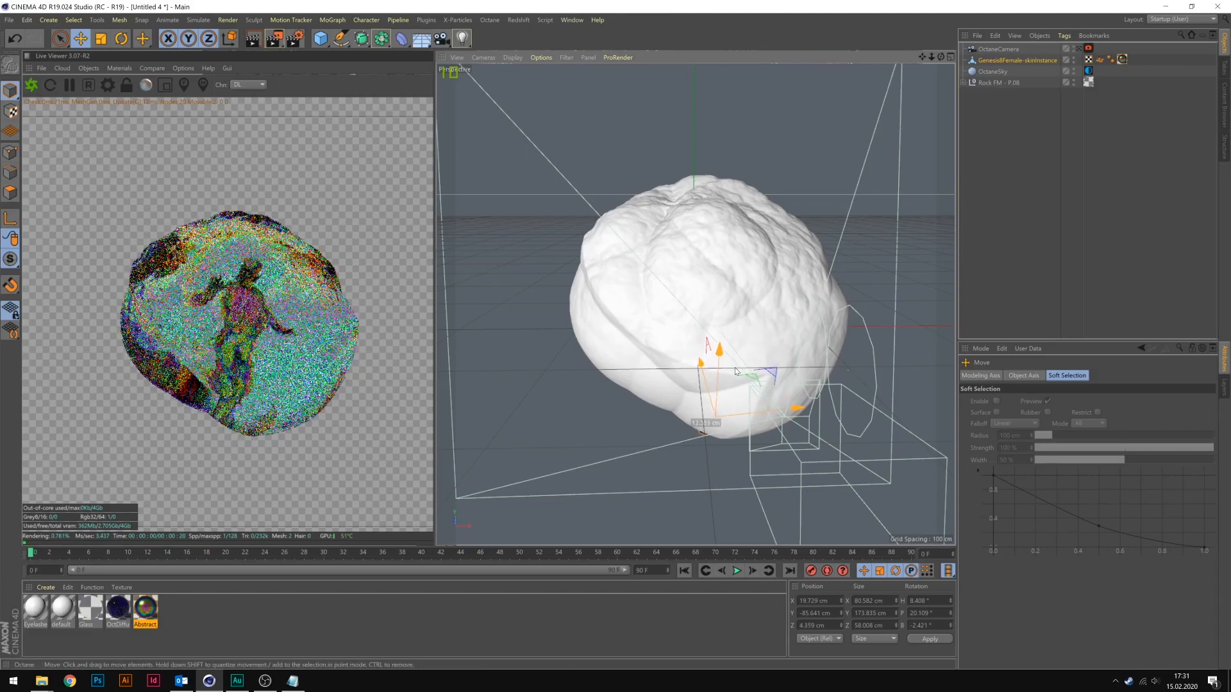
Look through OctaneCamera, then rotate the figure nearly upright and move it to about X 31, Y -96, Z 25 cm.
left_click(1079, 49)
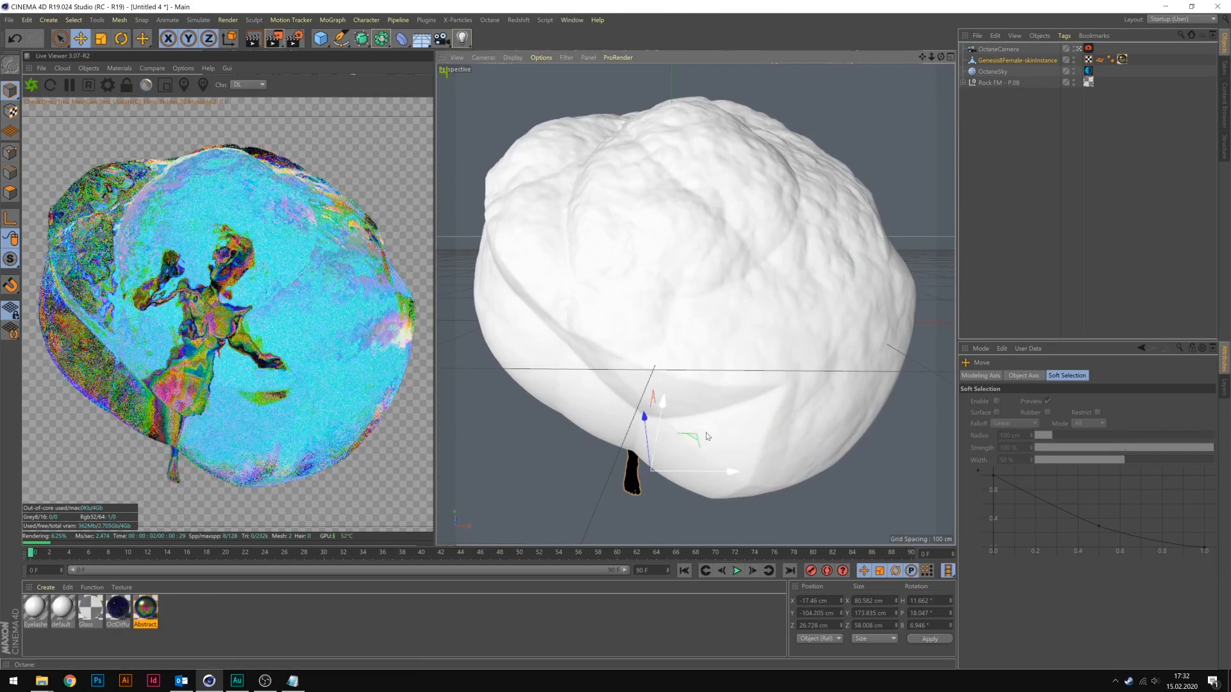
left_click_drag(714, 427, 744, 399)
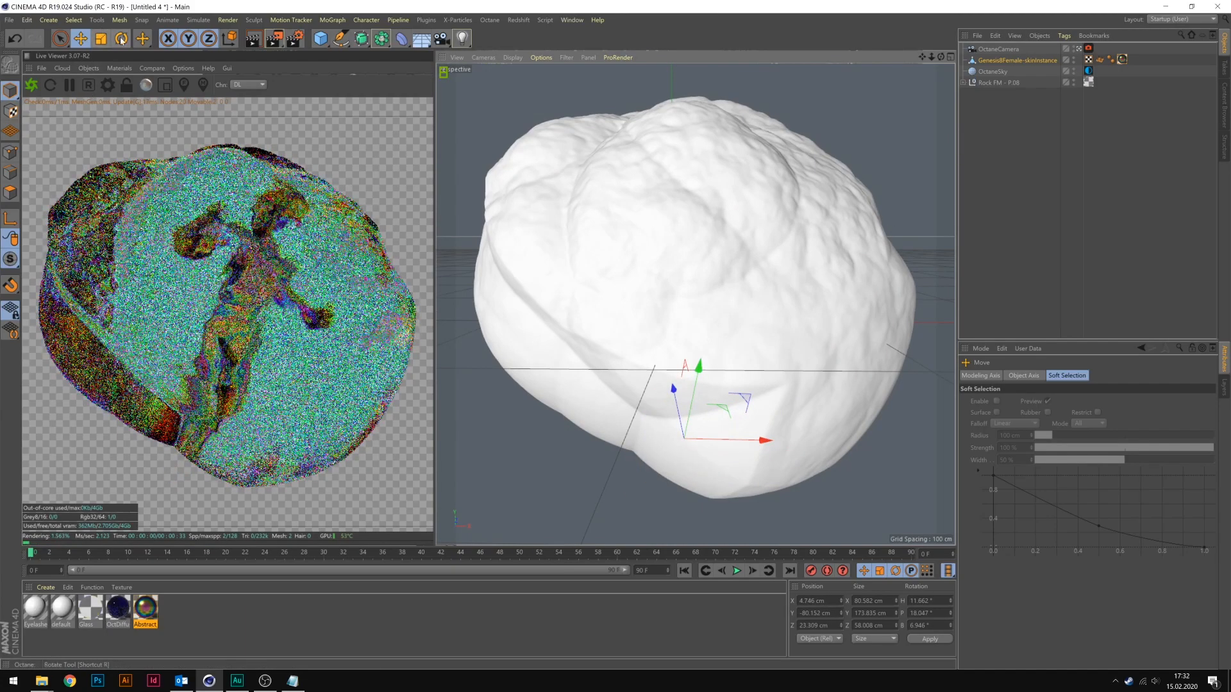
left_click(121, 39)
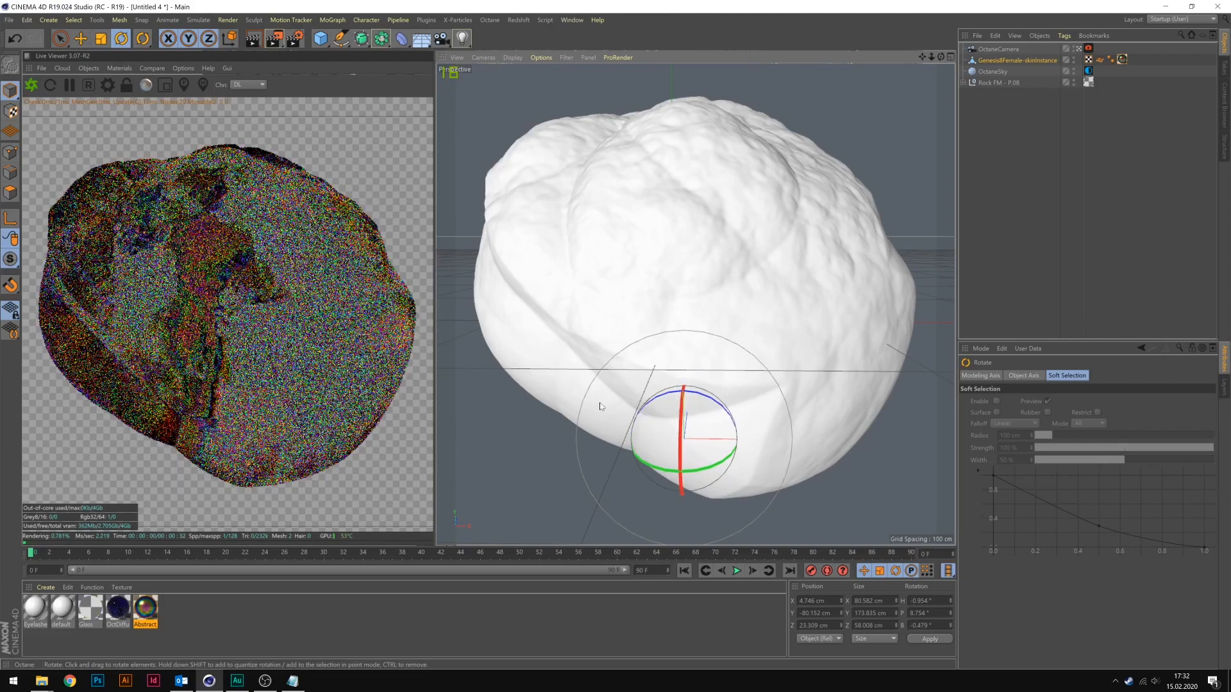
key("e")
left_click_drag(742, 390, 724, 422)
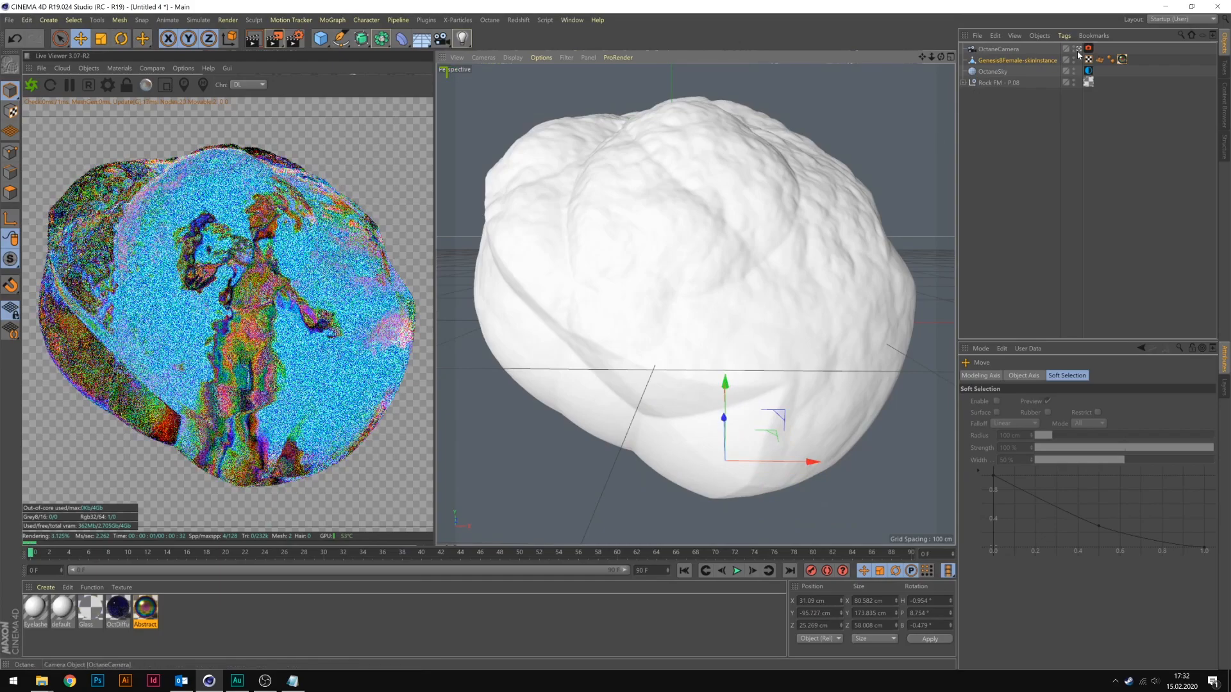
Move the figure down and toward the camera inside the rock, to about X 17, Y -99, Z -36 cm.
scroll(754, 290, "down", 5)
left_click_drag(754, 290, 737, 443)
scroll(840, 182, "up", 5)
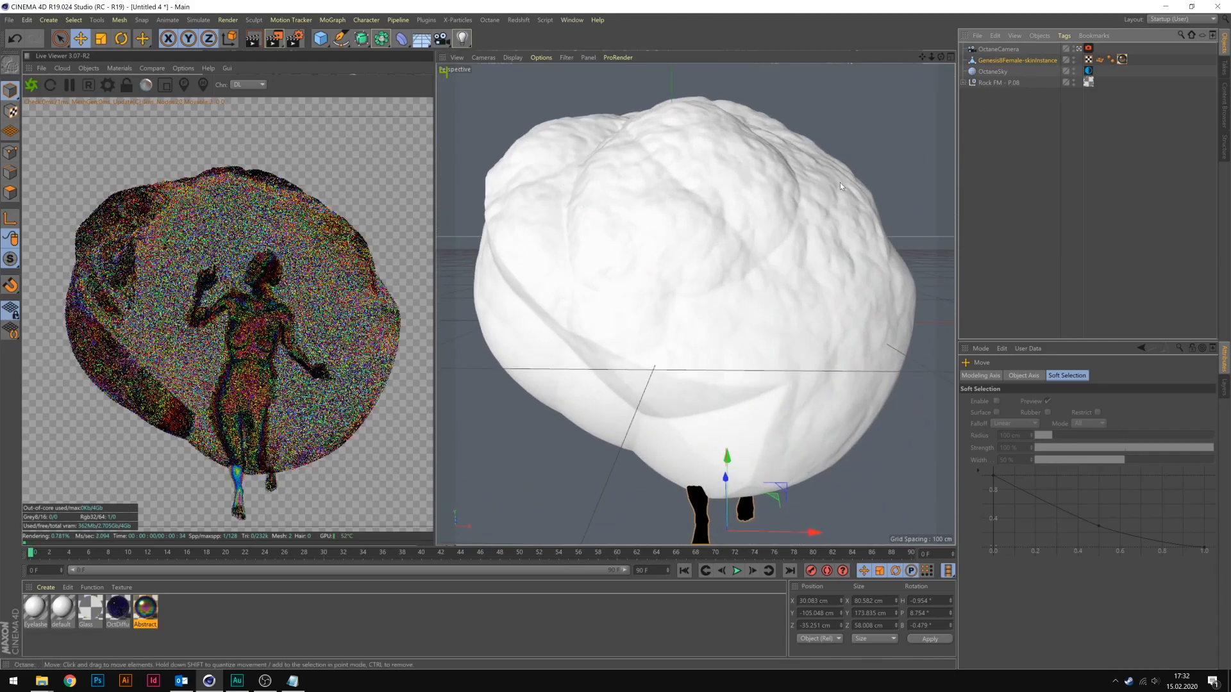
left_click_drag(773, 495, 706, 448)
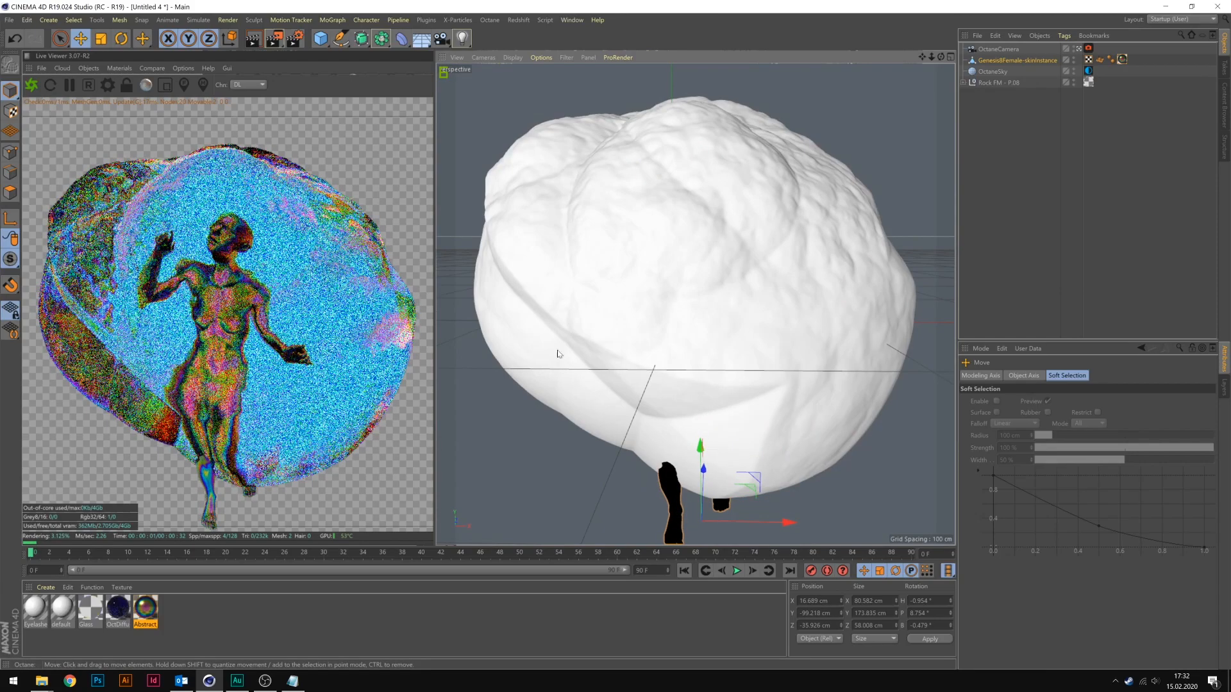
Tilt the figure to about H 3°, P 32°, B -12° and move it to about X 36, Y -71, Z 54 cm inside the rock.
left_click(121, 38)
left_click_drag(691, 473, 643, 549)
left_click(80, 39)
left_click_drag(691, 491, 692, 447)
left_click(1078, 49)
left_click_drag(530, 379, 448, 355)
left_click(1078, 49)
left_click_drag(757, 405, 818, 397)
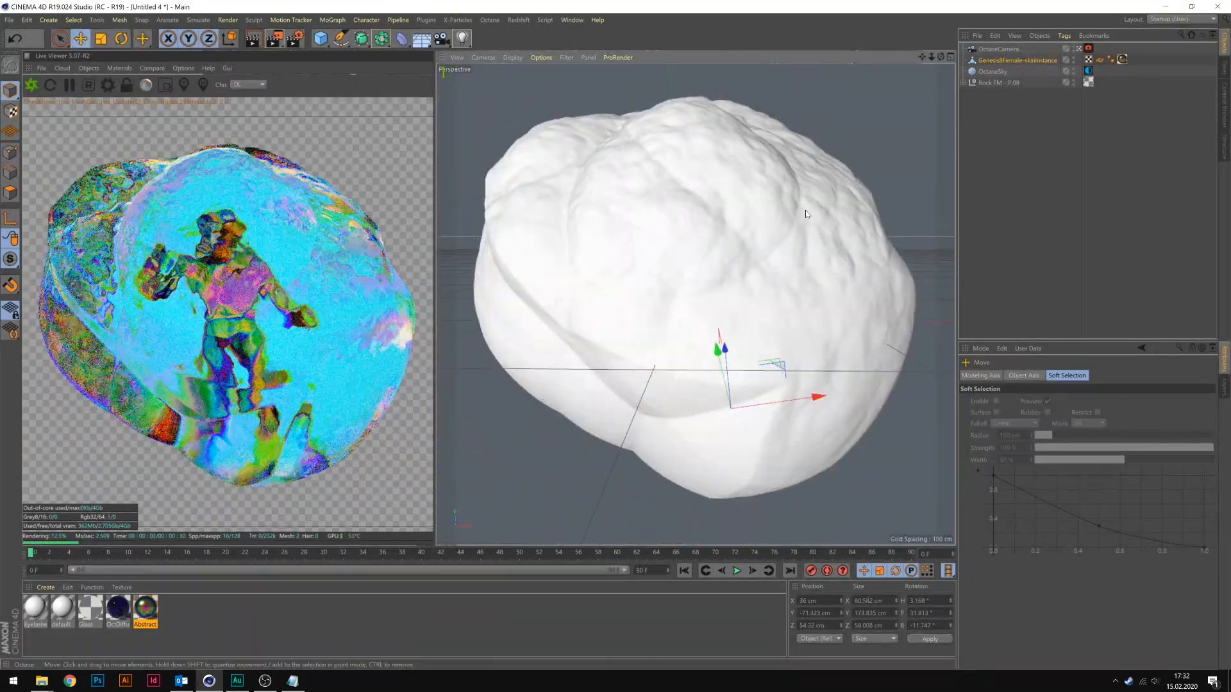
Rotate the rock mesh around the figure to about H 70°, P -51°, B 26°.
left_click(806, 214)
left_click(121, 38)
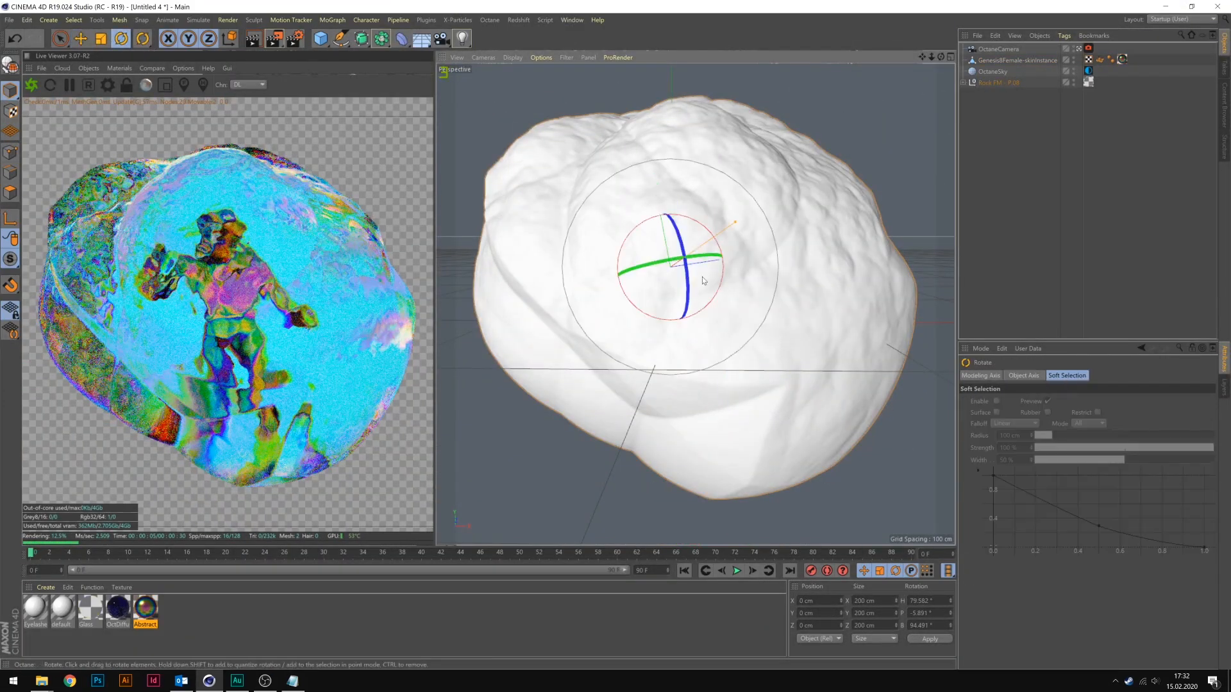
left_click_drag(632, 241, 605, 196)
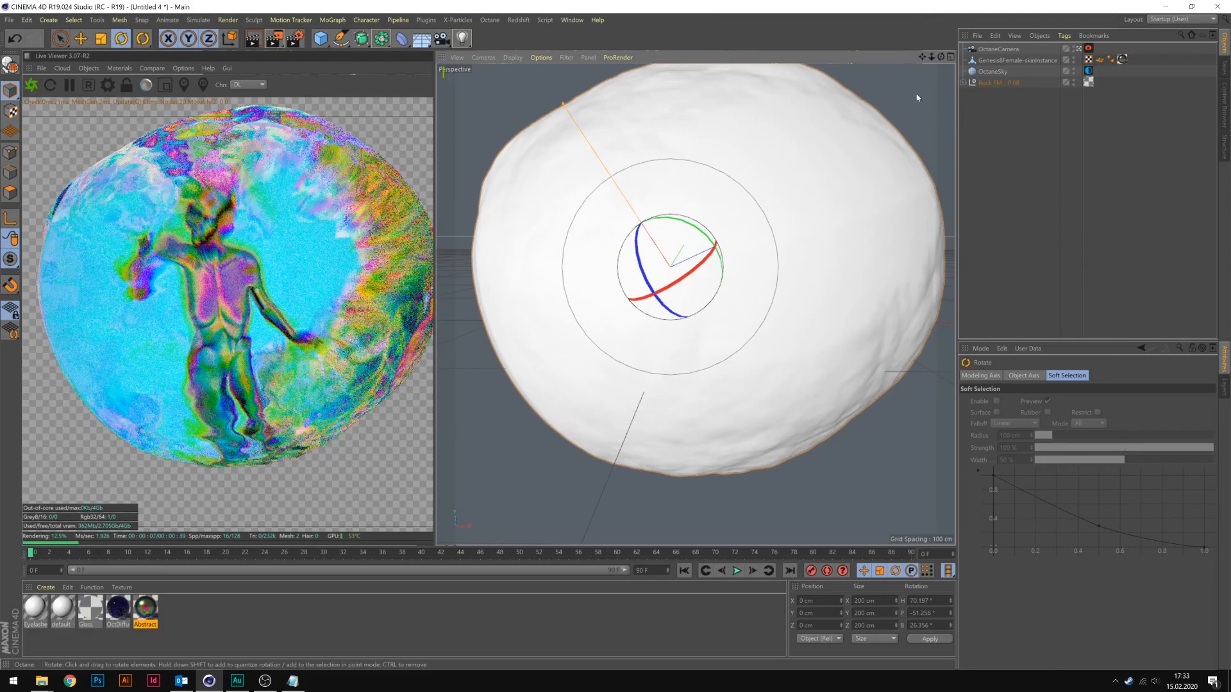
Move the female figure forward inside the rotated rock, to about X 44, Y -72, Z -3 cm.
left_click(1011, 81)
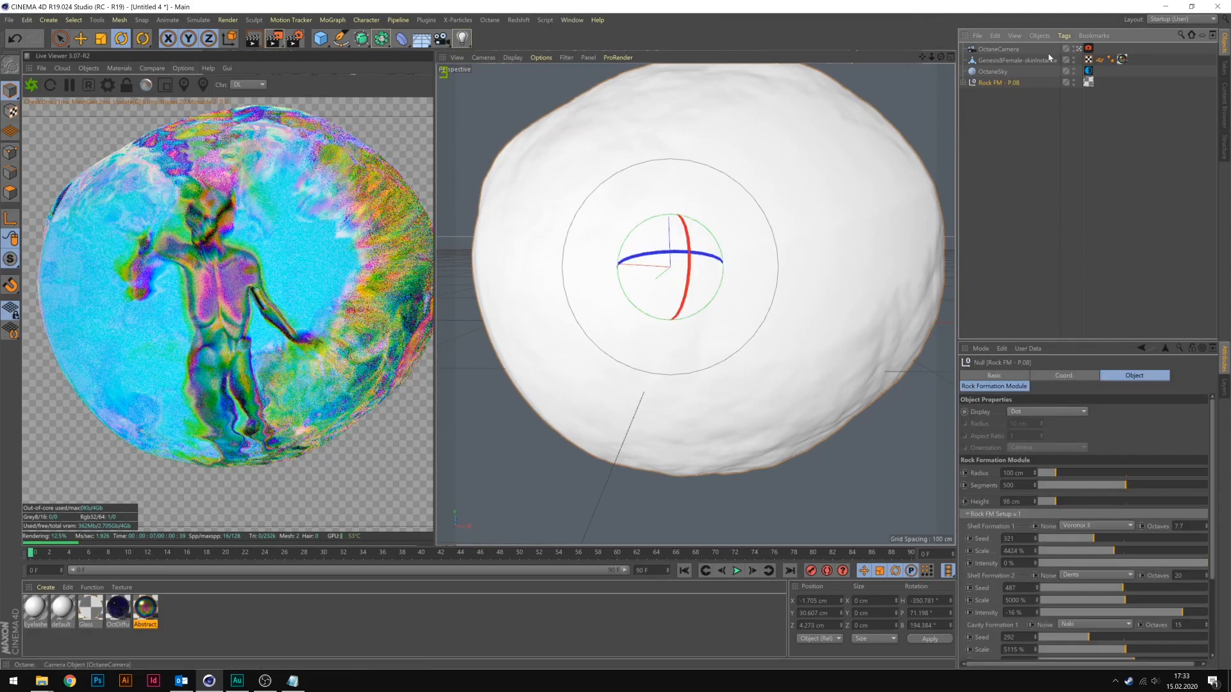
left_click(1000, 59)
key("e")
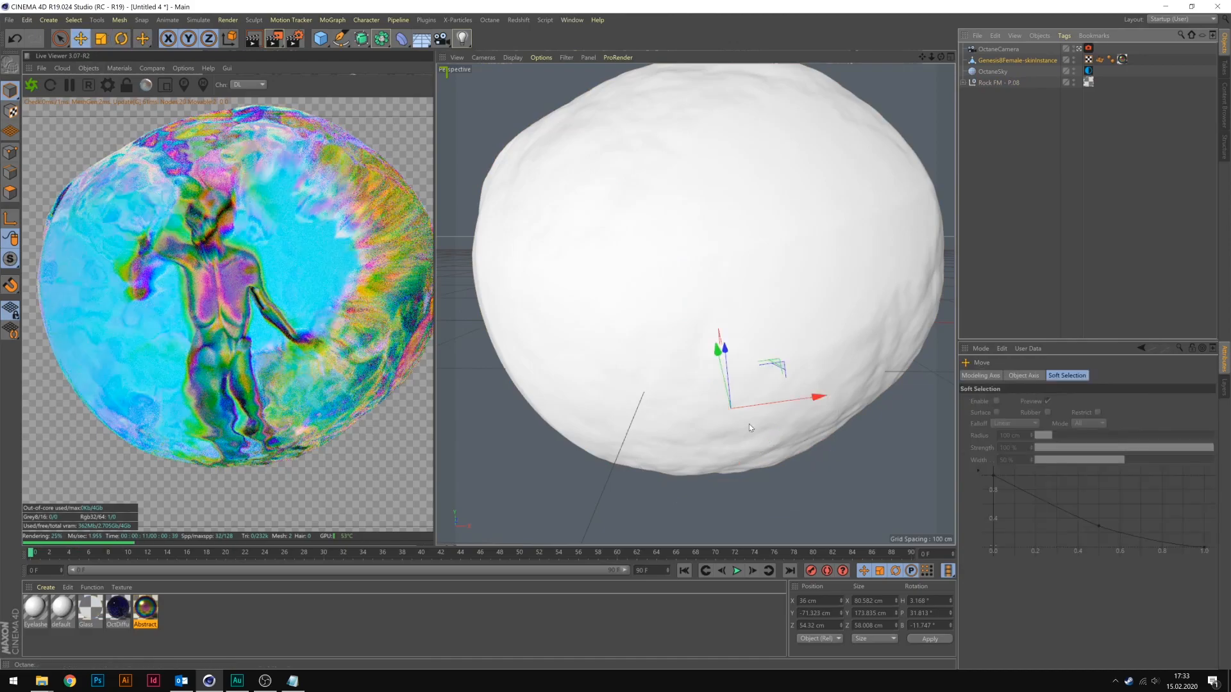
left_click_drag(722, 343, 750, 382)
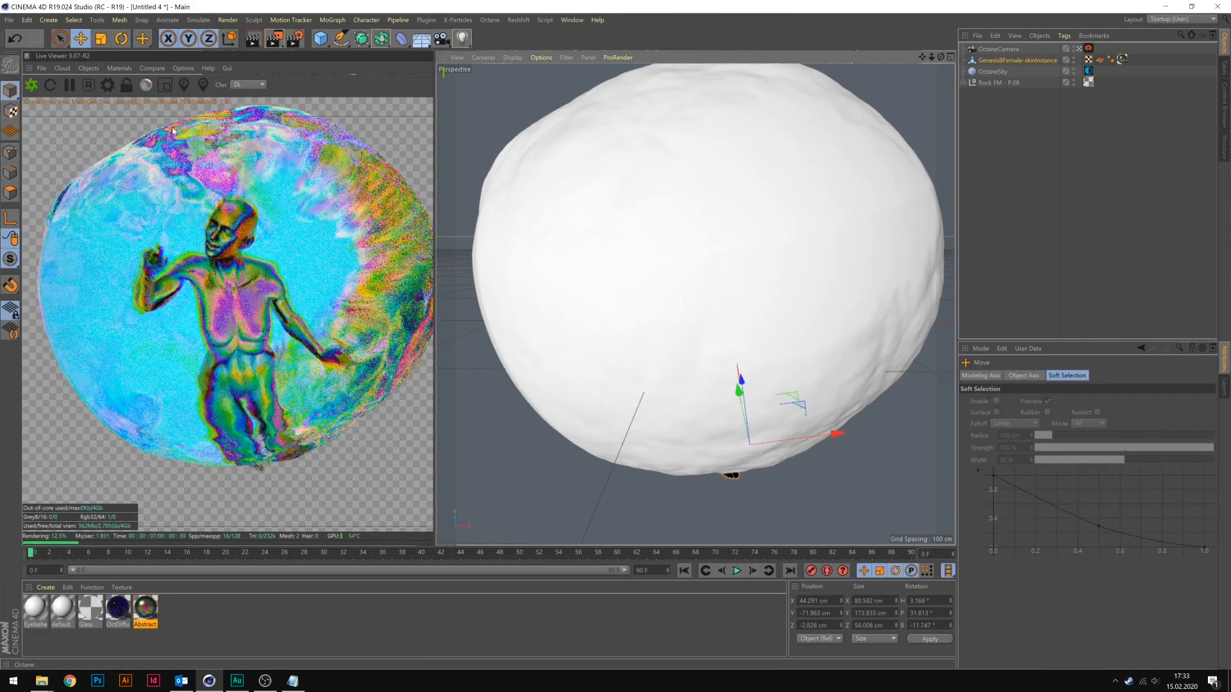
Set both the glossy depth and the specular depth to 3 in the Octane kernel settings.
left_click(107, 84)
left_click_drag(90, 11, 680, 46)
left_click(691, 143)
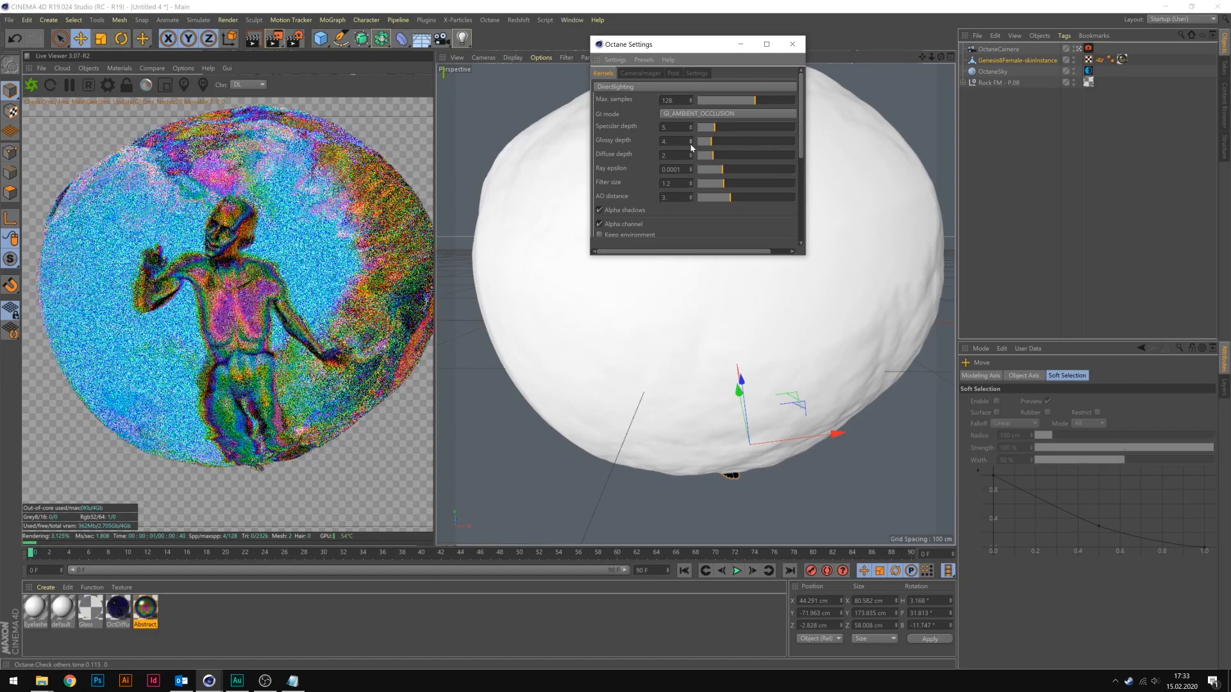
left_click(691, 147)
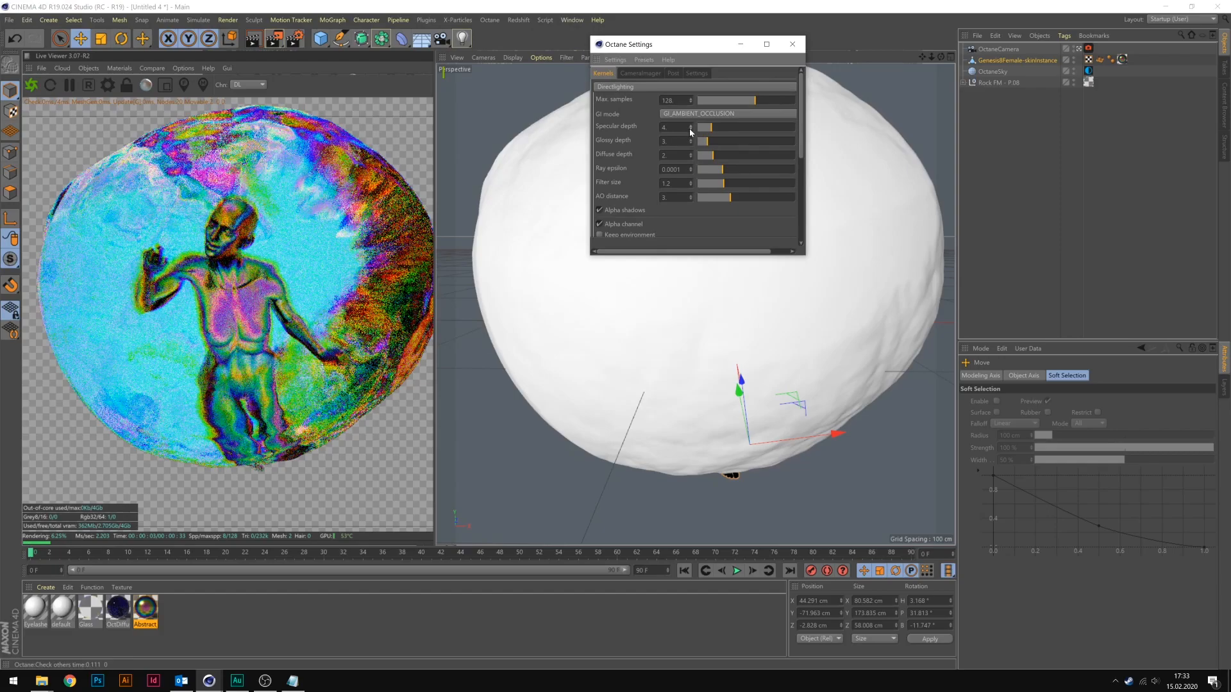
left_click(690, 128)
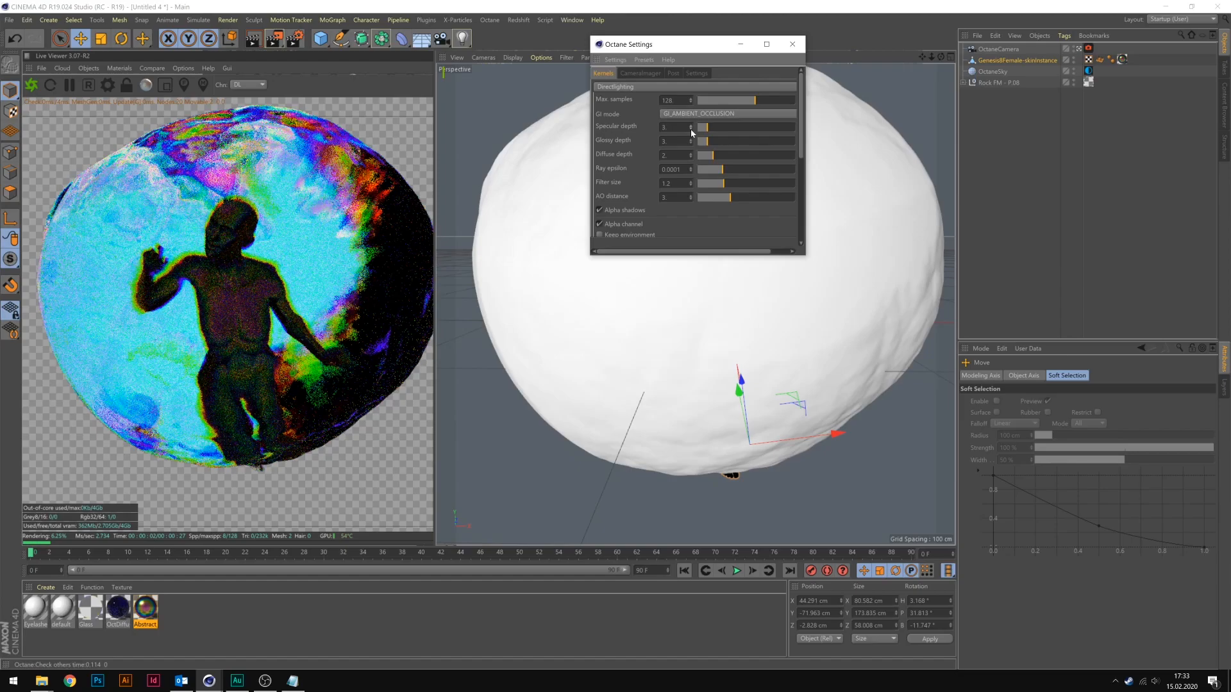
left_click(691, 126)
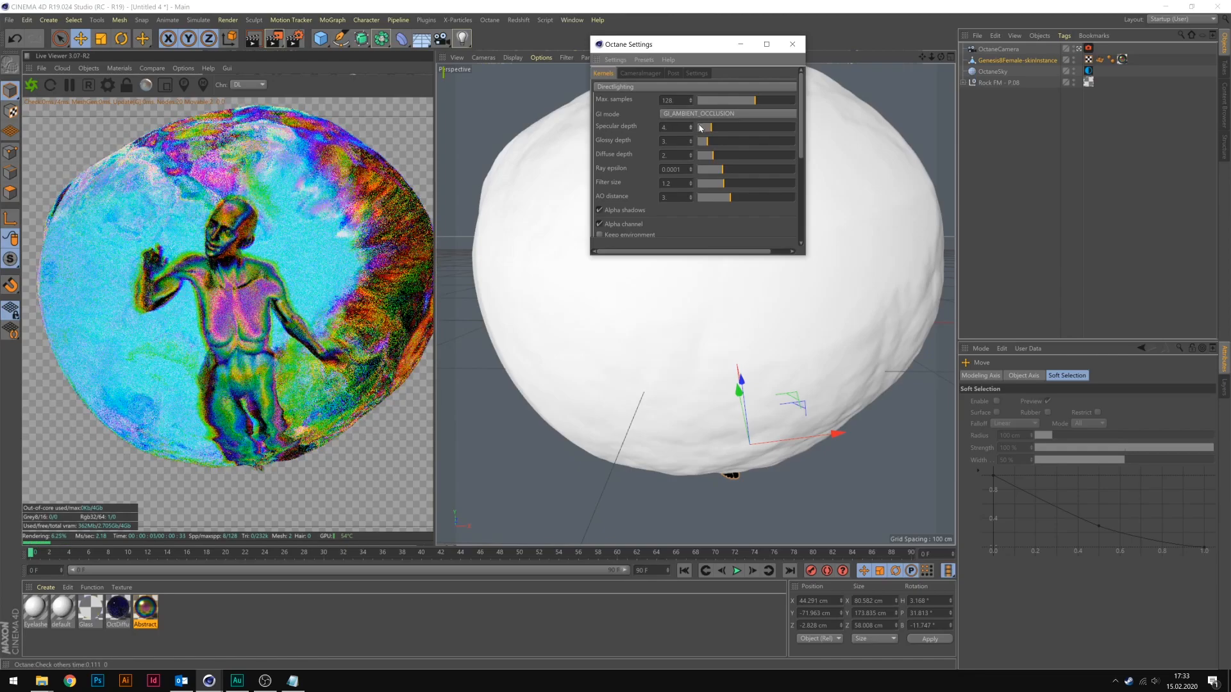
left_click(691, 129)
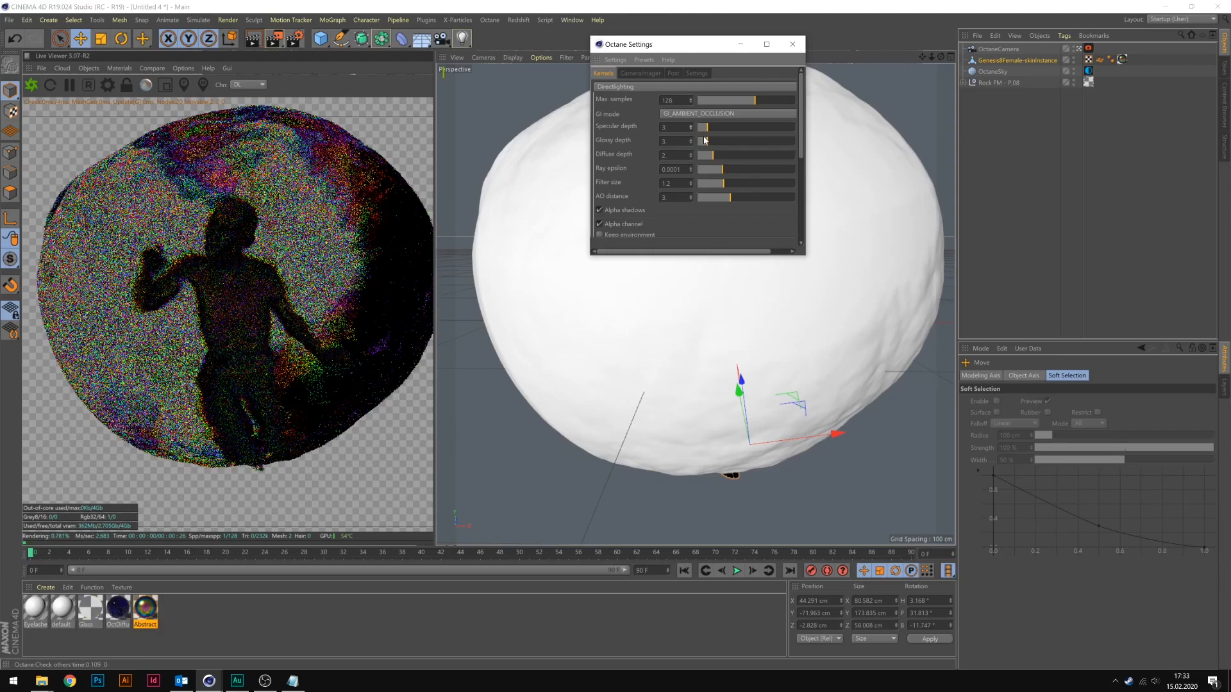
left_click(793, 45)
Raise the power of the OctaneSky environment texture to 2.7.
left_click(1088, 72)
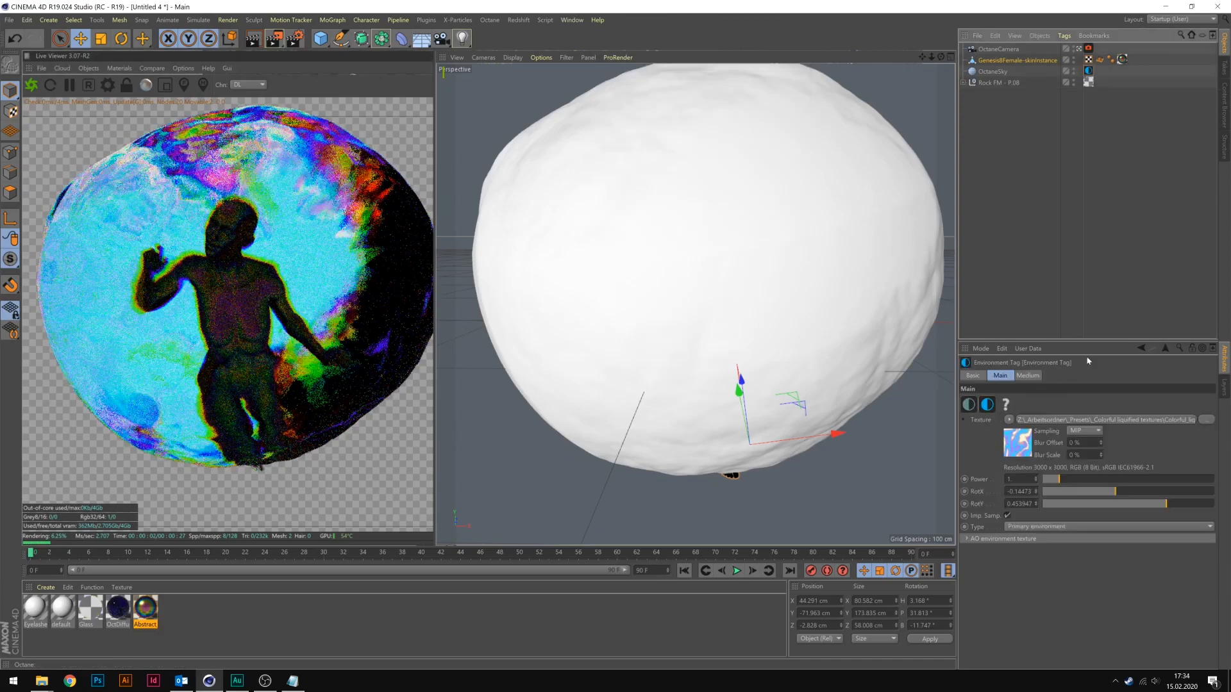
left_click_drag(1064, 479, 1067, 480)
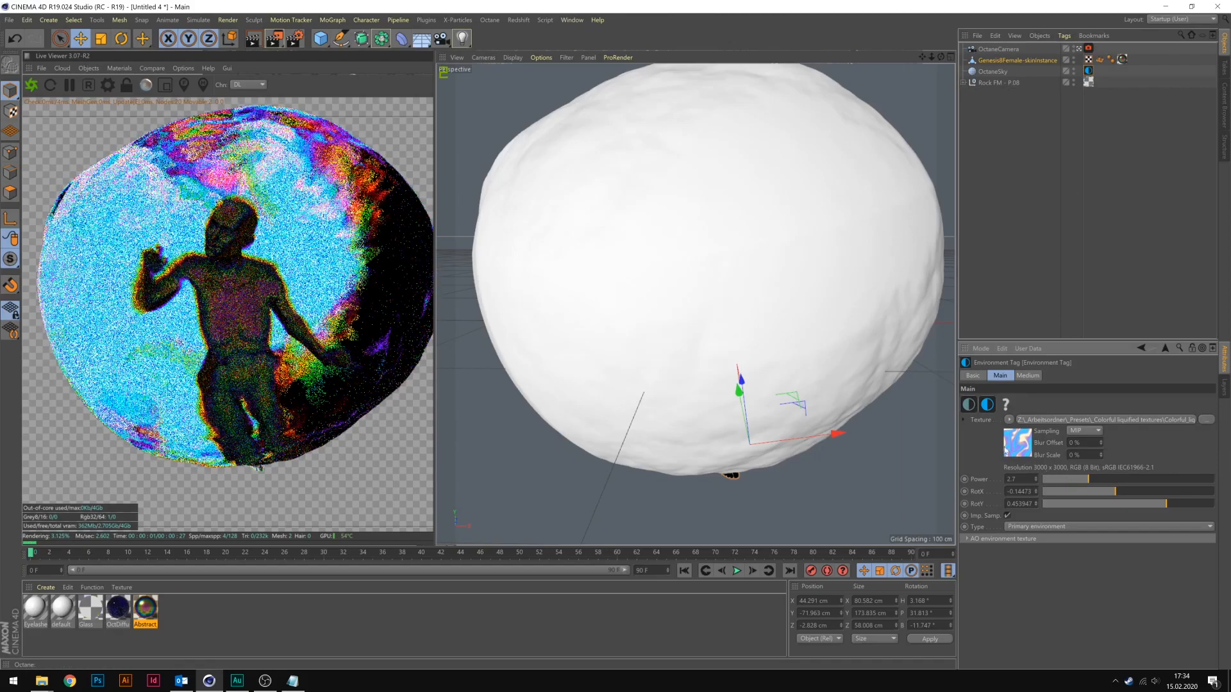
Rotate the rock mesh to about H 33°, P -6°, B -65° and shift it to about X -23, Y -12, Z -53 cm.
left_click(721, 266)
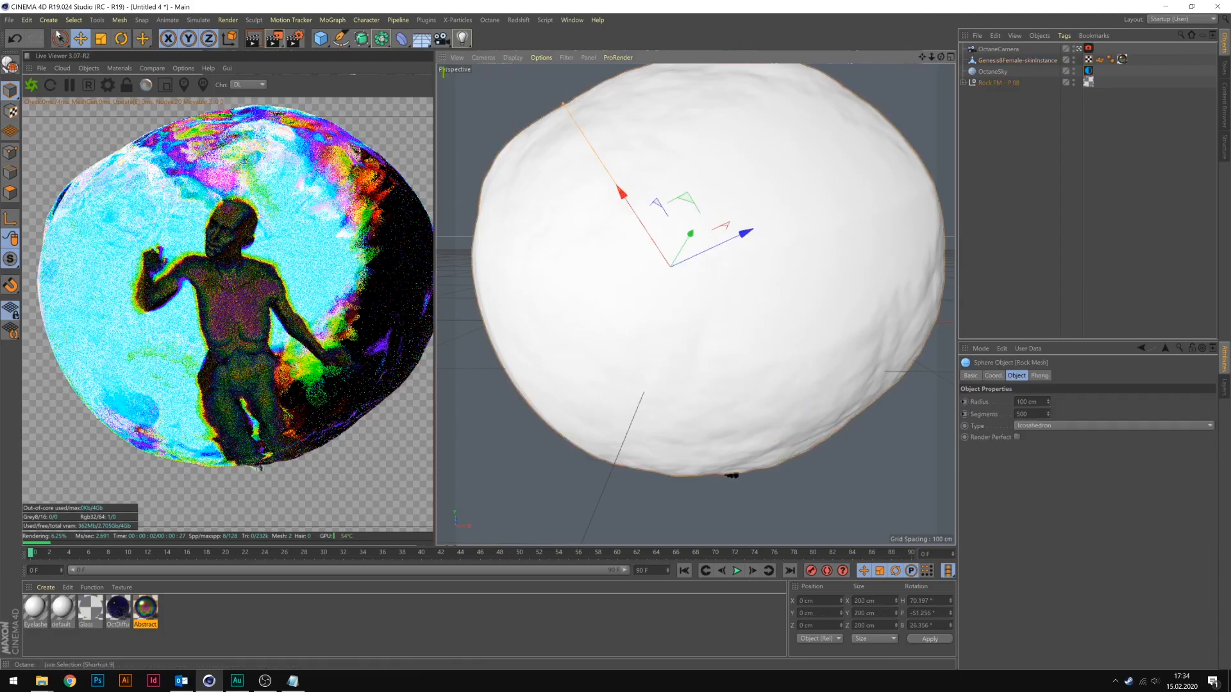
key("r")
left_click_drag(628, 254, 755, 351)
key("e")
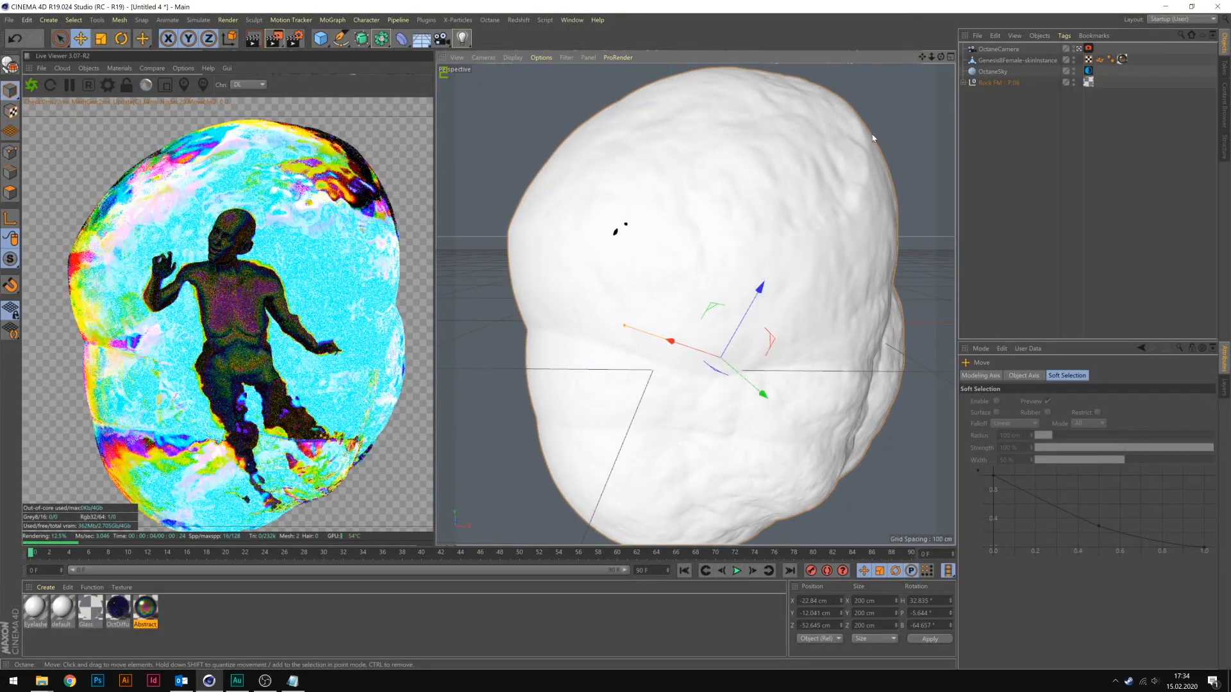
Set the specular depth to 4 in the Octane kernel settings.
left_click(108, 84)
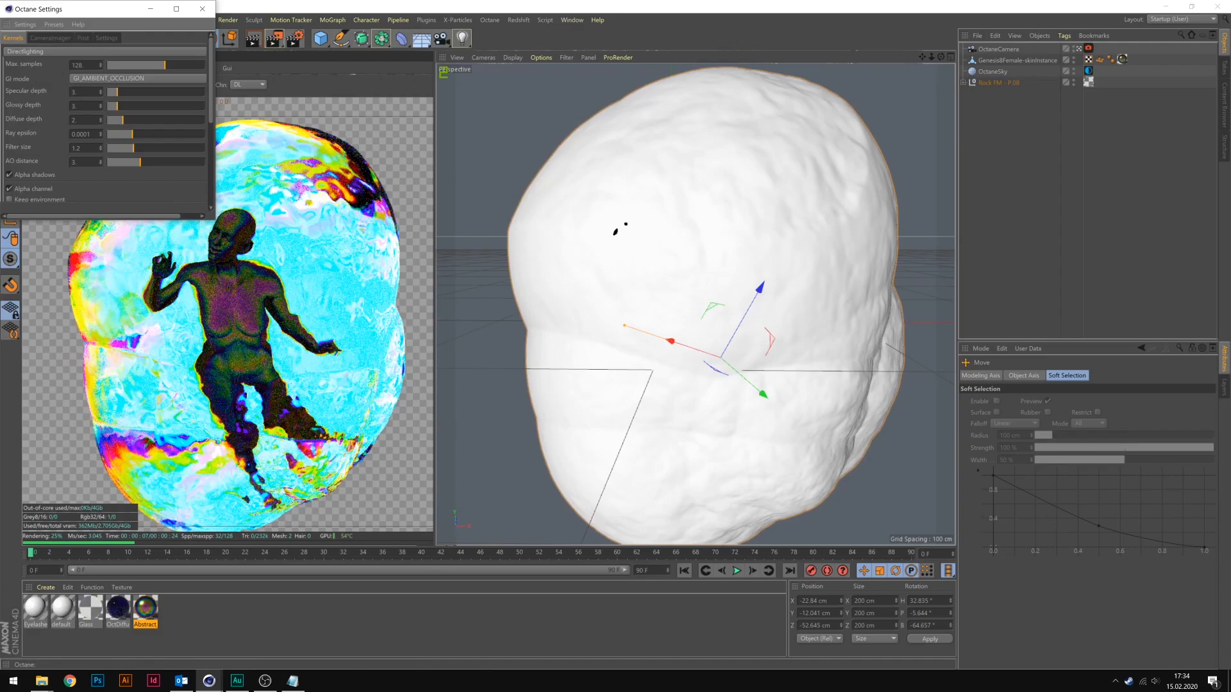
left_click(100, 92)
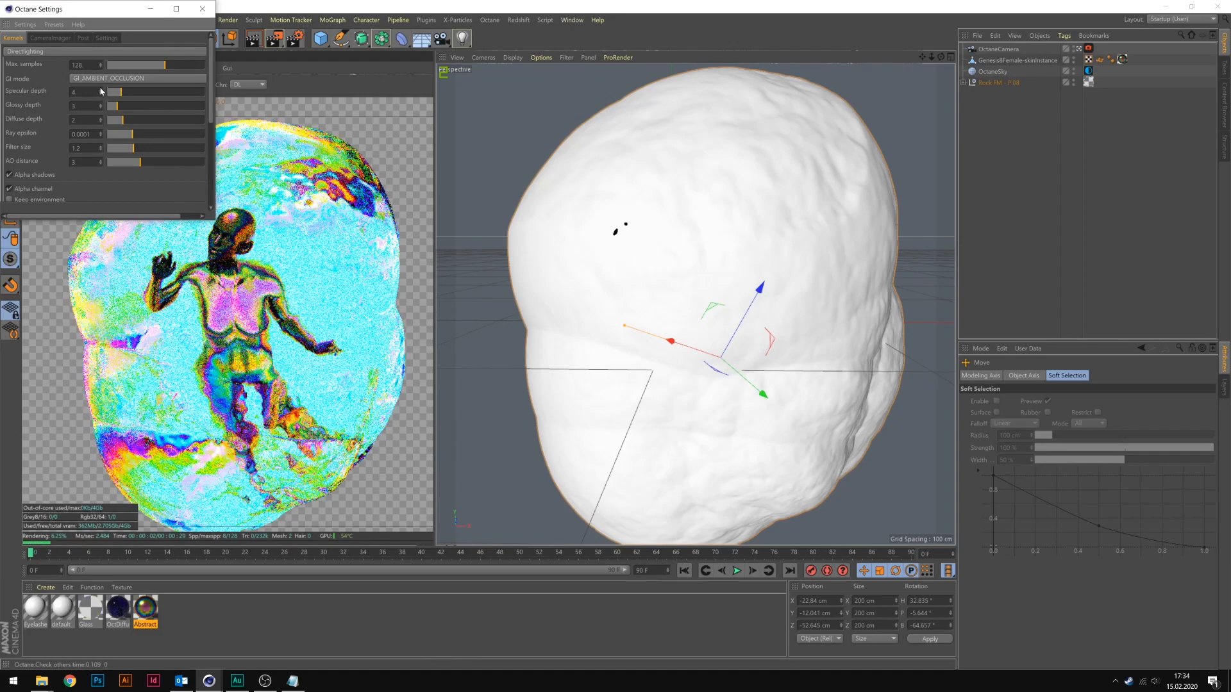
left_click(202, 9)
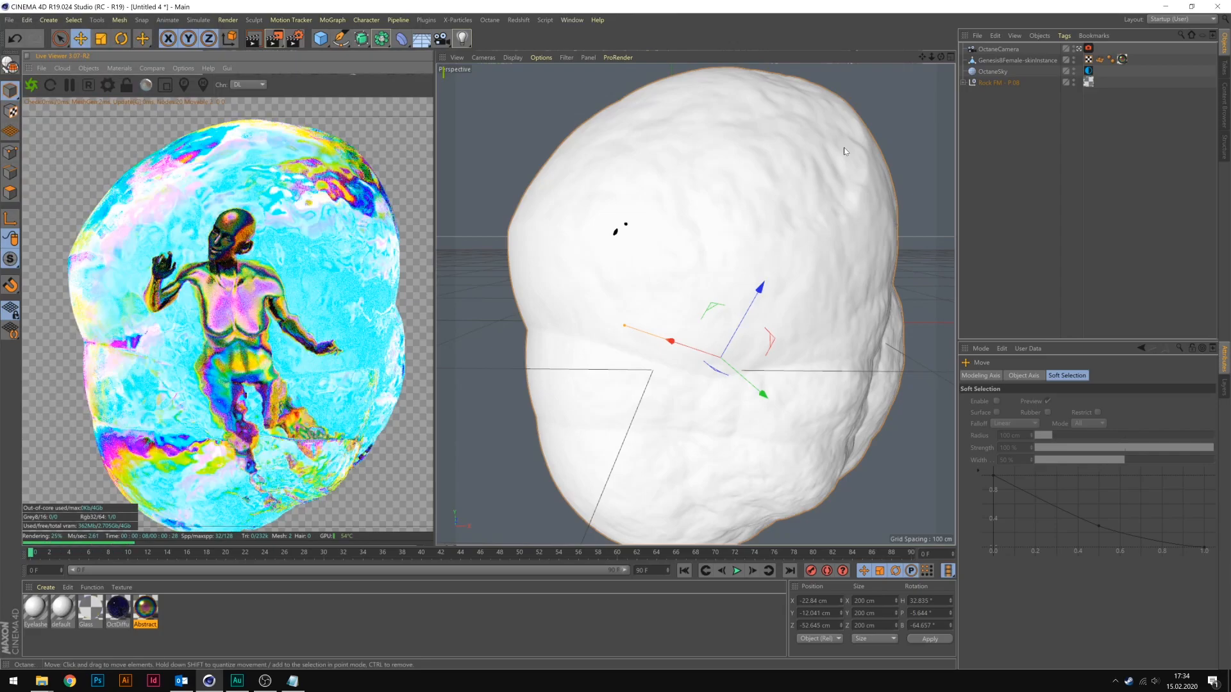
Fine-tune the rock mesh's rotation to about H 25°, P -10°, B -66°.
left_click(843, 148)
key("r")
left_click_drag(686, 332, 716, 357)
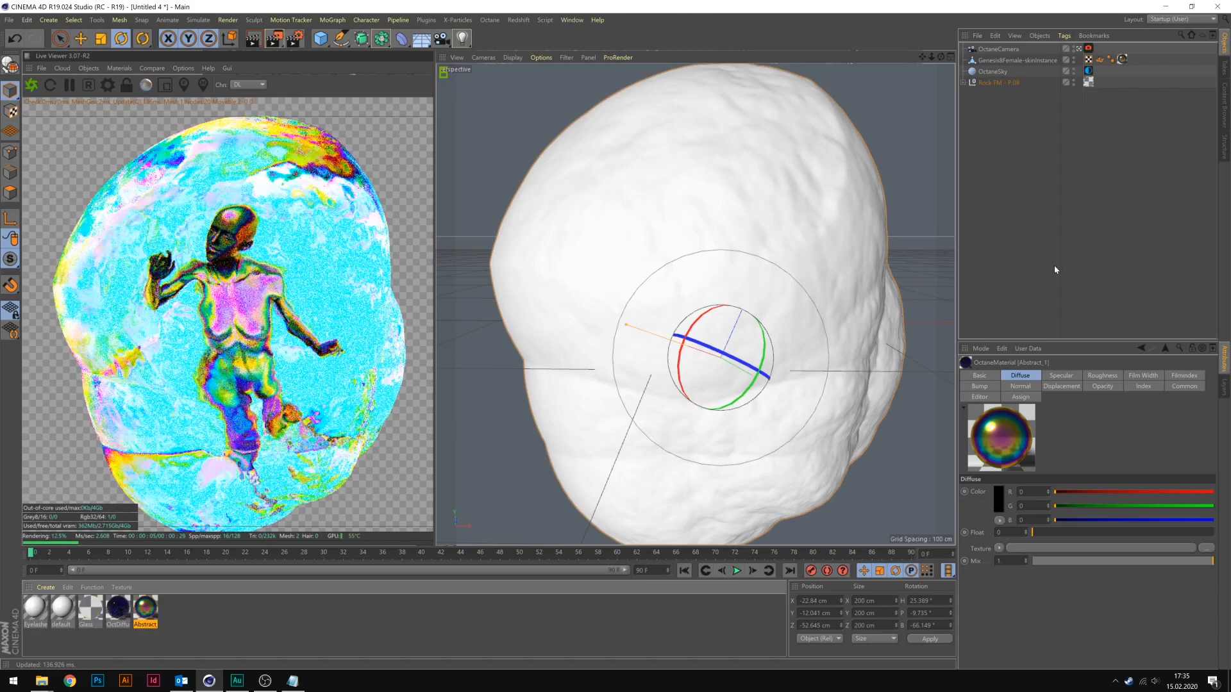
Set the OctaneSky environment texture's power to 1.25 and change its RotX and RotY rotation.
left_click(998, 49)
left_click(1000, 72)
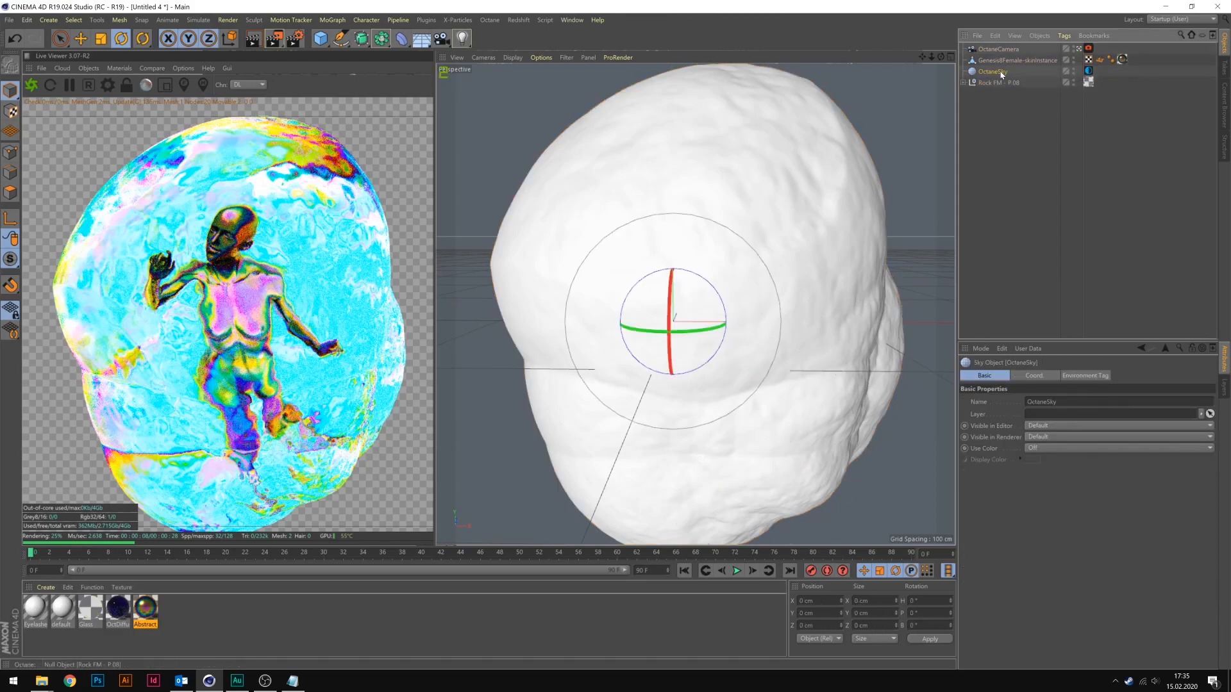
left_click(998, 83)
left_click(1088, 72)
left_click_drag(1123, 504, 1112, 504)
left_click_drag(1117, 491, 1172, 492)
left_click(1062, 505)
mouse_move(1060, 480)
left_mouse_down()
mouse_move(1085, 481)
mouse_move(1064, 481)
left_mouse_up()
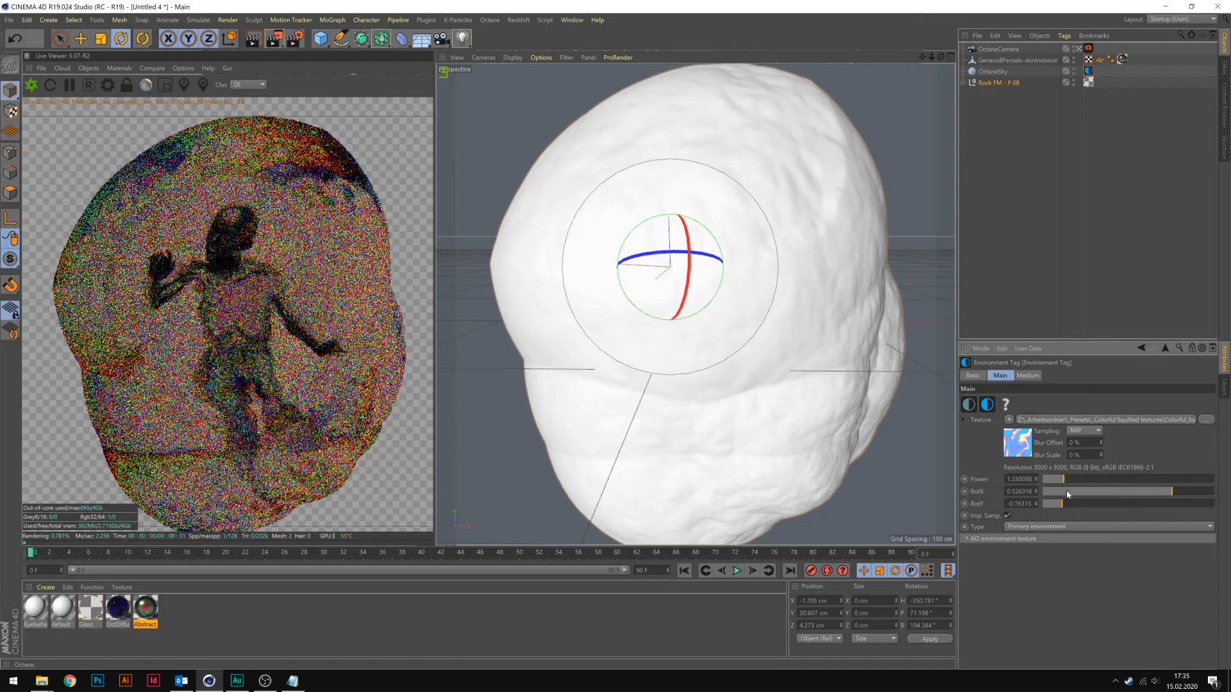
Adjust the environment texture's rotation to about -0.43 for RotX and -0.52 for RotY.
left_click(1067, 491)
left_click(1110, 503)
left_click(1157, 504)
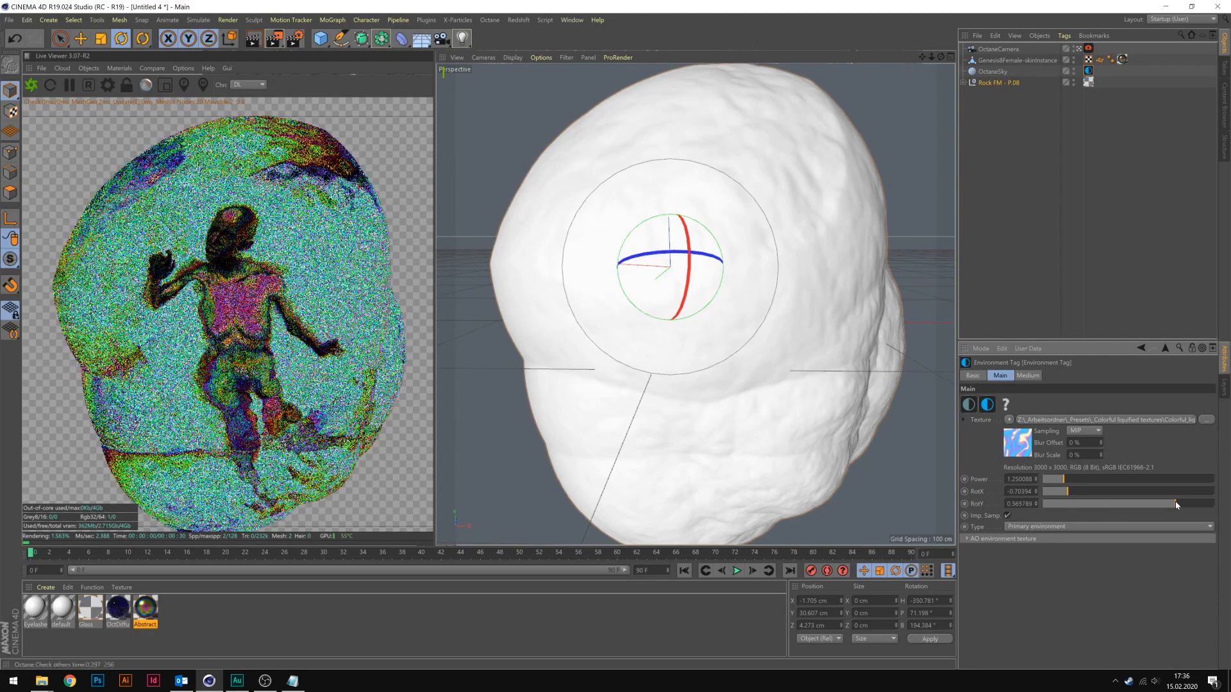
left_click(1083, 504)
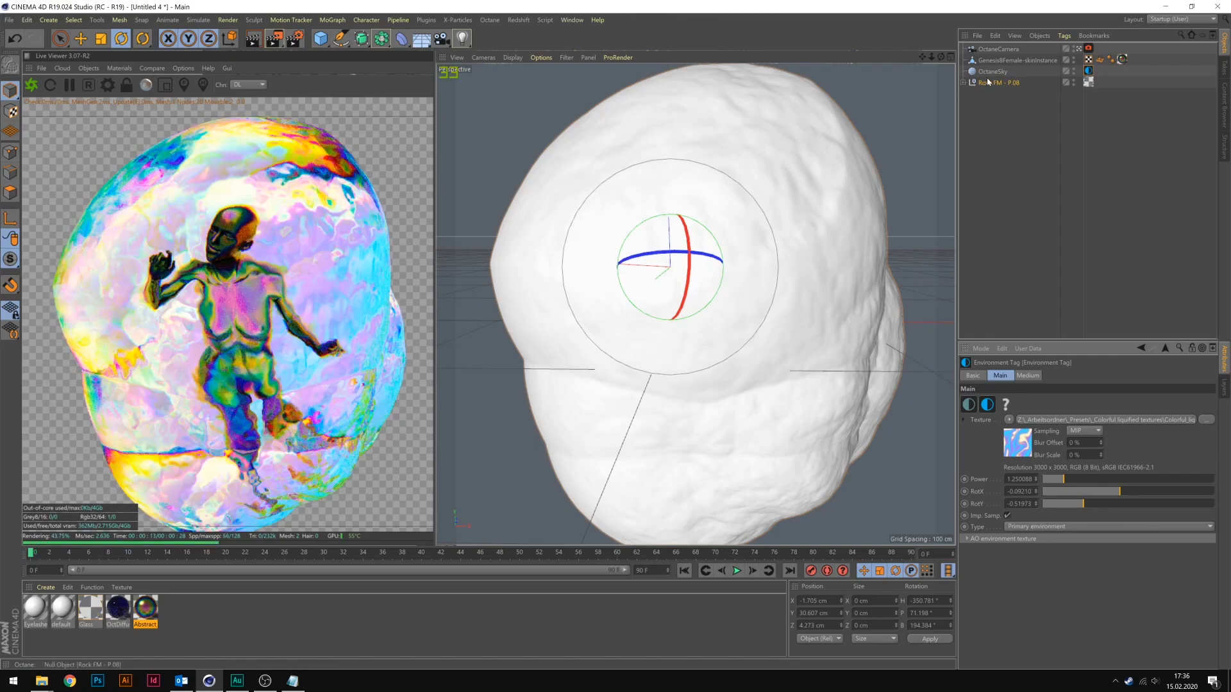
Try a Shell Formation 1 seed of 380 on the rock and undo it.
left_click(998, 83)
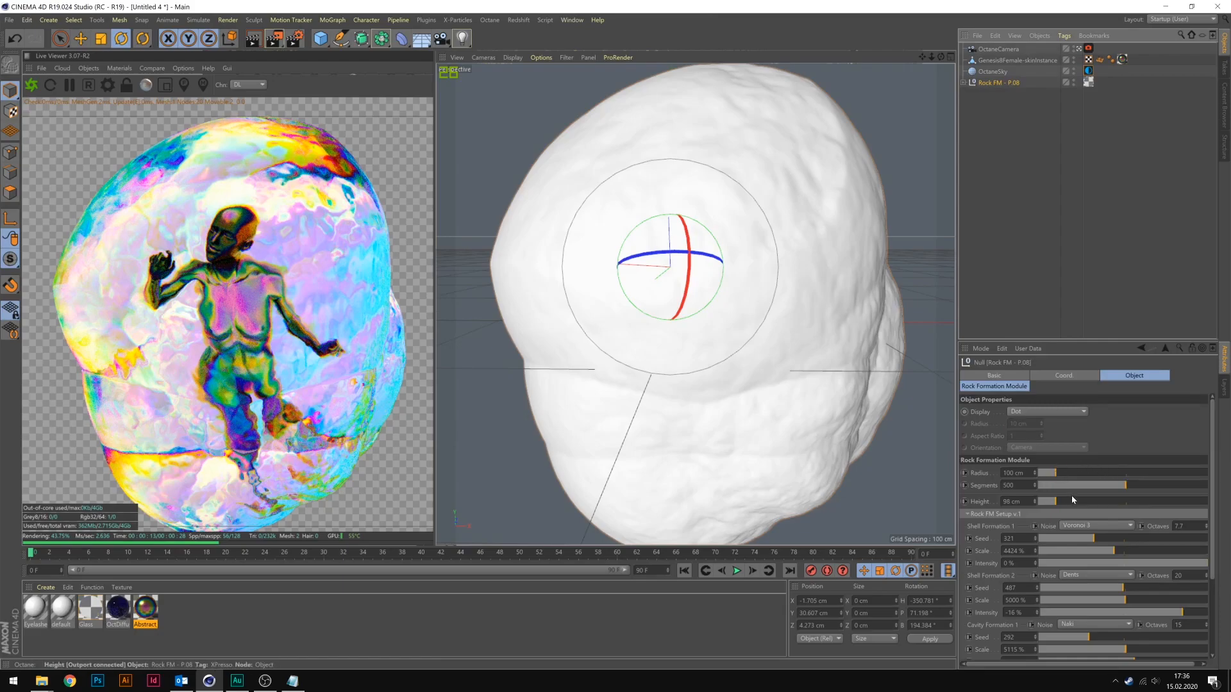
left_click_drag(1098, 537, 1114, 540)
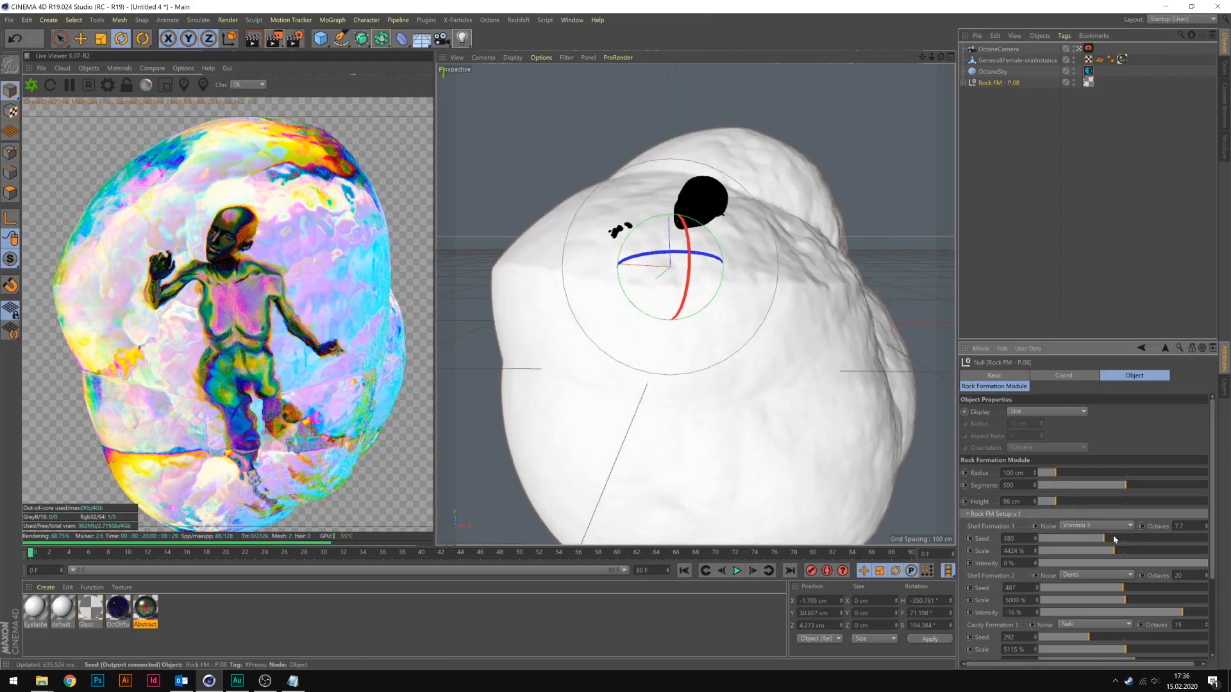
key("ctrl+z")
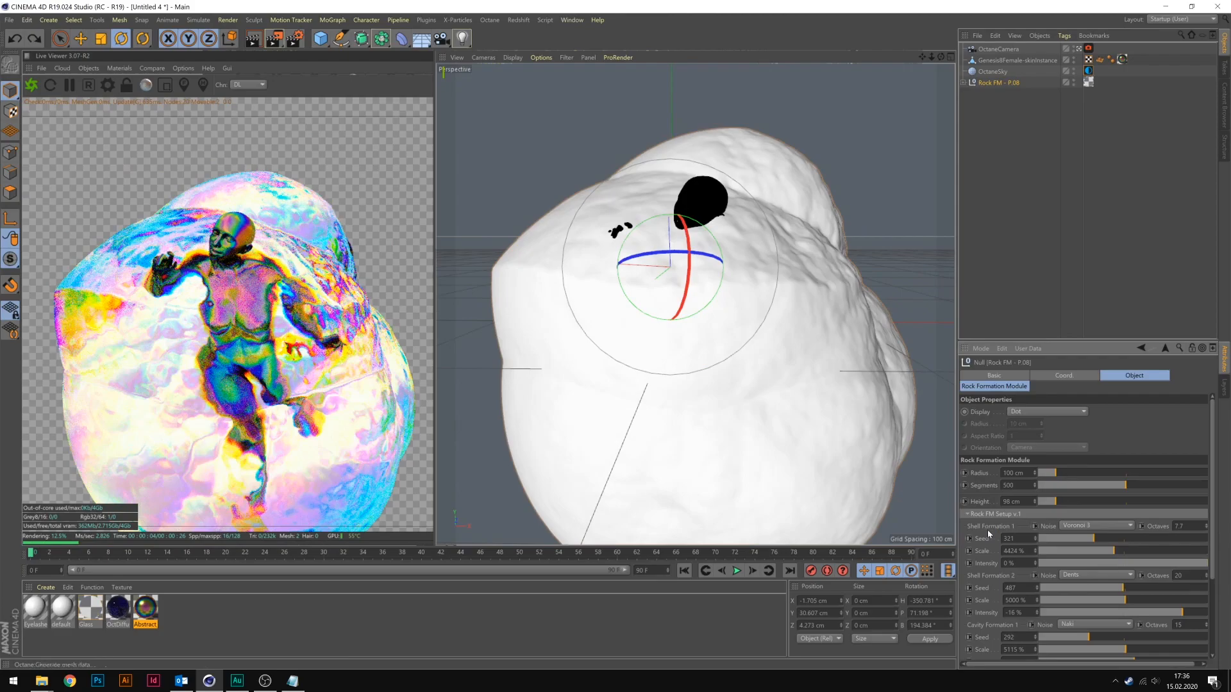
key("ctrl+z")
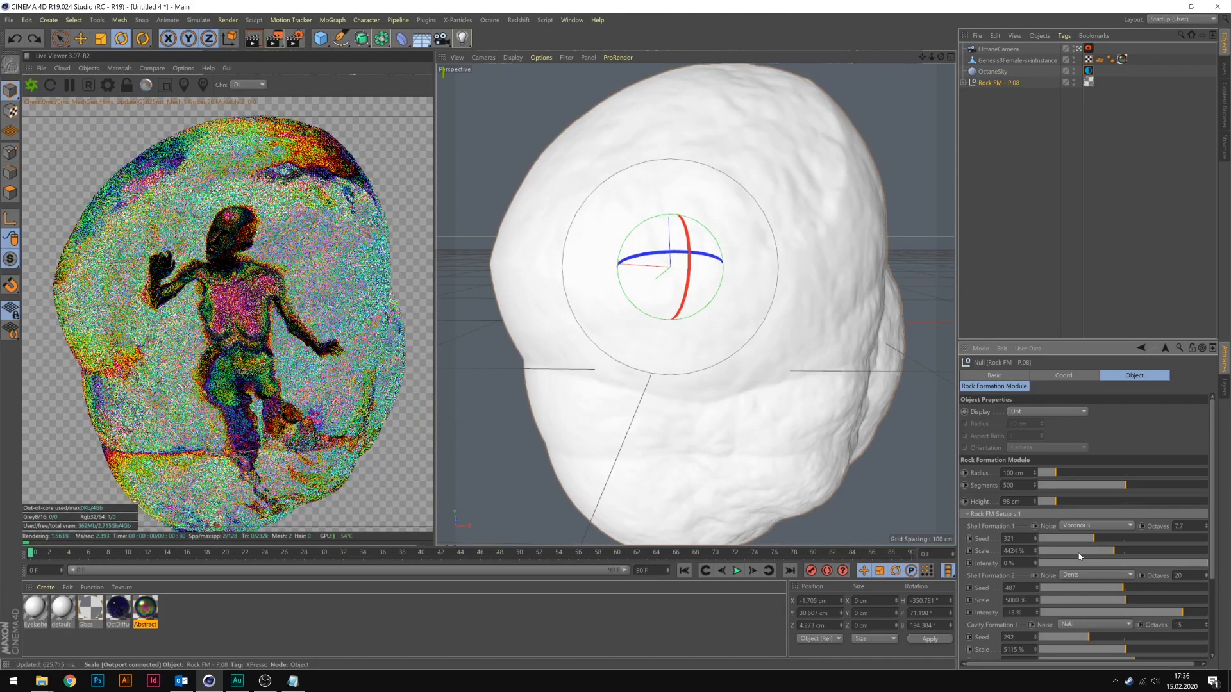
Set the rock's Shell Formation 1 scale to 6464% and its Shell Formation 2 scale to about 2176%.
left_click(1083, 552)
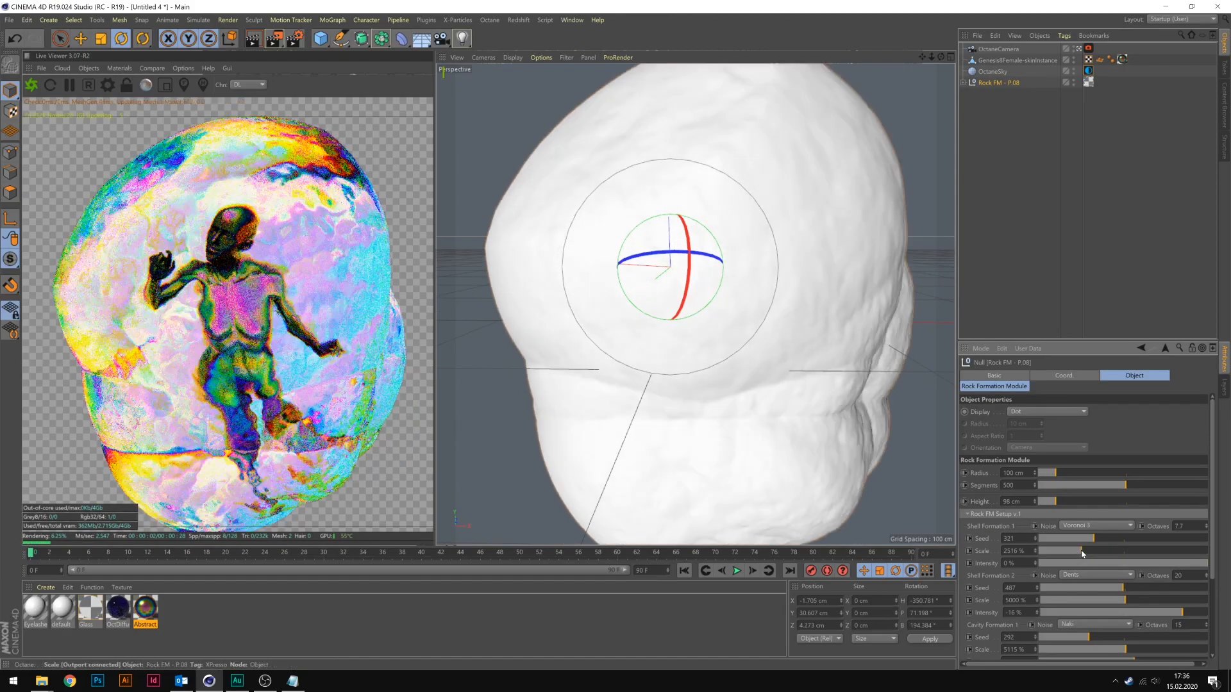
left_click(1149, 552)
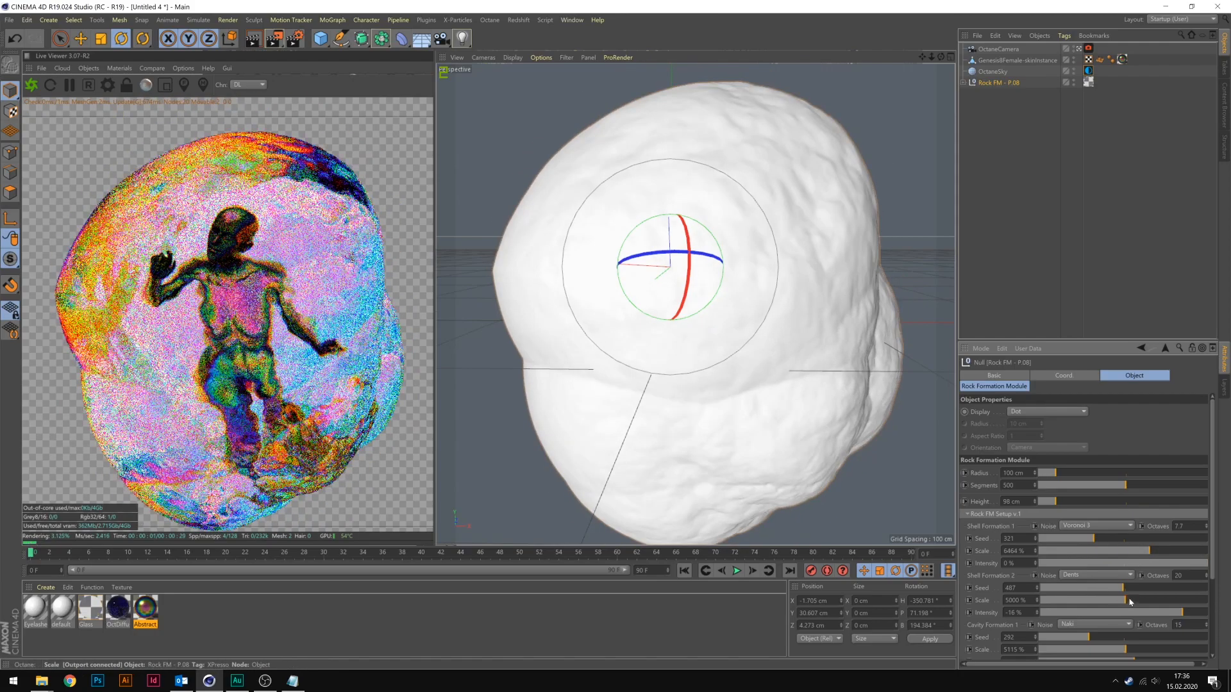
left_click(1113, 600)
left_click(1092, 600)
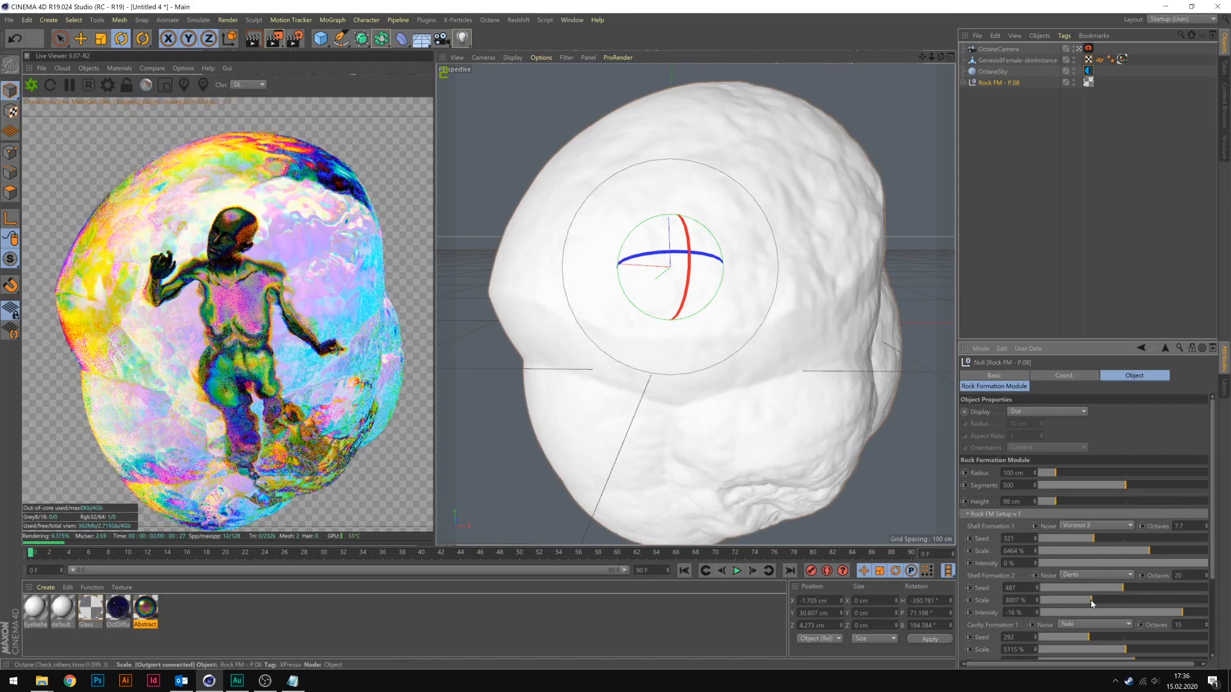
left_click(1078, 600)
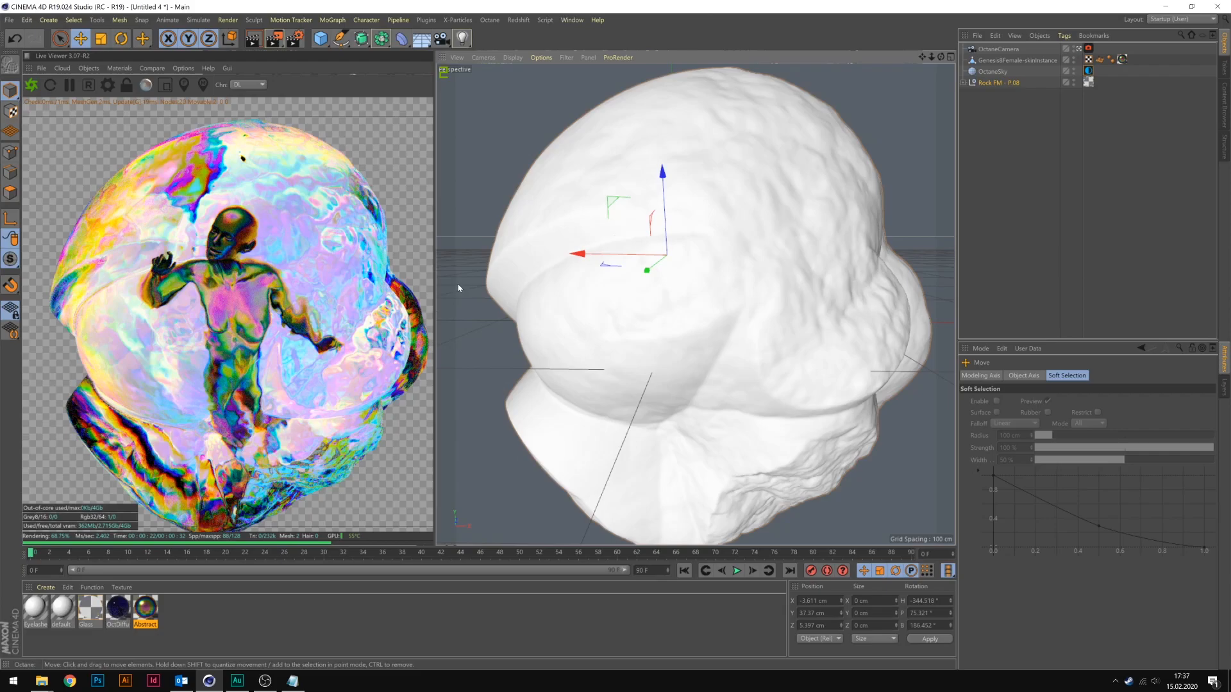
Open the preset file "chain by aslac.c4d" and delete the Spline object that the chain follows.
left_click(1223, 103)
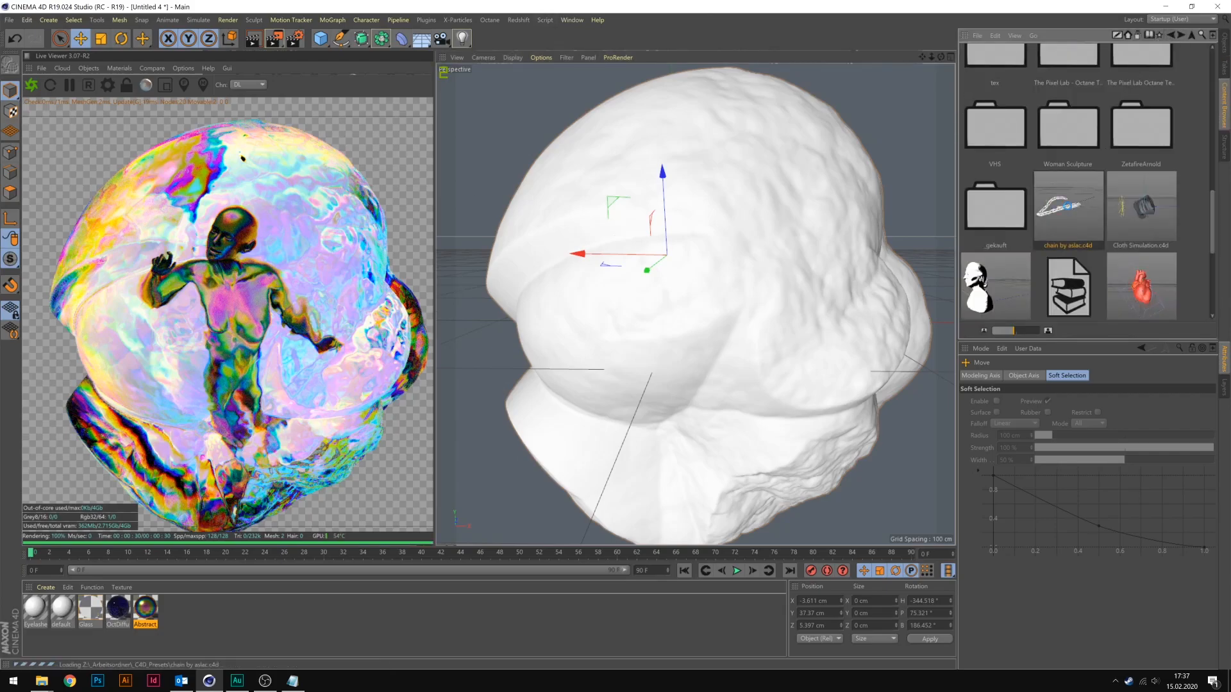
double_click(1068, 210)
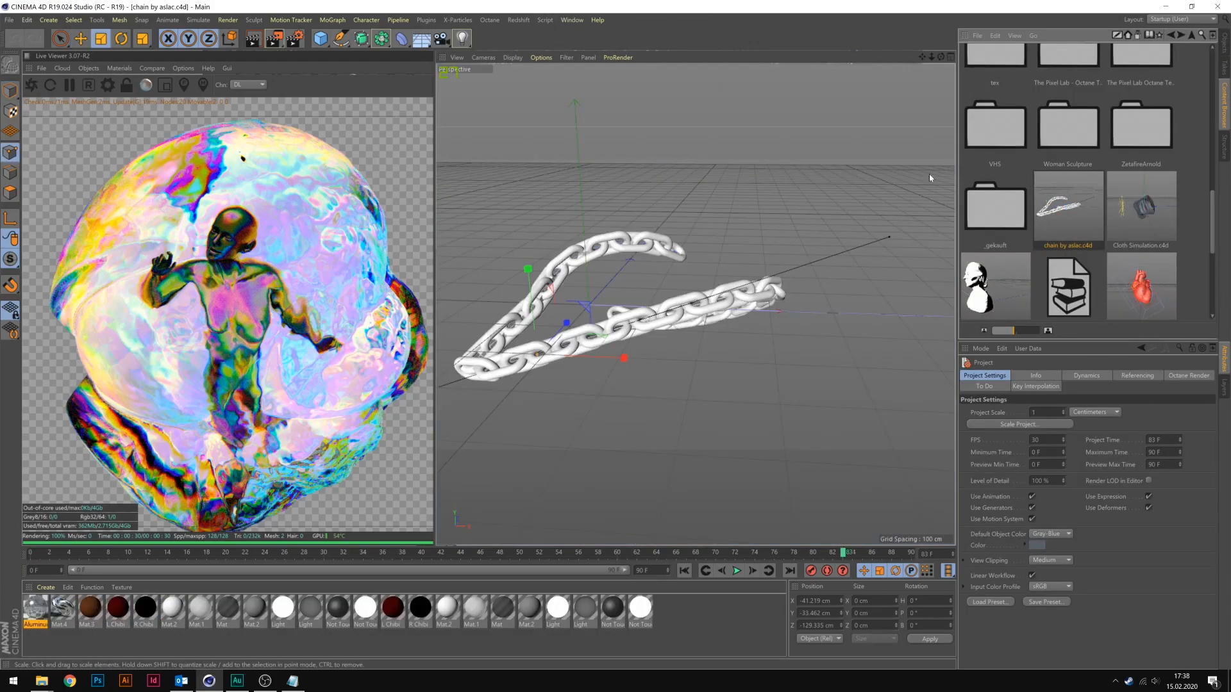
left_click(1223, 43)
left_click(986, 50)
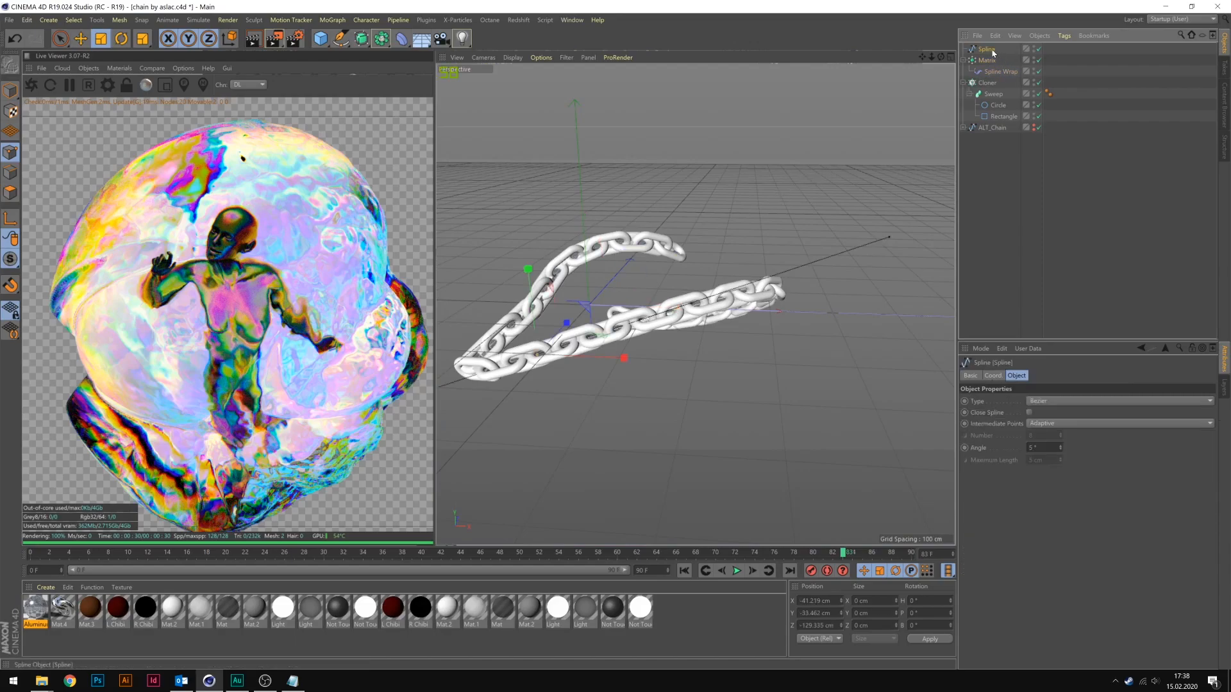
key("Delete")
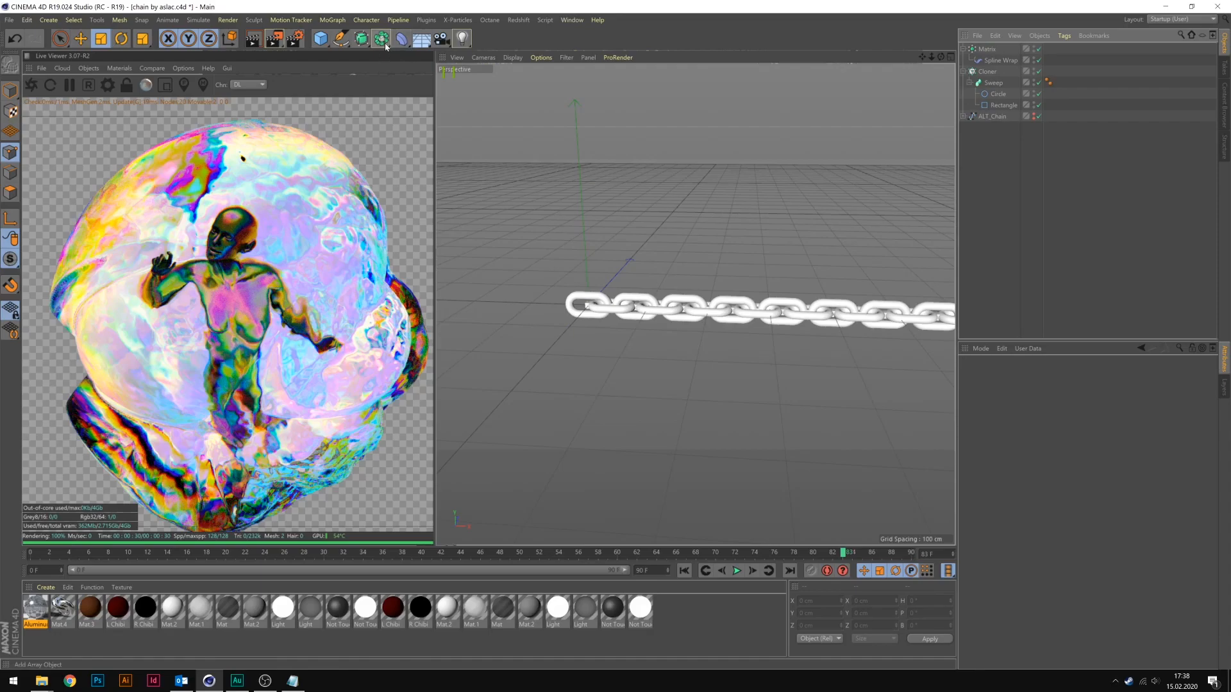
Add a circle spline and assign it as the path of the chain's Spline Wrap.
left_click(340, 38)
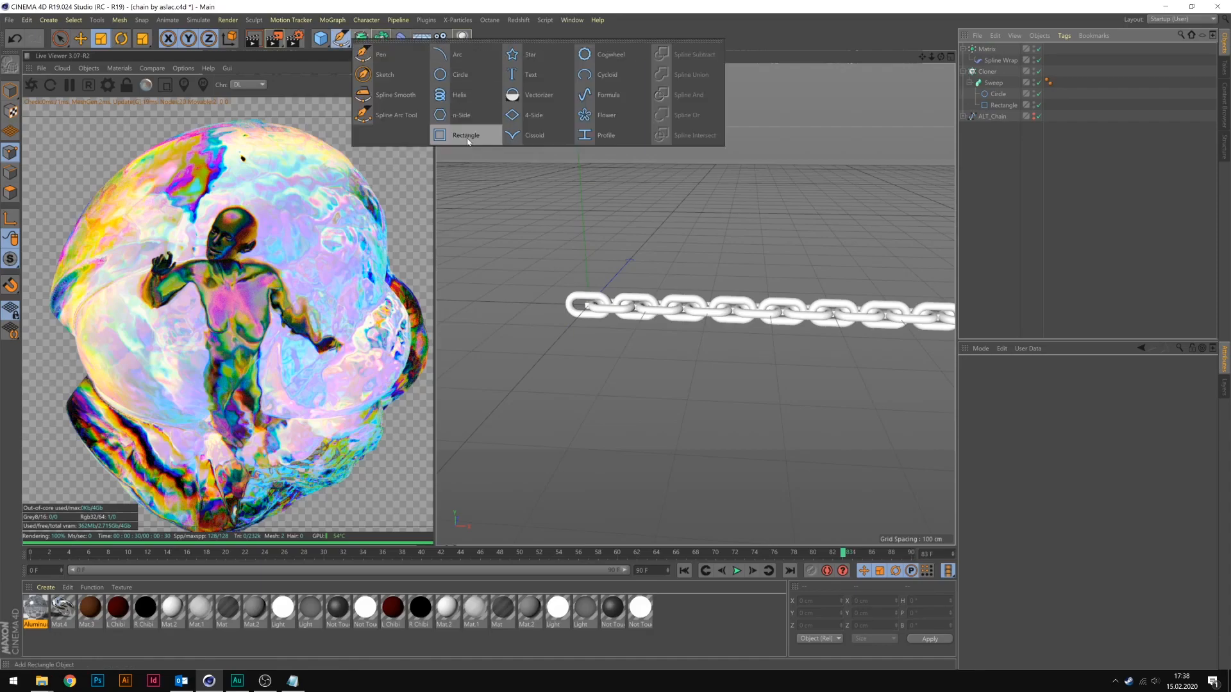
left_click(477, 86)
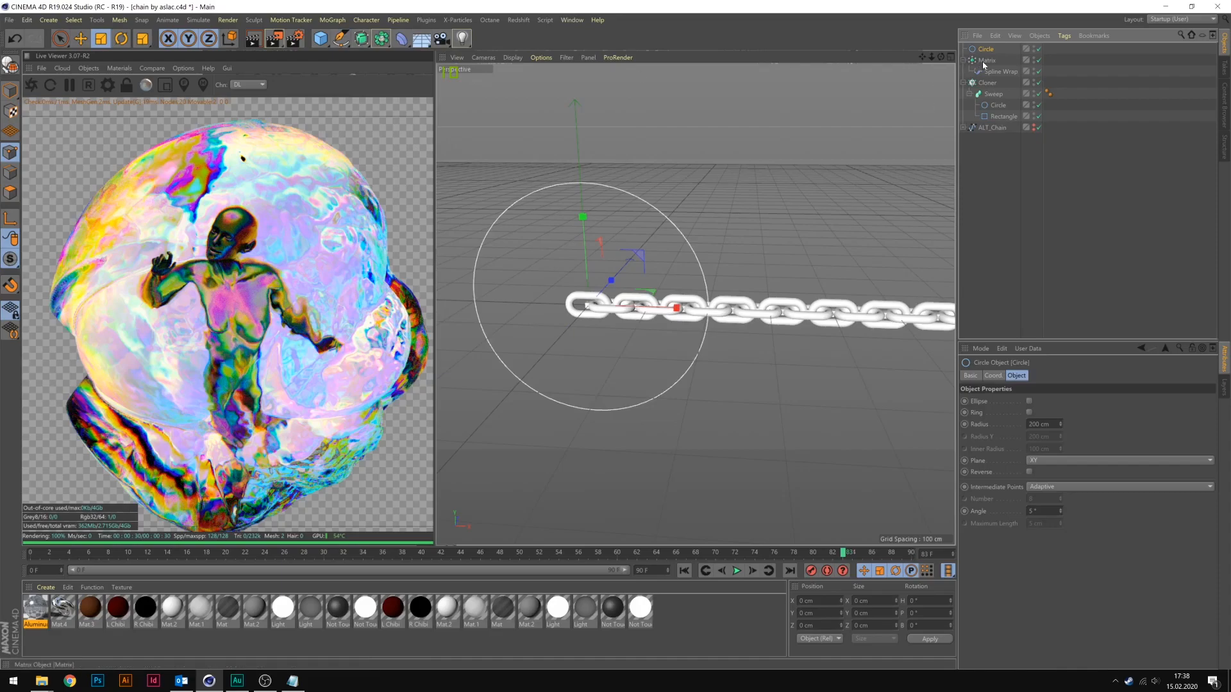
left_click(999, 72)
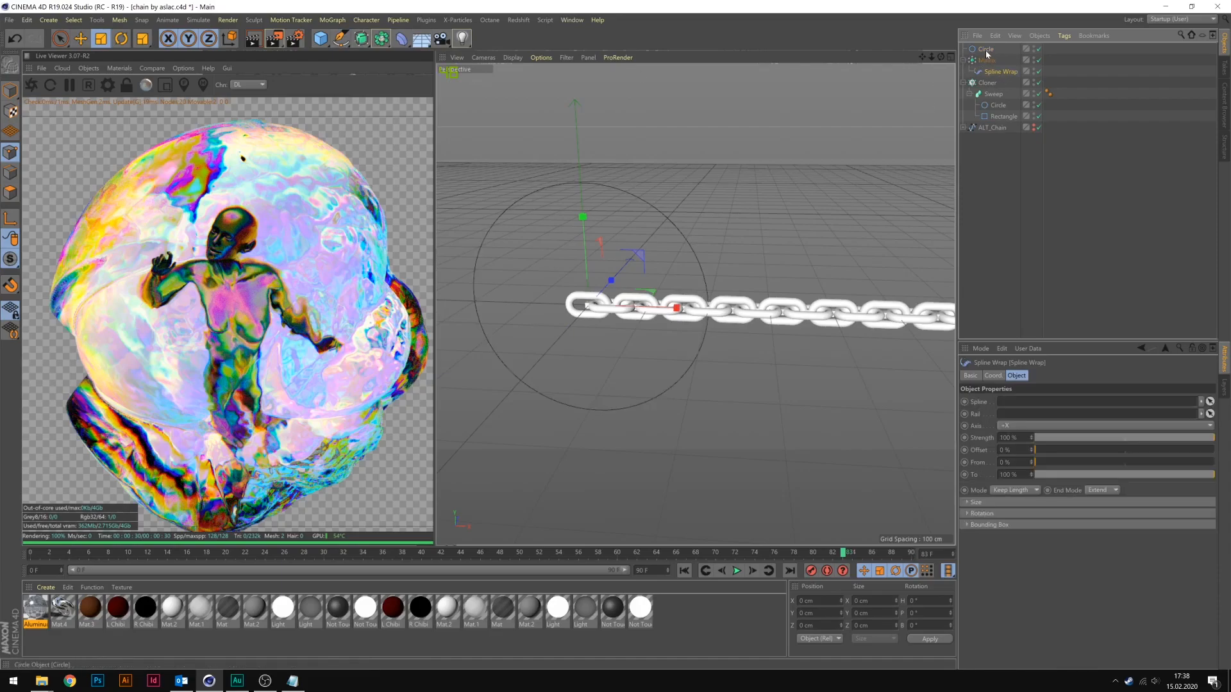
left_click_drag(987, 50, 1006, 402)
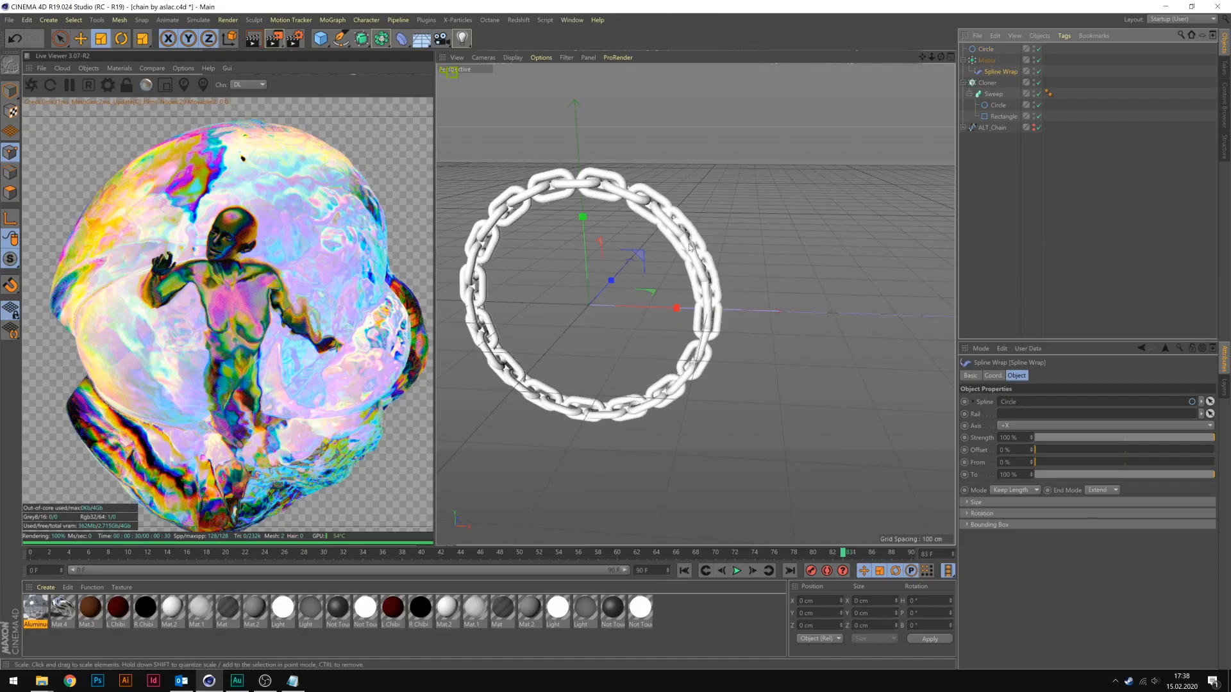
Close the chain ring evenly by setting the Matrix count to 32 and its X spacing to 39 cm.
left_click(683, 210)
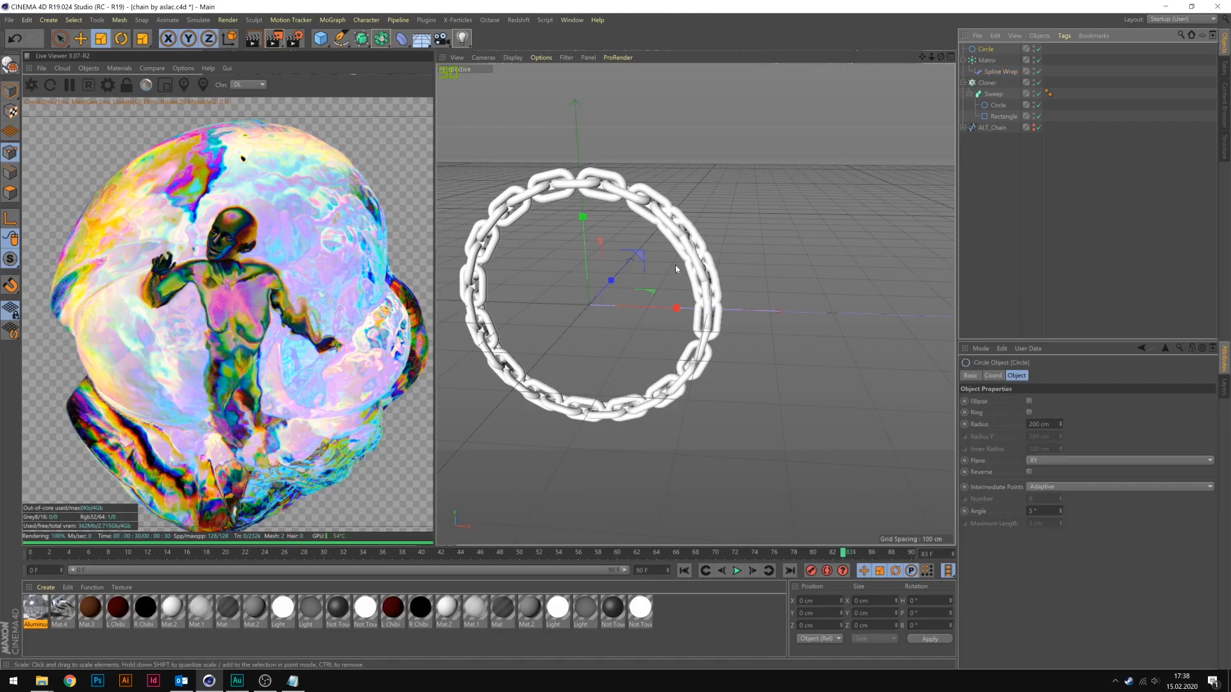
left_click(988, 60)
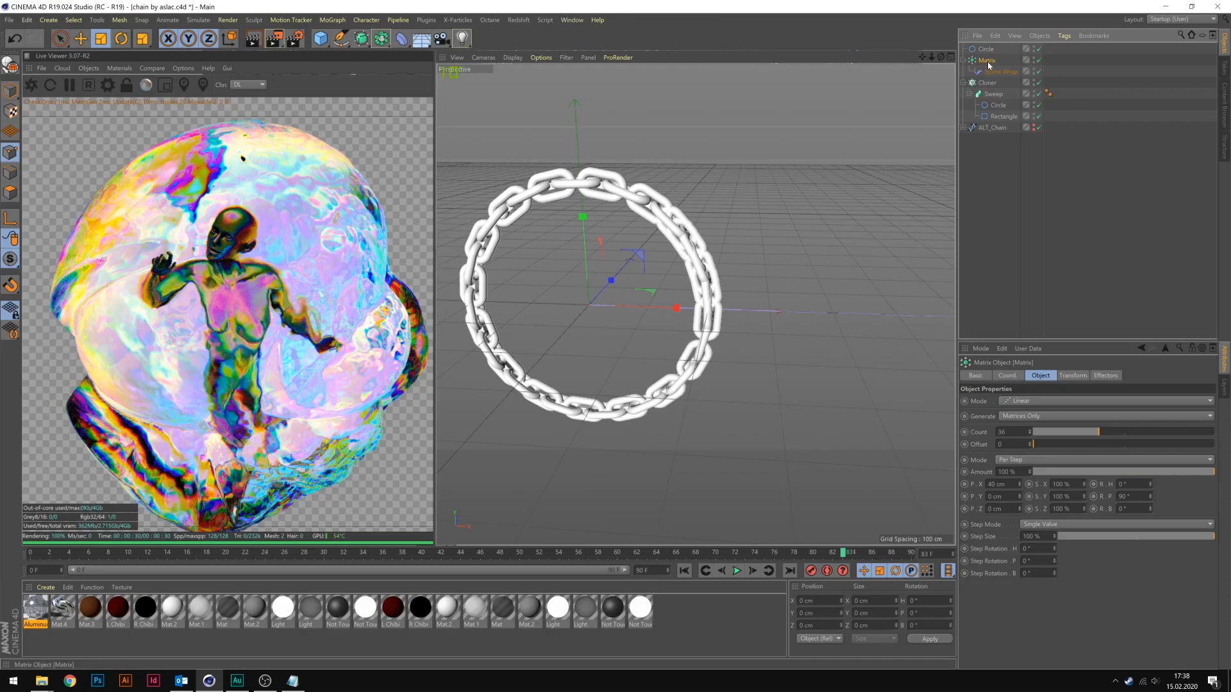
left_click_drag(1047, 433, 1062, 438)
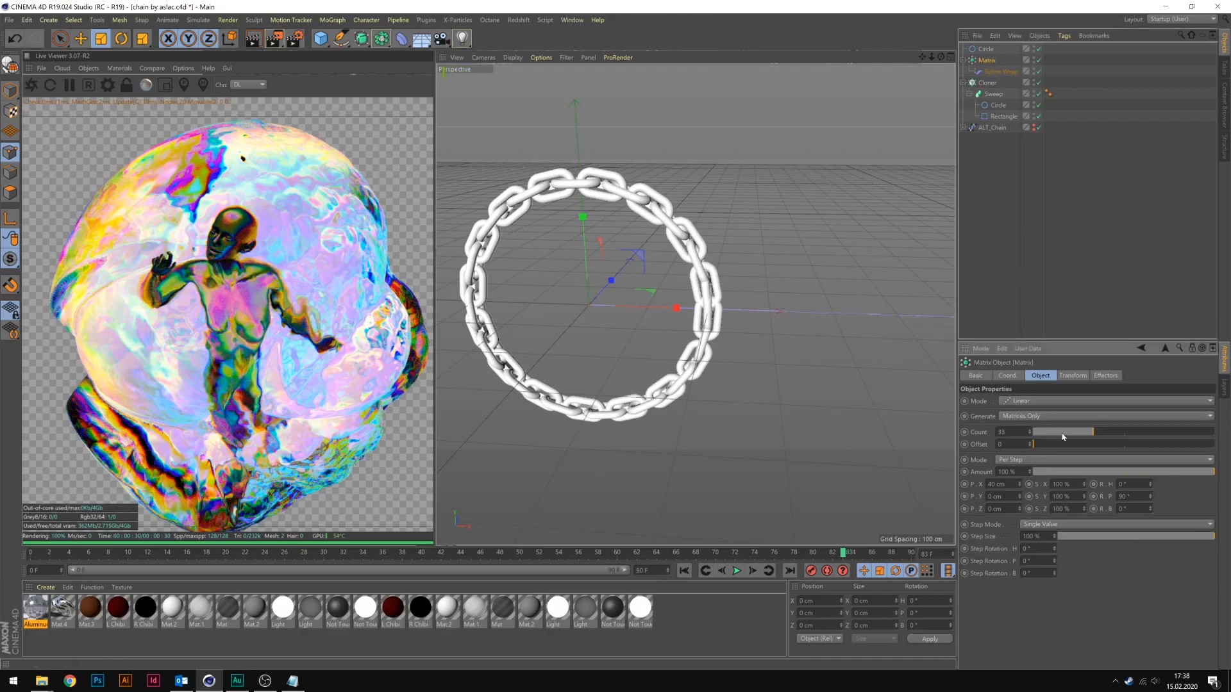
scroll(1062, 438, "down", 2)
scroll(1062, 437, "up", 1)
key("Return")
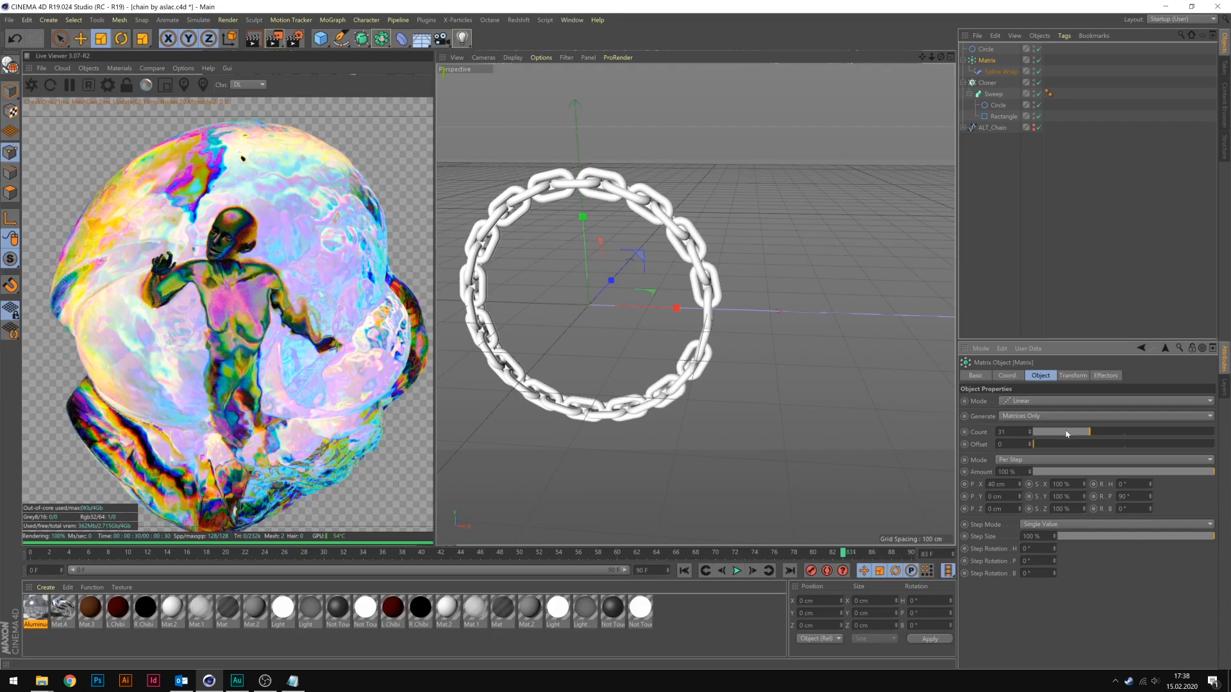
scroll(1066, 434, "up", 1)
left_click(1020, 487)
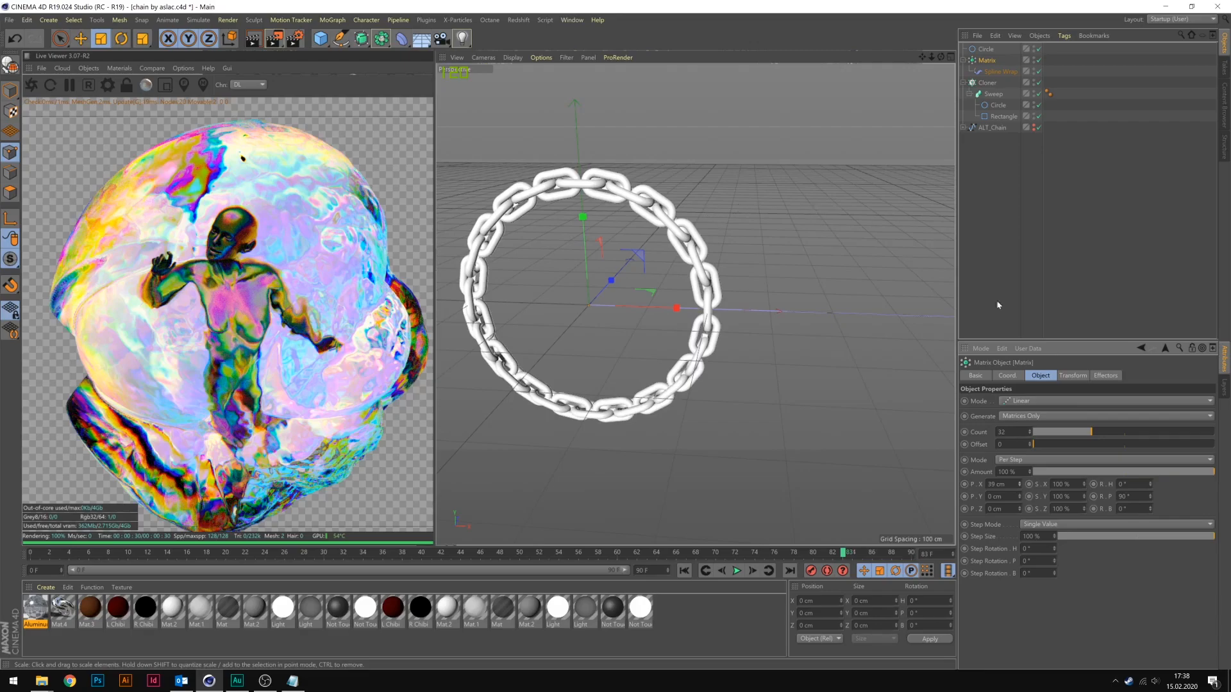
Thin the chain links by reducing the radius of the Sweep's circle profile to about 5.667 cm.
left_click(997, 105)
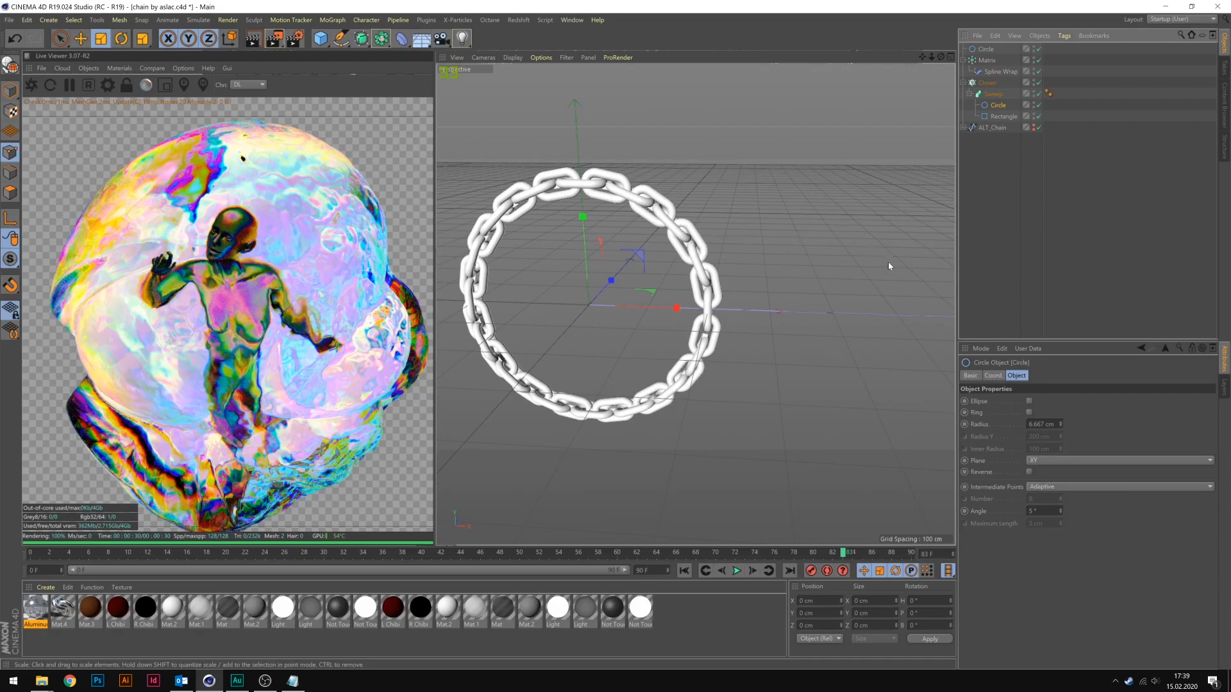
left_click(1061, 426)
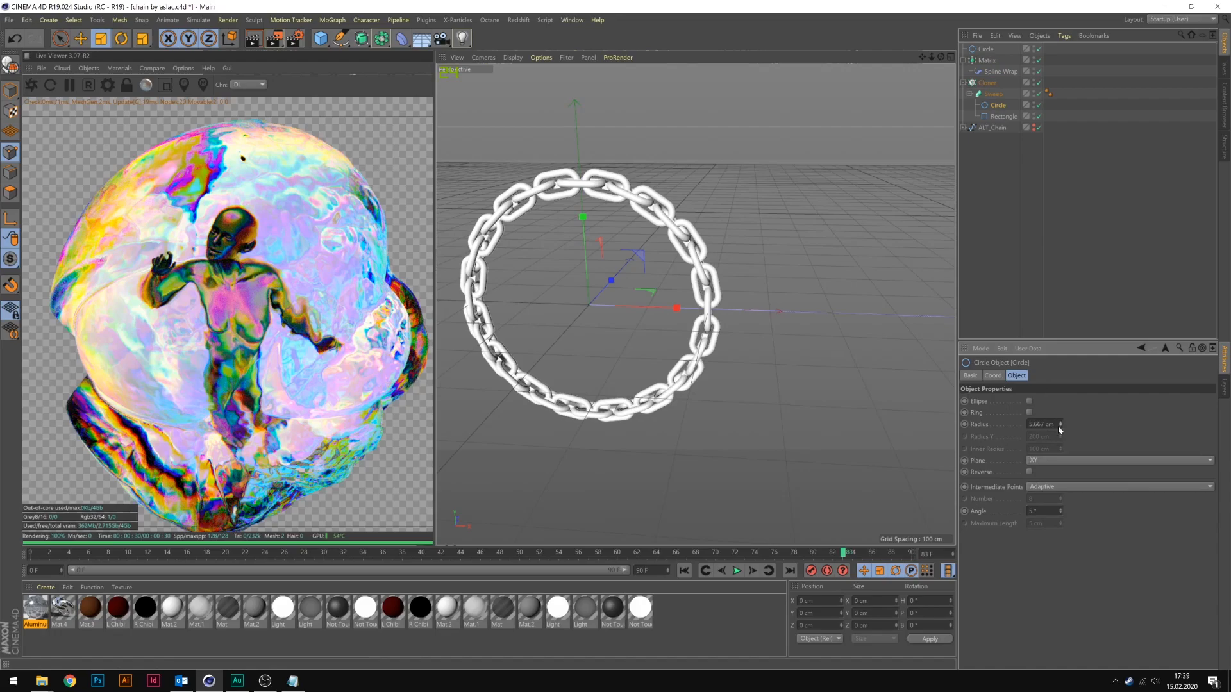
left_click(1060, 426)
left_click(1061, 423)
Select the circle, Matrix and Cloner hierarchies together and connect them with Connect Objects.
left_click(1001, 118)
left_click(987, 50, "shift")
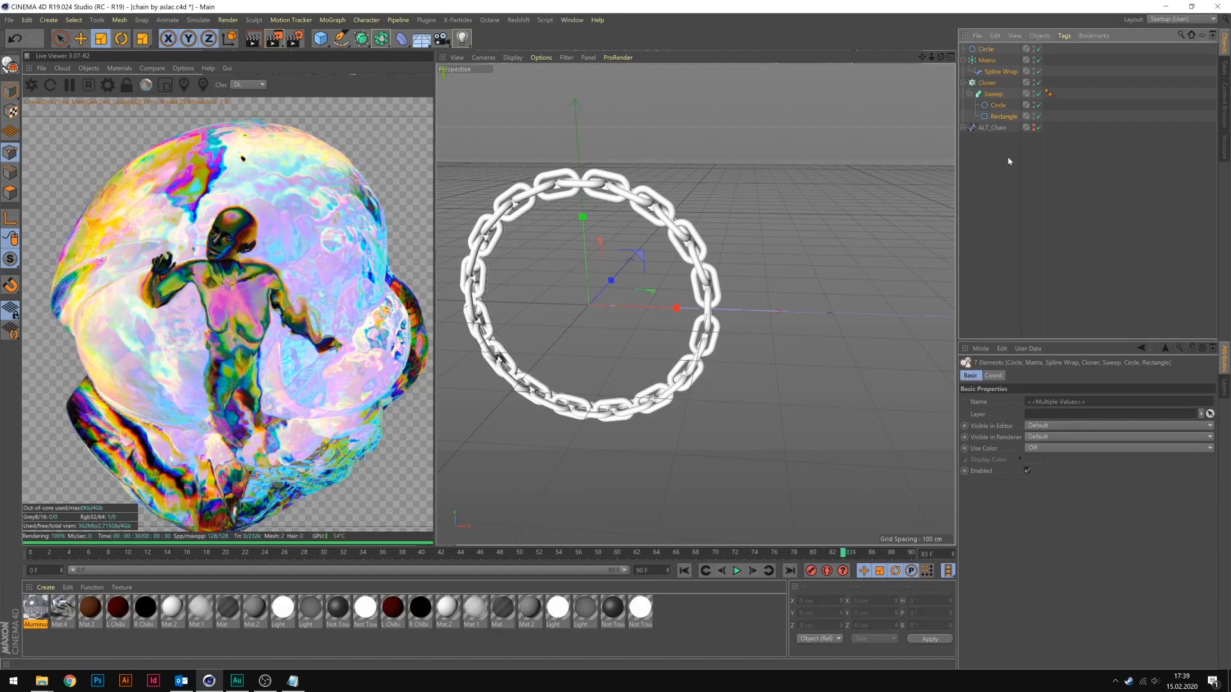
right_click(989, 84)
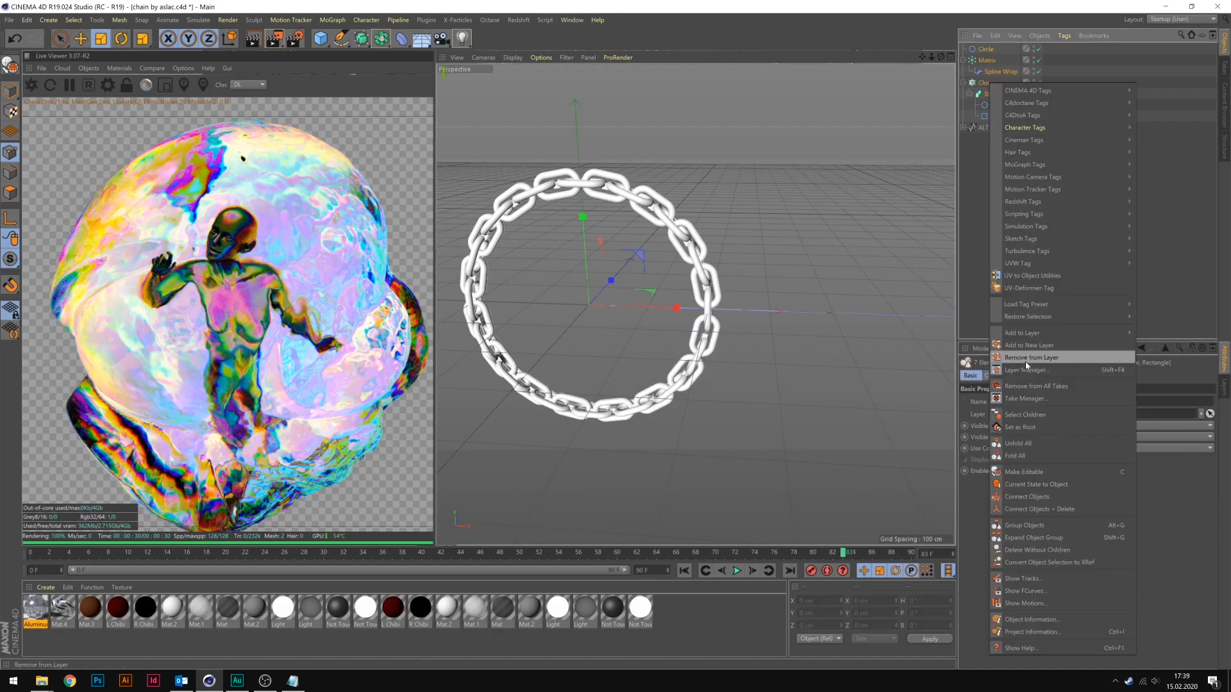
left_click(1077, 497)
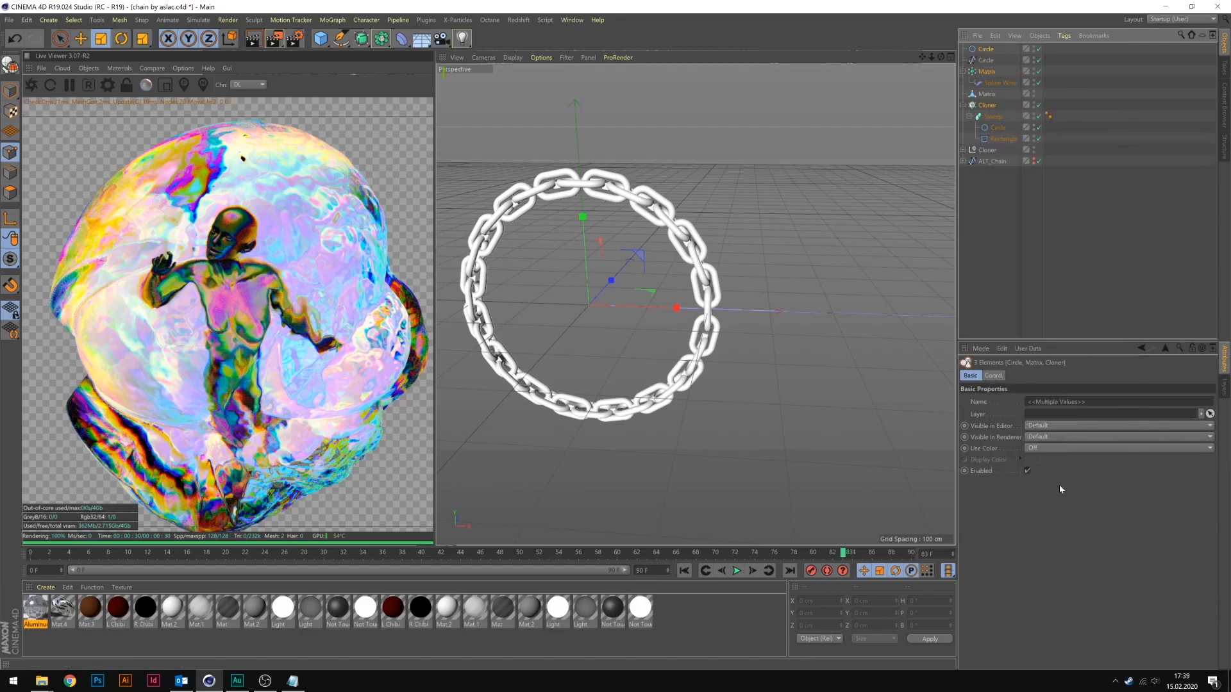
Copy the connected Cloner null holding the chain into the Untitled 4 rock scene.
left_click(990, 152)
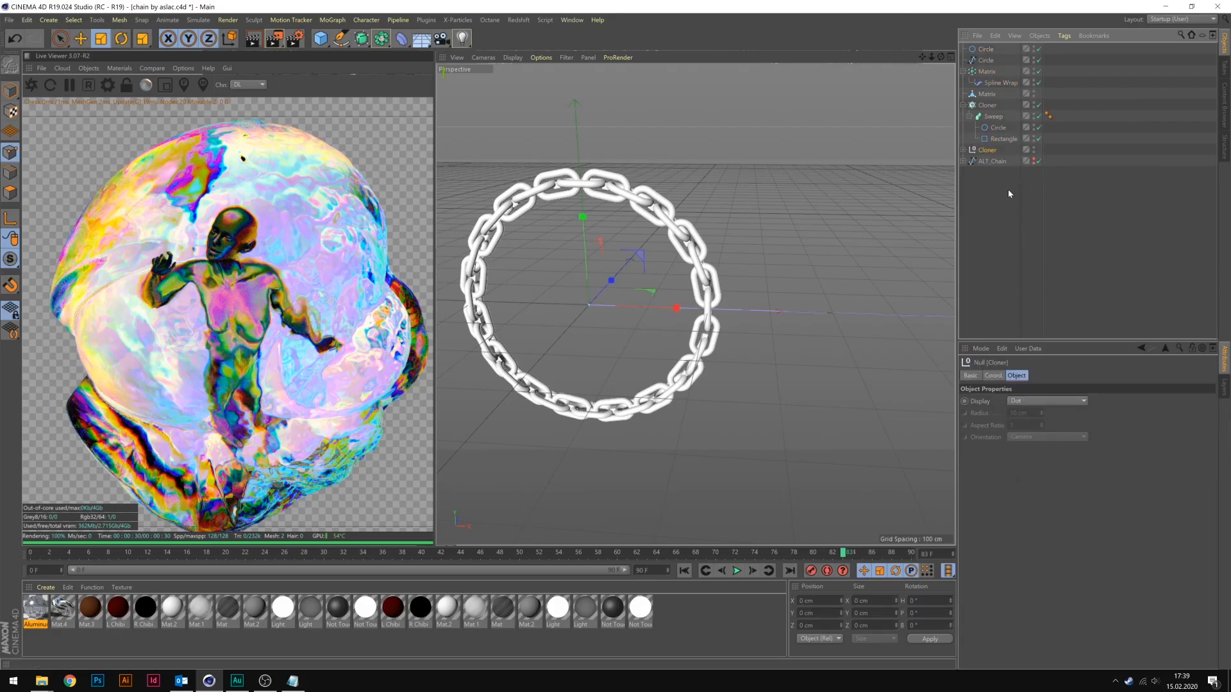
left_click(571, 20)
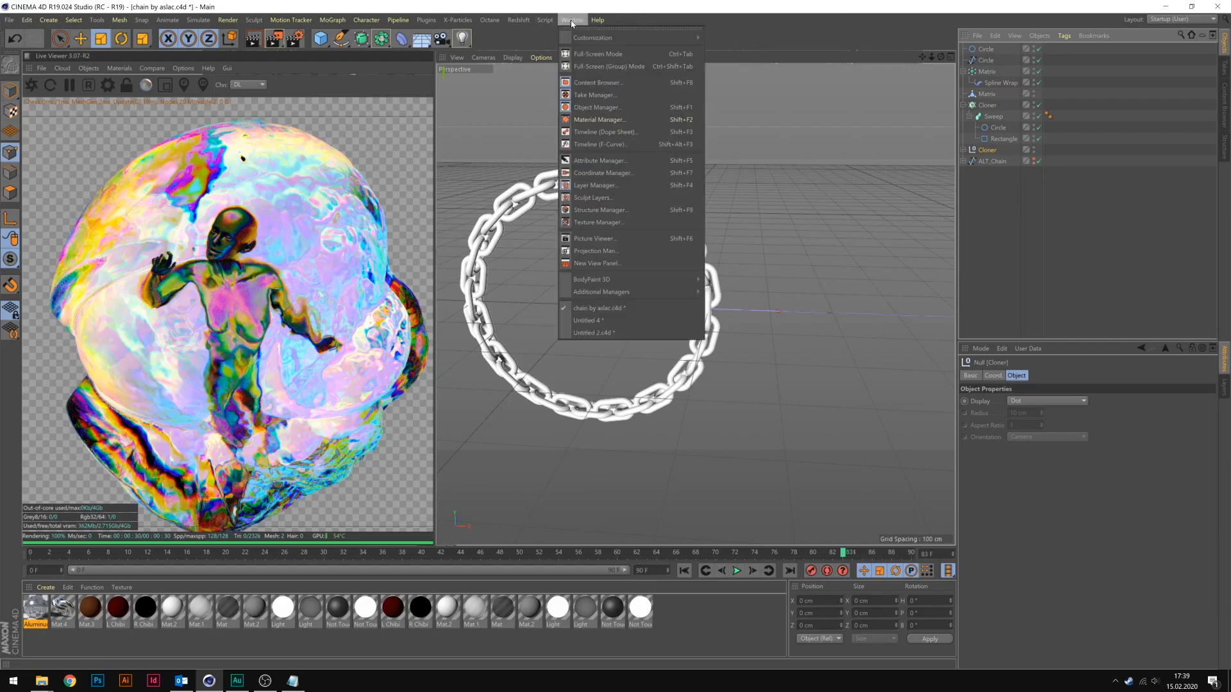
left_click(614, 321)
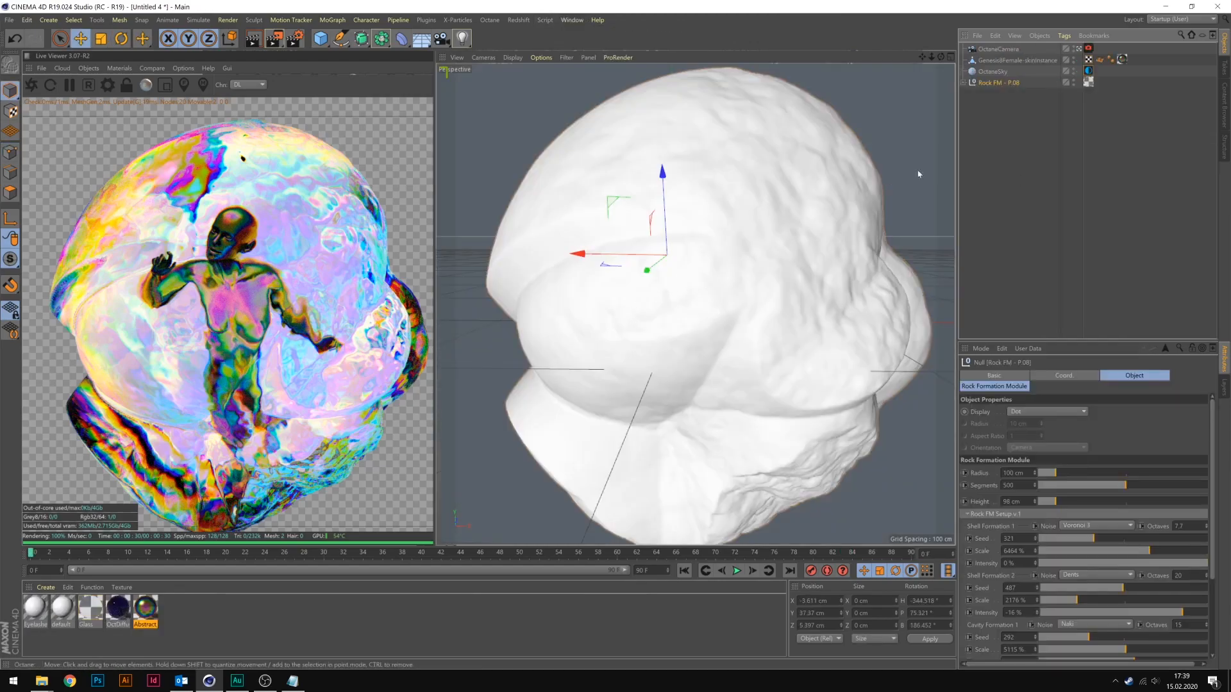
key("ctrl+v")
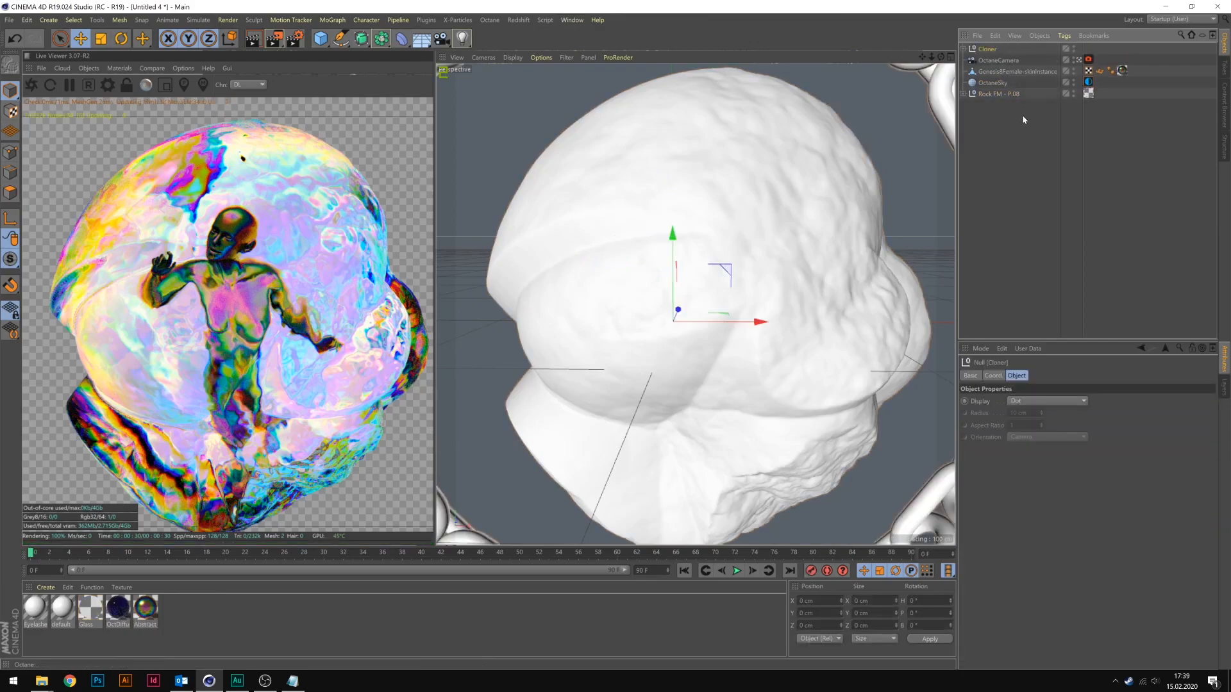
Scale the chain ring null uniformly to 0.5 while viewing the scene outside the Octane camera.
left_click(1077, 61)
left_click(1077, 61)
left_click_drag(714, 253, 577, 165, "alt")
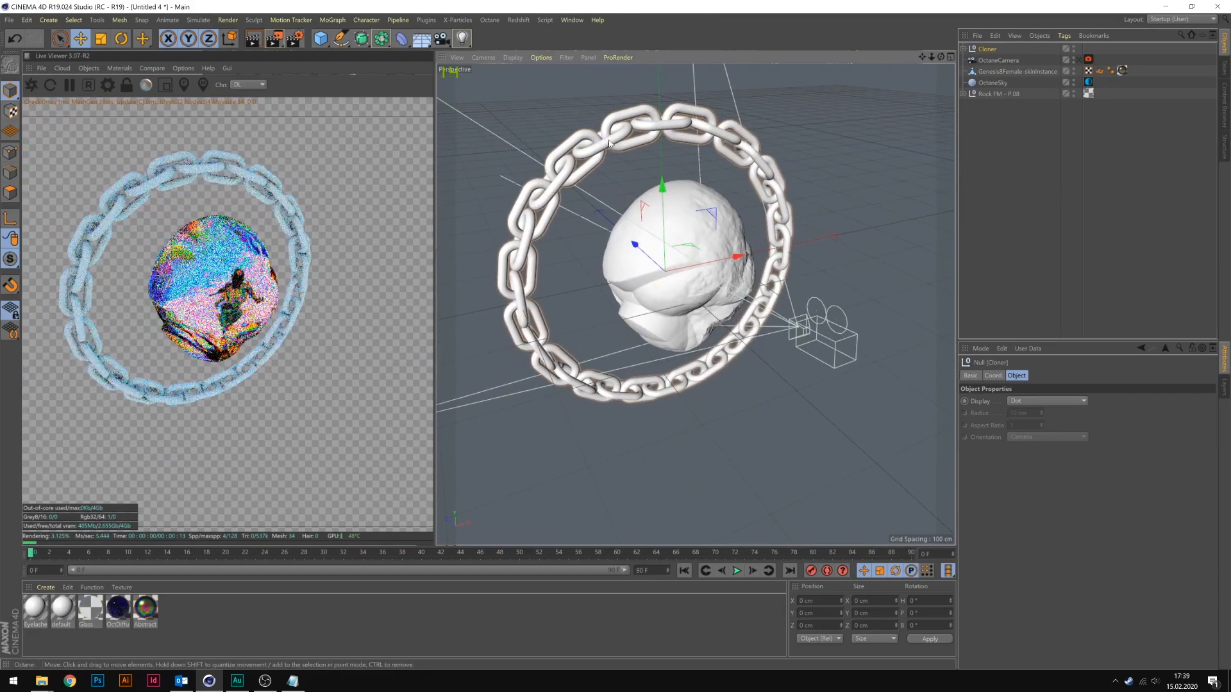
left_click(993, 376)
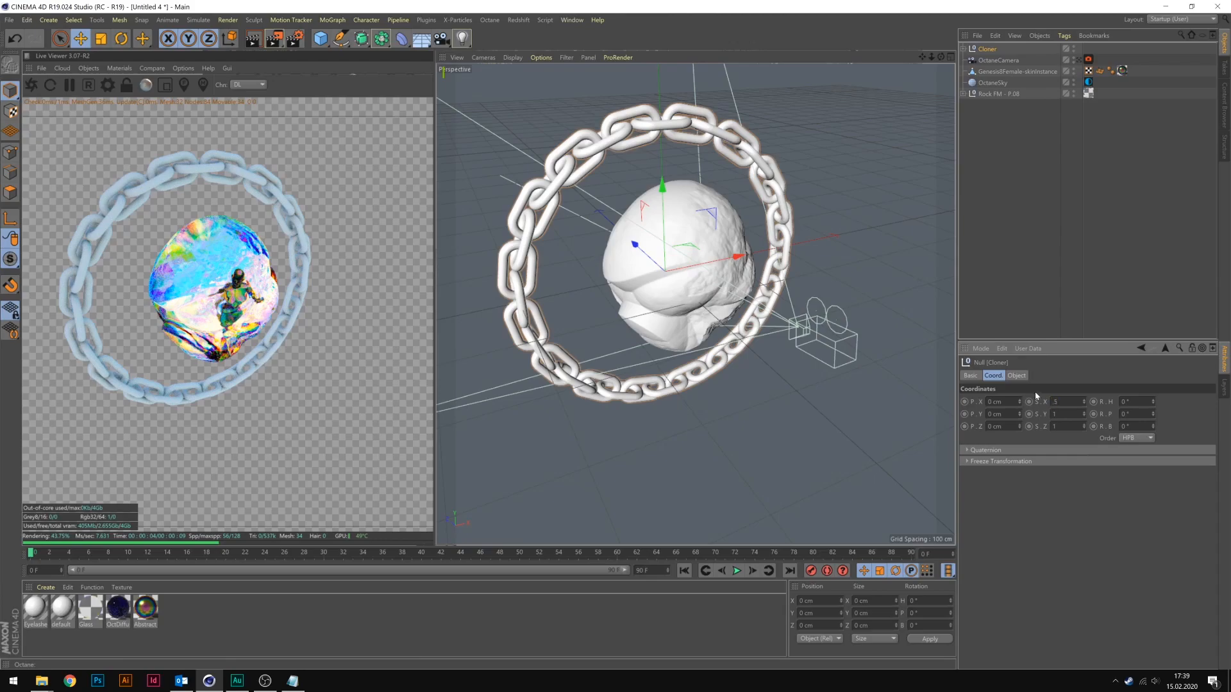
key("Tab")
type(".5")
key("Tab")
type(".5")
key("Return")
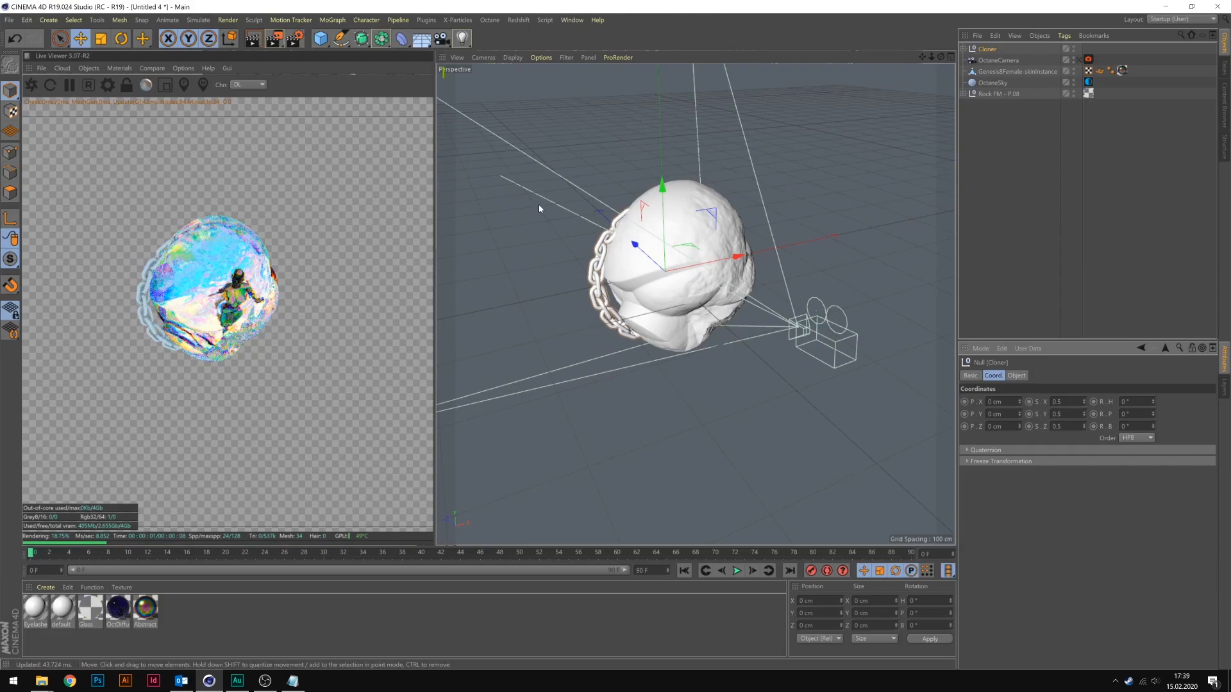
left_click(101, 38)
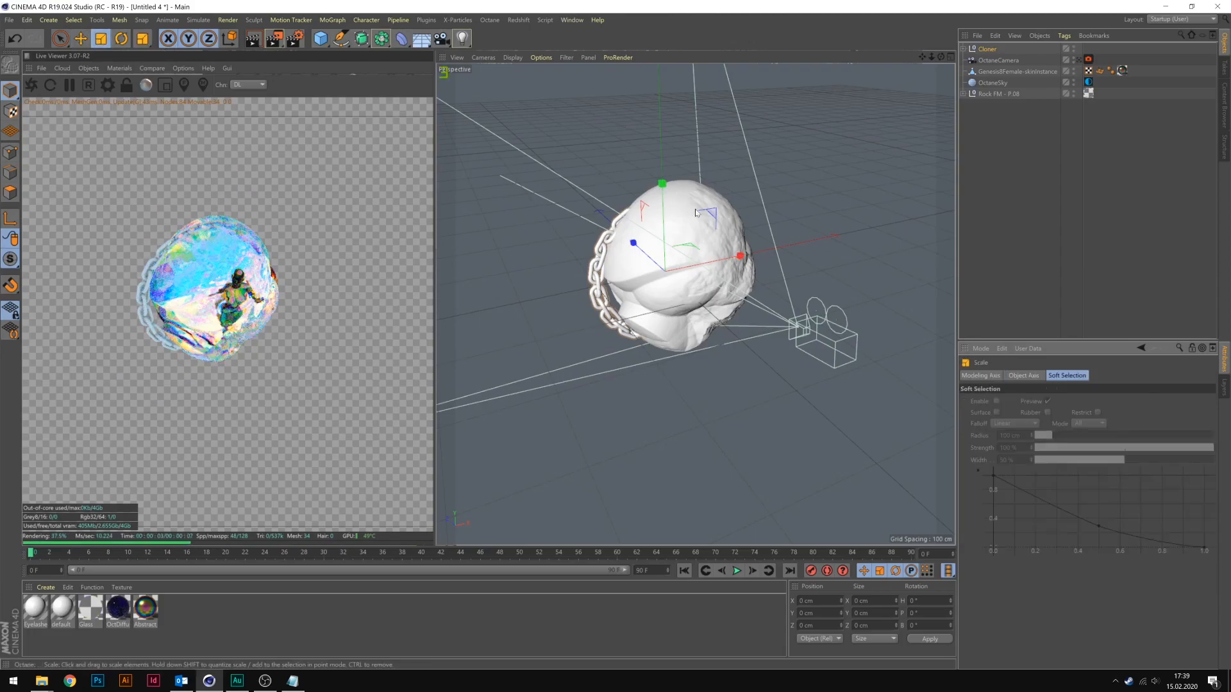
left_click_drag(780, 182, 763, 275)
key("ctrl+z")
Return to the Octane camera view and move the chain ring into the glass rock.
left_click(995, 49)
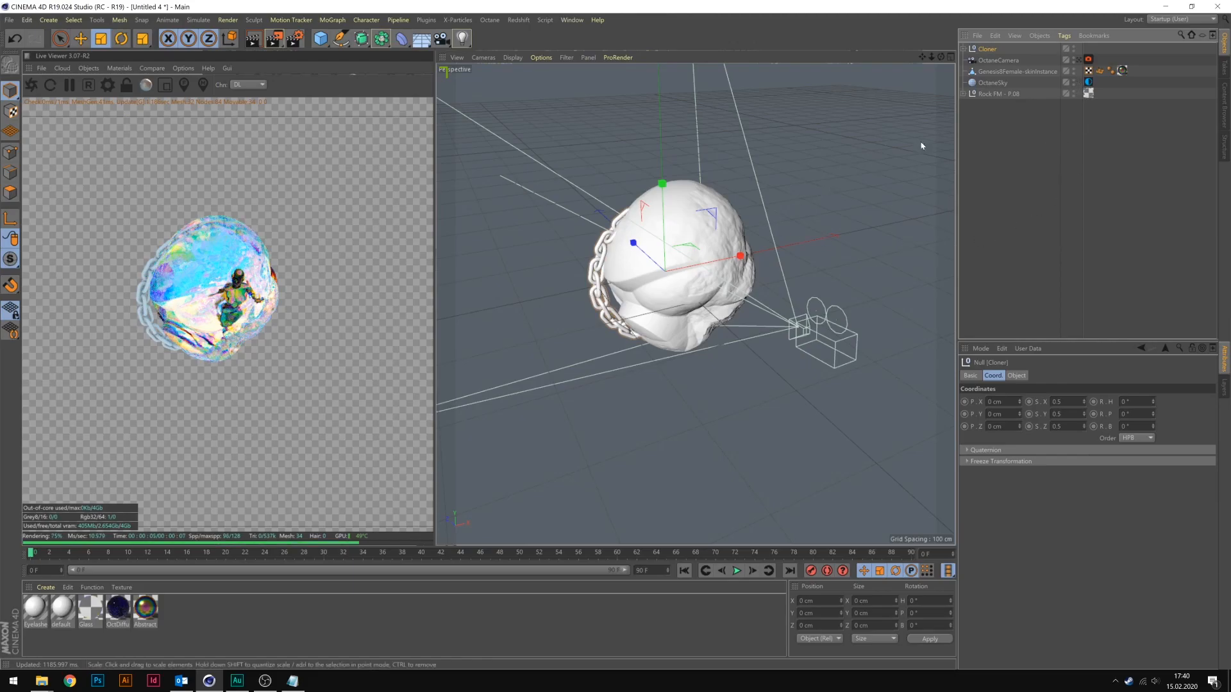
left_click(1079, 60)
key("e")
left_click_drag(678, 308, 671, 325)
left_click_drag(752, 337, 792, 317)
Reduce the chain ring's scale to 0.3.
left_click(987, 50)
left_click(1064, 402)
key("BackSpace")
type("3")
key("Return")
Rotate and reposition the chain ring so it tilts around the female figure inside the rock.
left_click(121, 38)
left_click(81, 39)
left_click_drag(700, 301, 718, 350)
left_click(987, 50)
left_click(121, 38)
left_click(81, 39)
left_click_drag(732, 315, 745, 282)
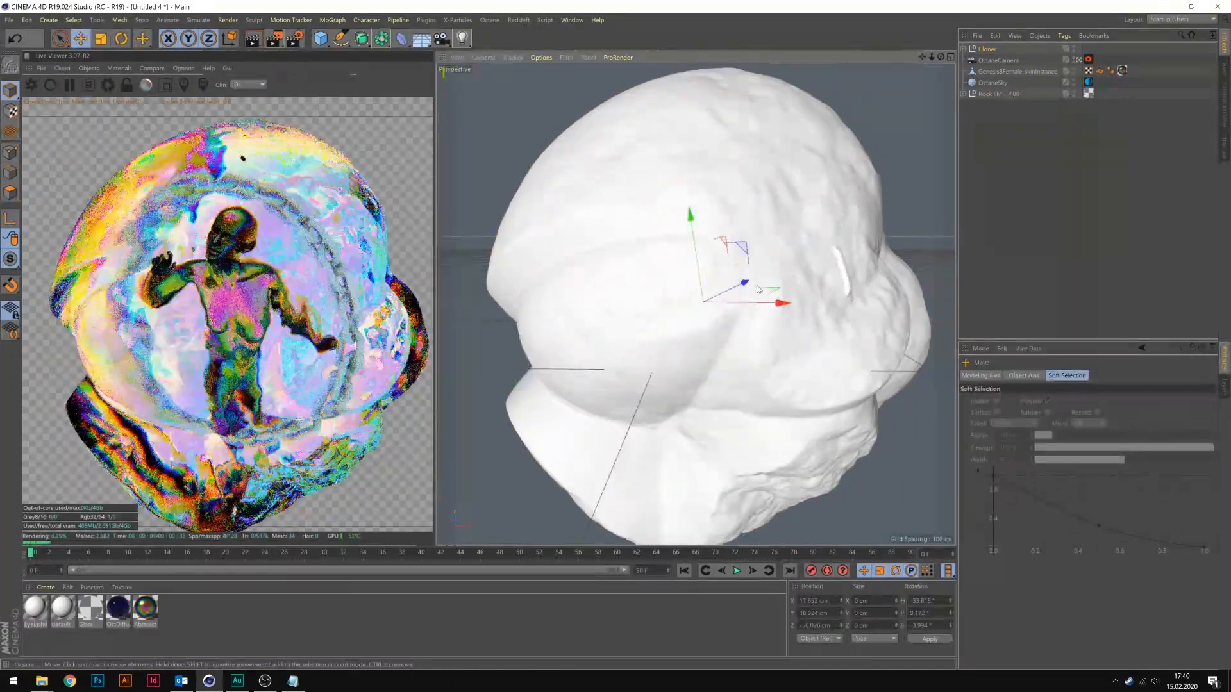
Enlarge the chain ring to scale 0.35 and place it at about X 22.8, Y 22, Z -31.3 cm, adjusting its tilt.
left_click(987, 50)
left_click_drag(1087, 414, 1087, 404)
left_click_drag(744, 283, 744, 314)
left_click(121, 39)
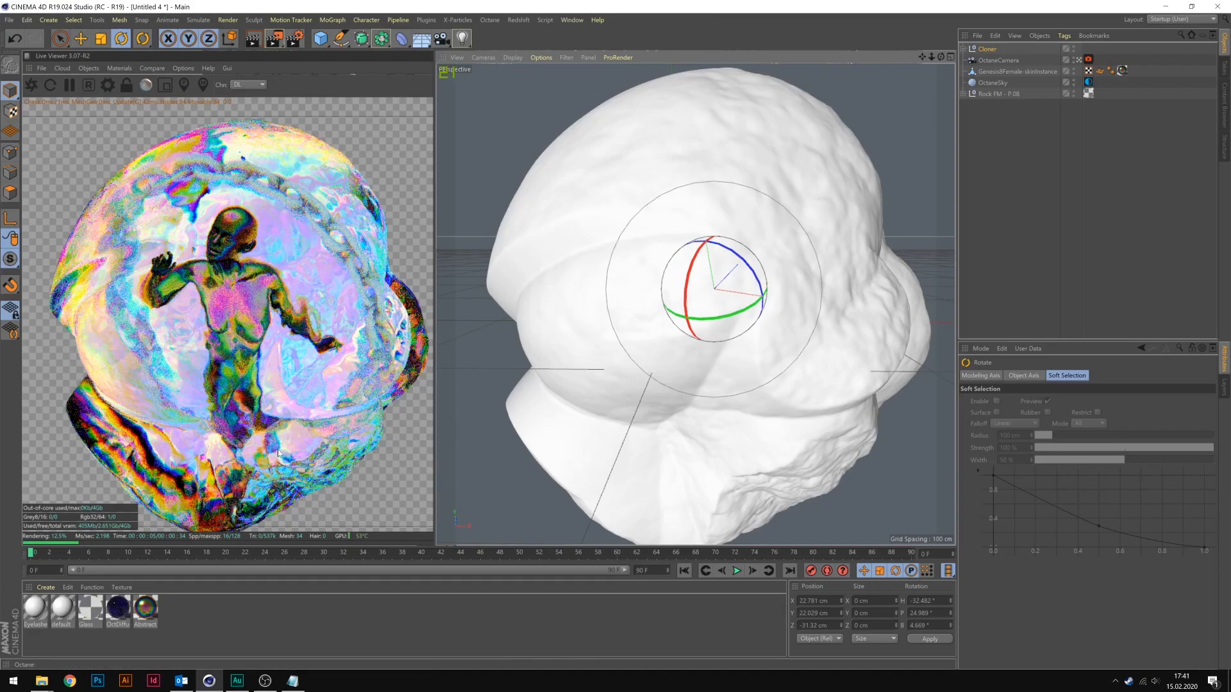
Apply the OctDiffuse material to the chain ring and rotate the ring to about H -23.3°, P 12.5°, B -0.5°.
left_click_drag(119, 617, 979, 166)
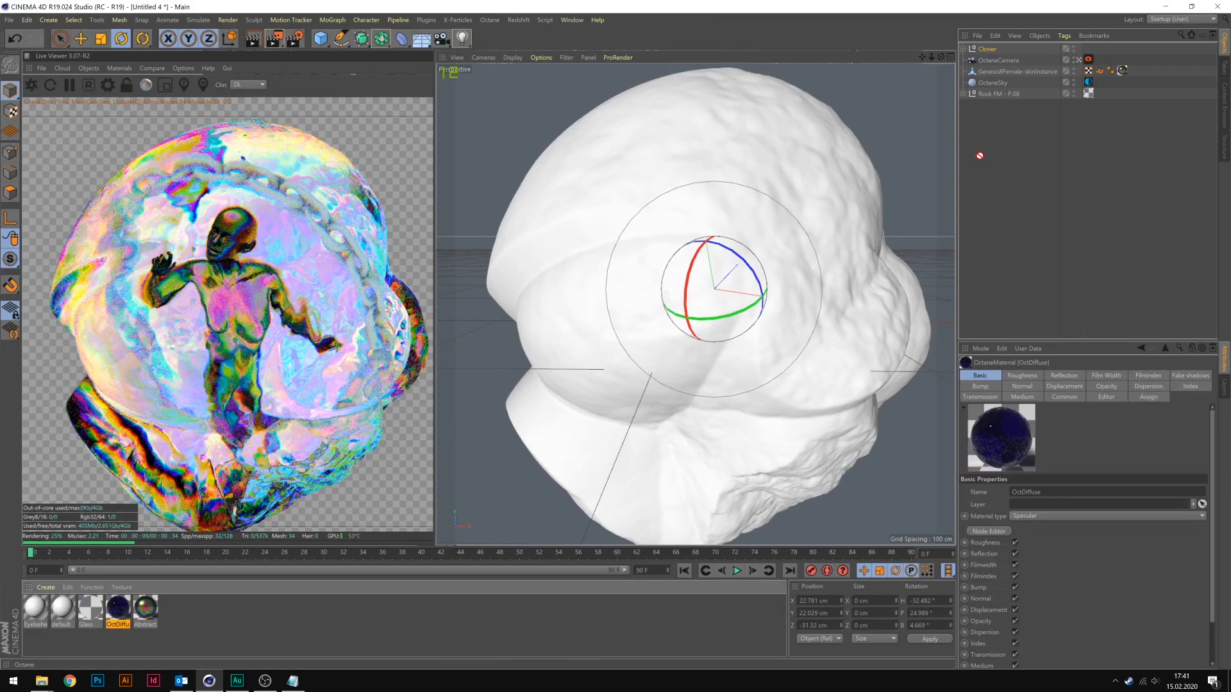
left_click_drag(985, 52, 986, 50)
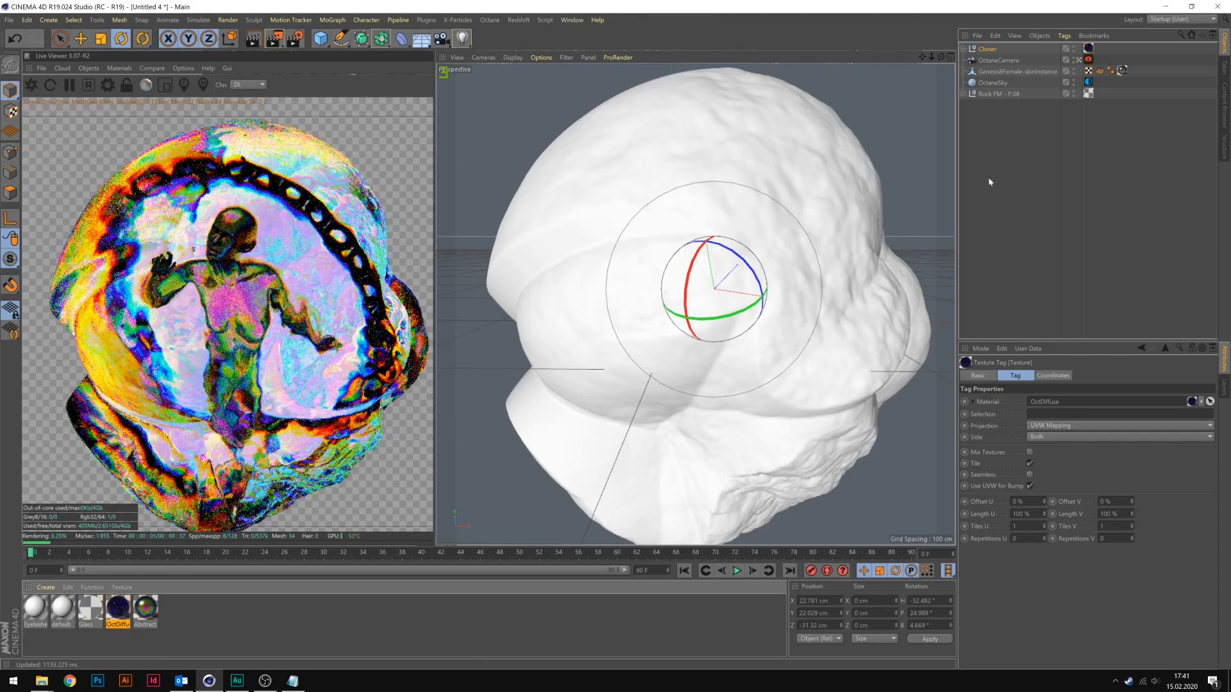
left_click_drag(707, 289, 725, 264)
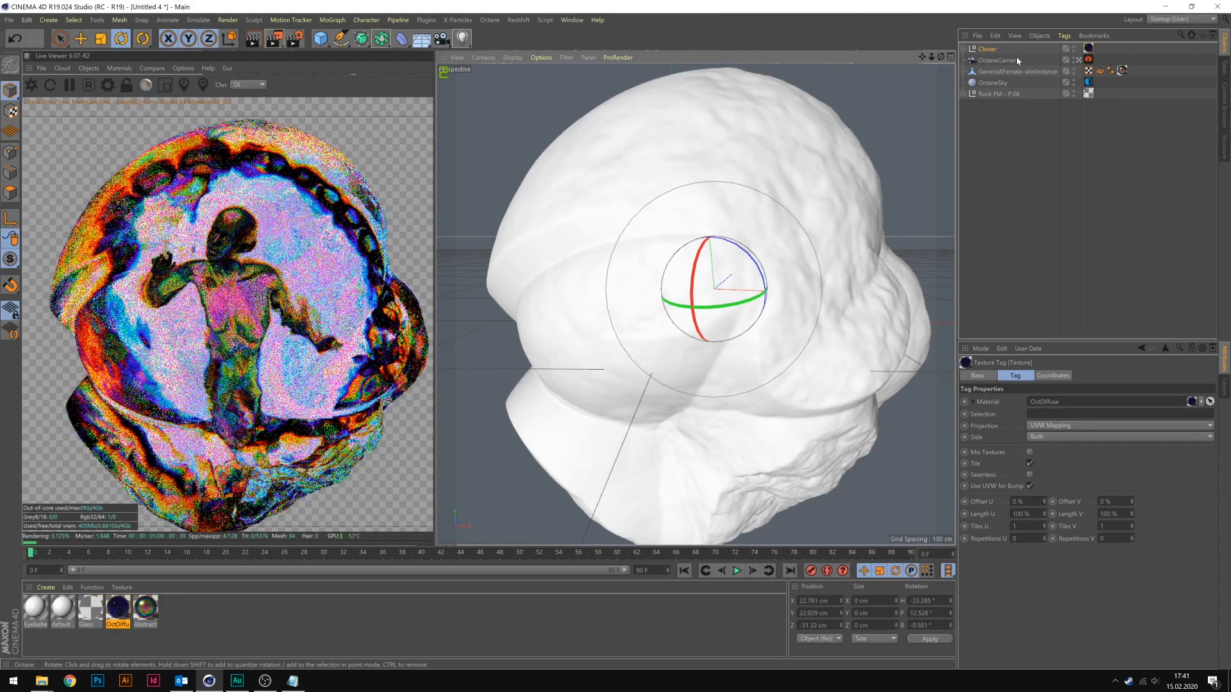
Remove the OctDiffuse material from the chain ring to compare the render and put it back.
key("Delete")
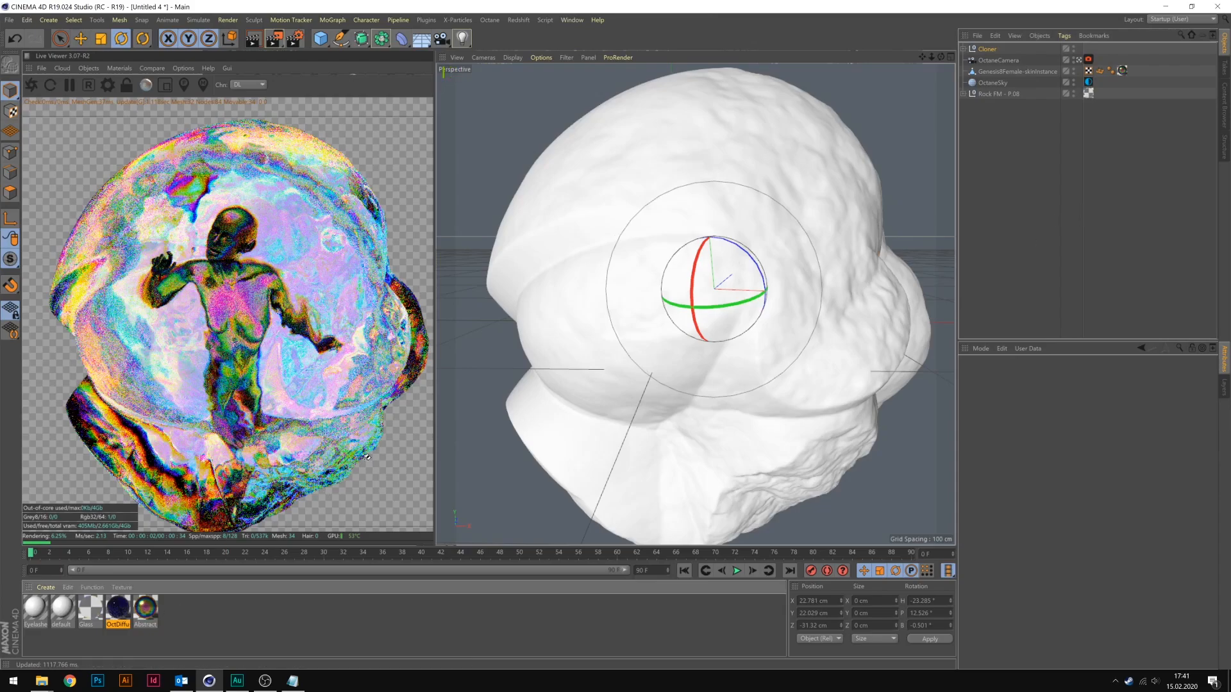
left_click_drag(1067, 57, 1012, 52)
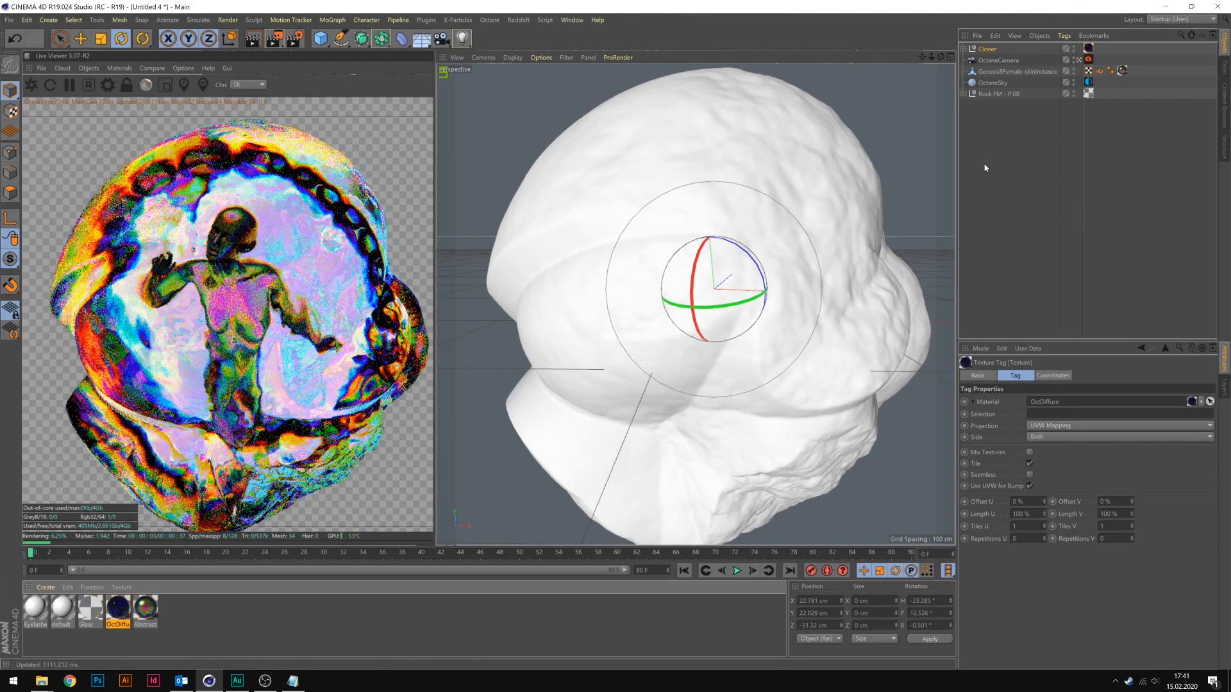
Duplicate the chain ring and give the copy a different angle and position inside the rock.
left_click(987, 48)
key("ctrl+c")
key("ctrl+v")
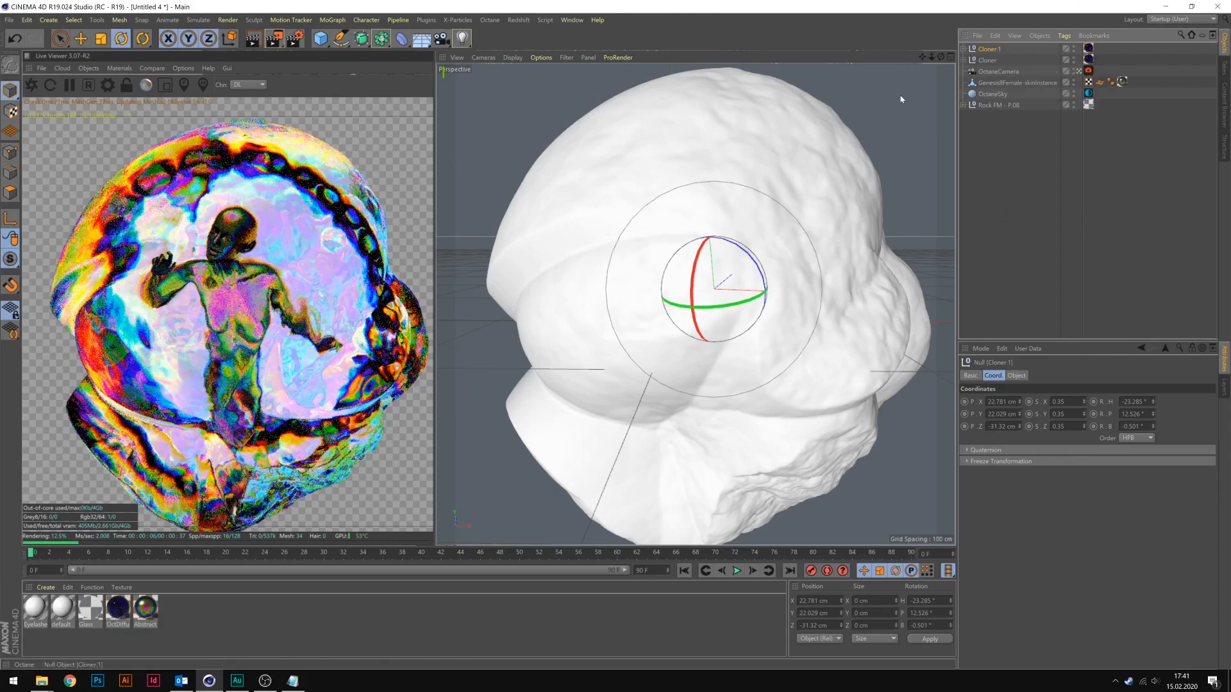
mouse_move(575, 230)
left_mouse_down()
mouse_move(787, 222)
mouse_move(748, 284)
left_mouse_up()
left_click(84, 41)
left_click_drag(682, 343, 677, 347)
Set the second chain ring's scale to 0.45 on all axes.
left_click(989, 49)
left_click_drag(1057, 402, 1083, 412)
type("45")
key("Tab")
type("0.45")
key("Tab")
type("0.45")
Rotate the second chain ring and move it to about X 8, Y 3.9, Z 31.6 cm.
left_click(121, 39)
left_click(81, 39)
mouse_move(737, 334)
left_mouse_down()
mouse_move(706, 273)
mouse_move(722, 316)
left_mouse_up()
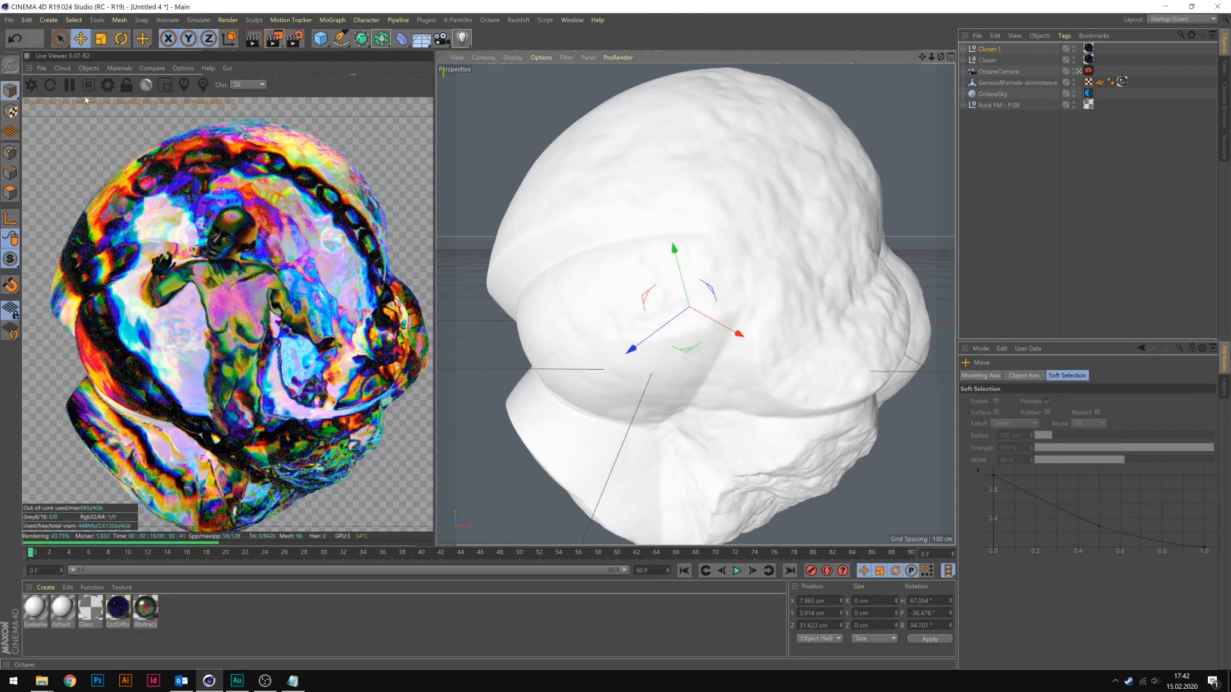
Raise the Octane kernel's specular depth to 5 and glossy depth to 4.
left_click(108, 85)
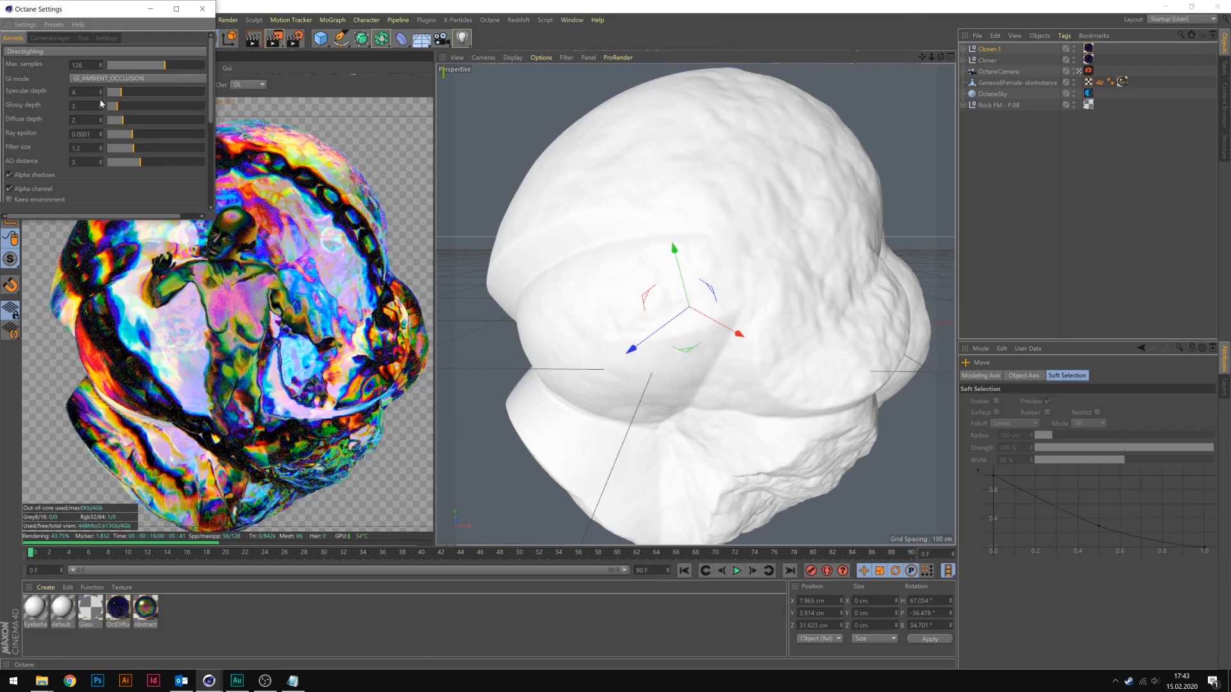
left_click(101, 91)
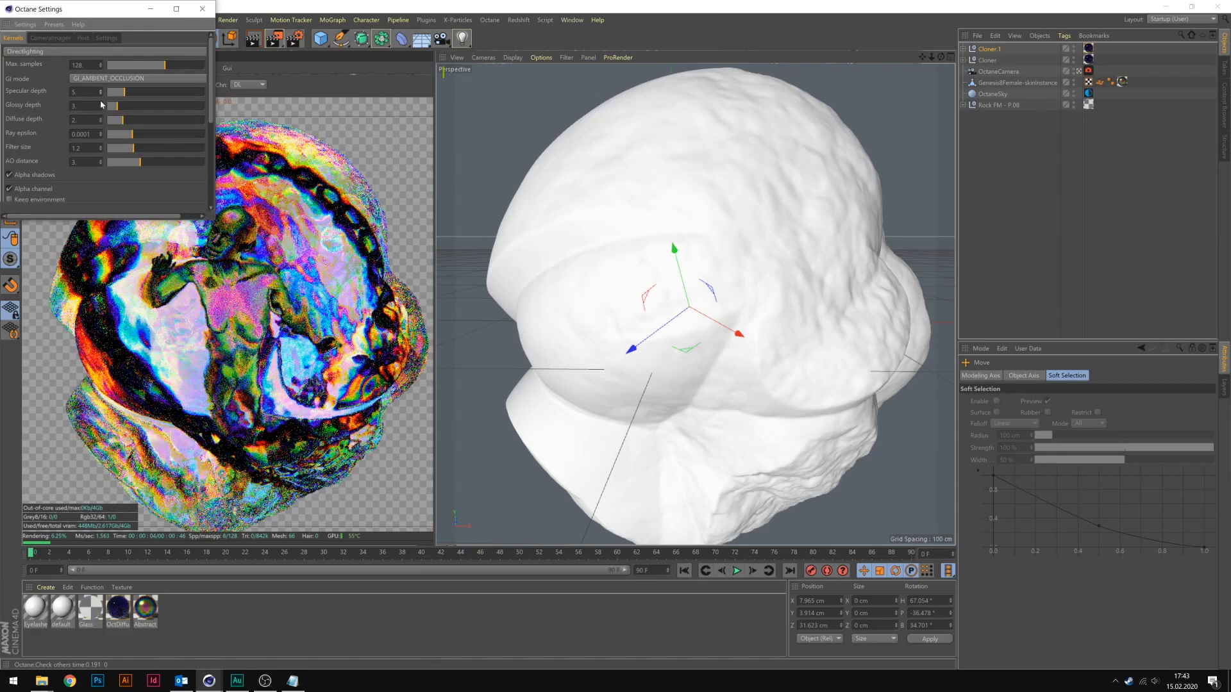
left_click(102, 104)
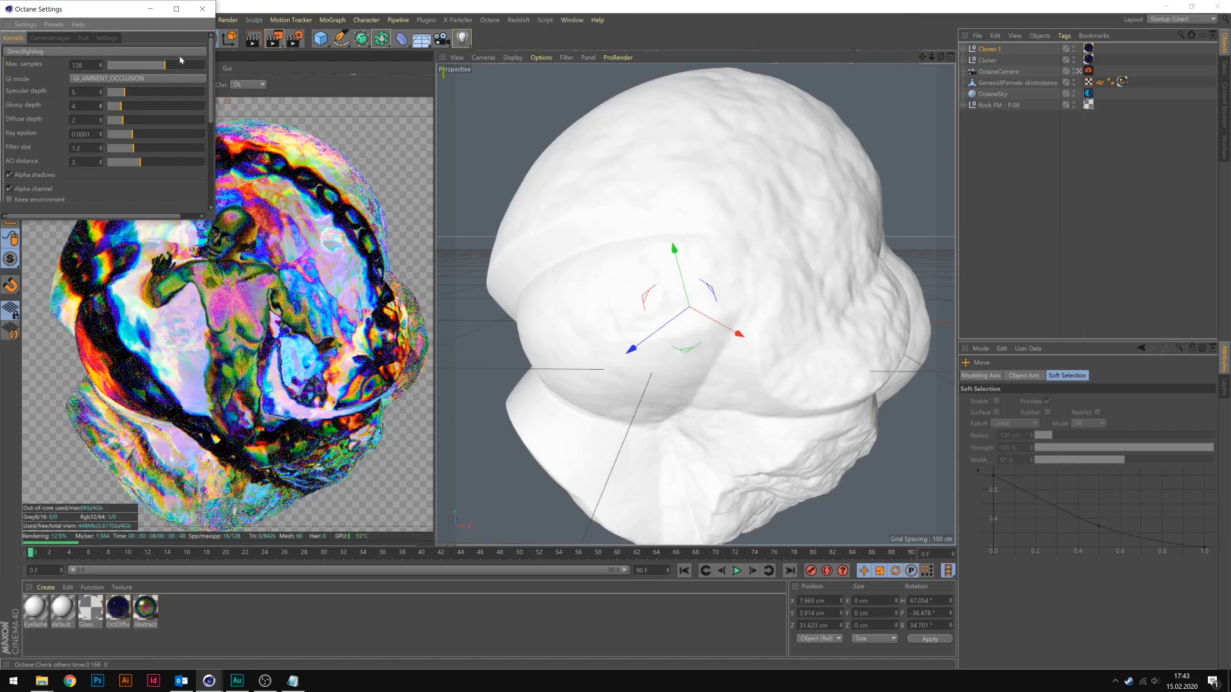
left_click(202, 10)
Shift the second chain ring to about X 10.4, Y -14.8, Z 35.4 cm and turn it to about H 60.8°, P -42°, B 40.8°.
mouse_move(667, 308)
left_mouse_down()
mouse_move(665, 327)
mouse_move(709, 364)
mouse_move(704, 335)
mouse_move(666, 316)
mouse_move(668, 327)
left_mouse_up()
left_click(121, 39)
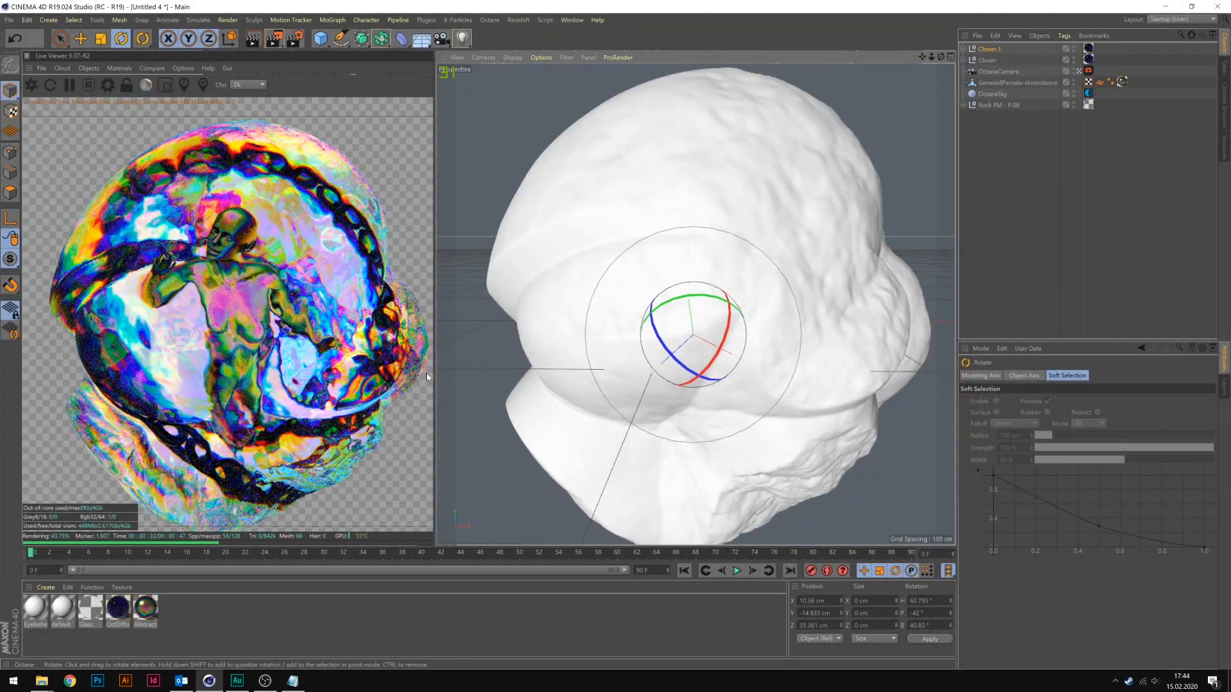
Change the Abstract_1 material's film width to about 0.416 and its film index to about 1.358.
double_click(146, 609)
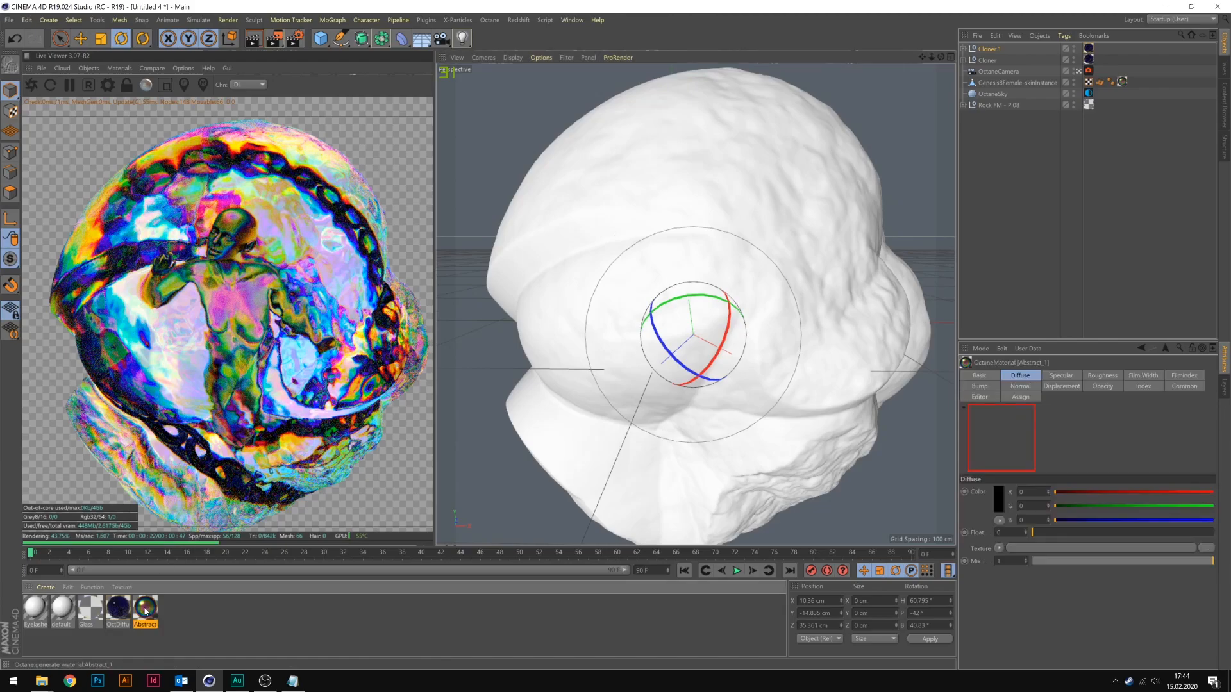
left_click_drag(313, 79, 910, 120)
left_click(790, 298)
left_click(791, 310)
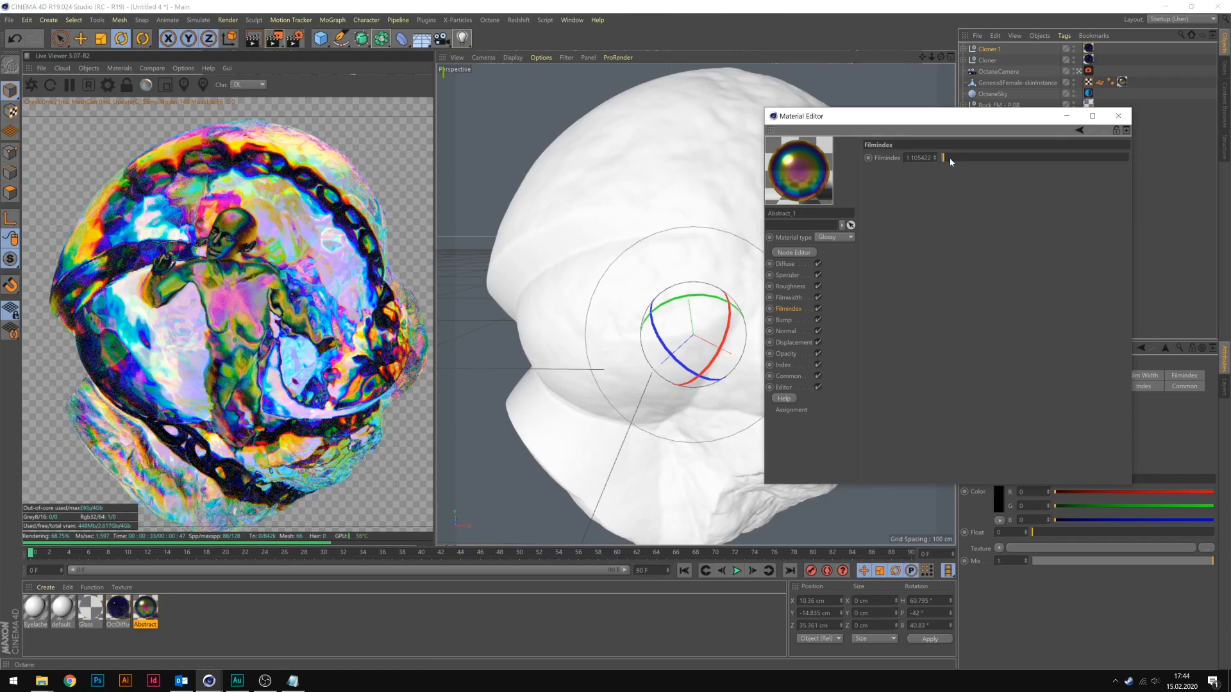
left_click(784, 320)
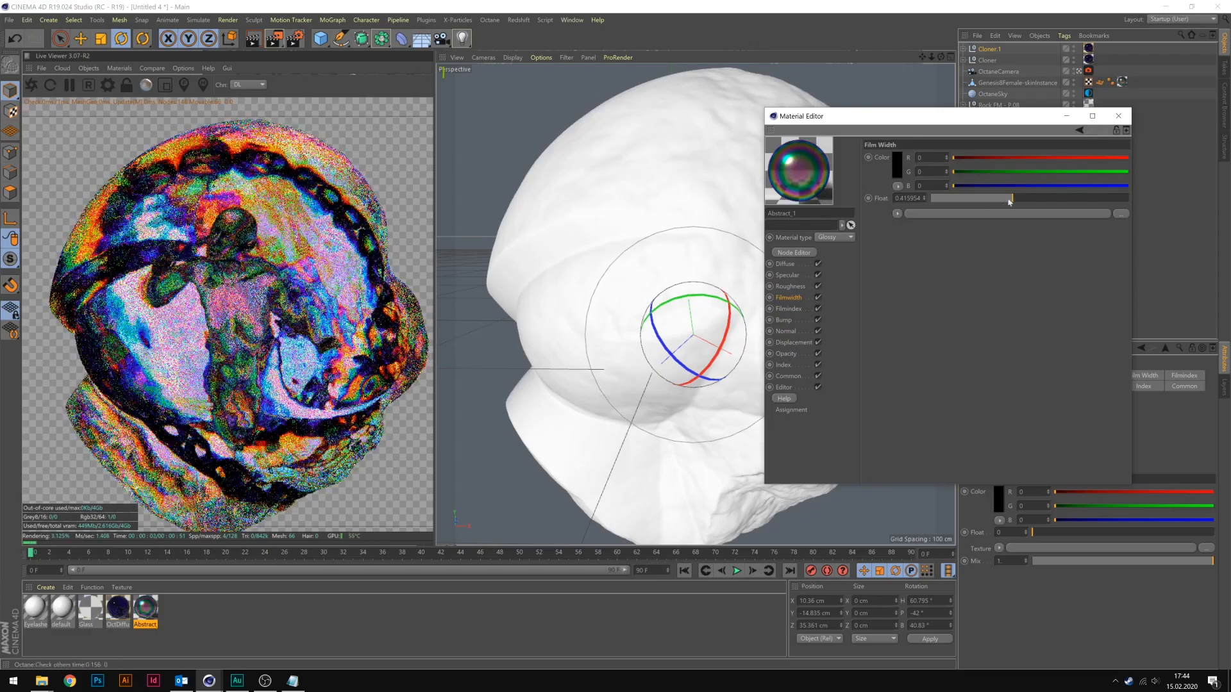
left_click(789, 343)
left_click(789, 308)
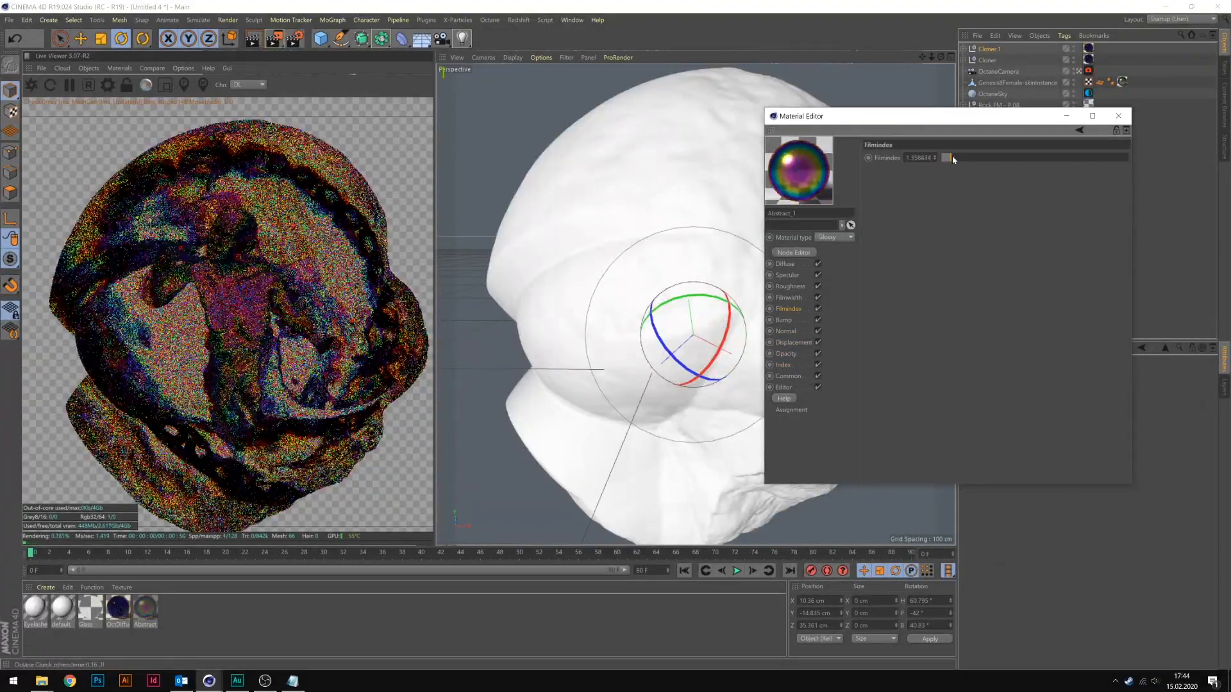
mouse_move(943, 157)
left_mouse_down()
mouse_move(1066, 157)
mouse_move(950, 162)
left_mouse_up()
left_click(1118, 116)
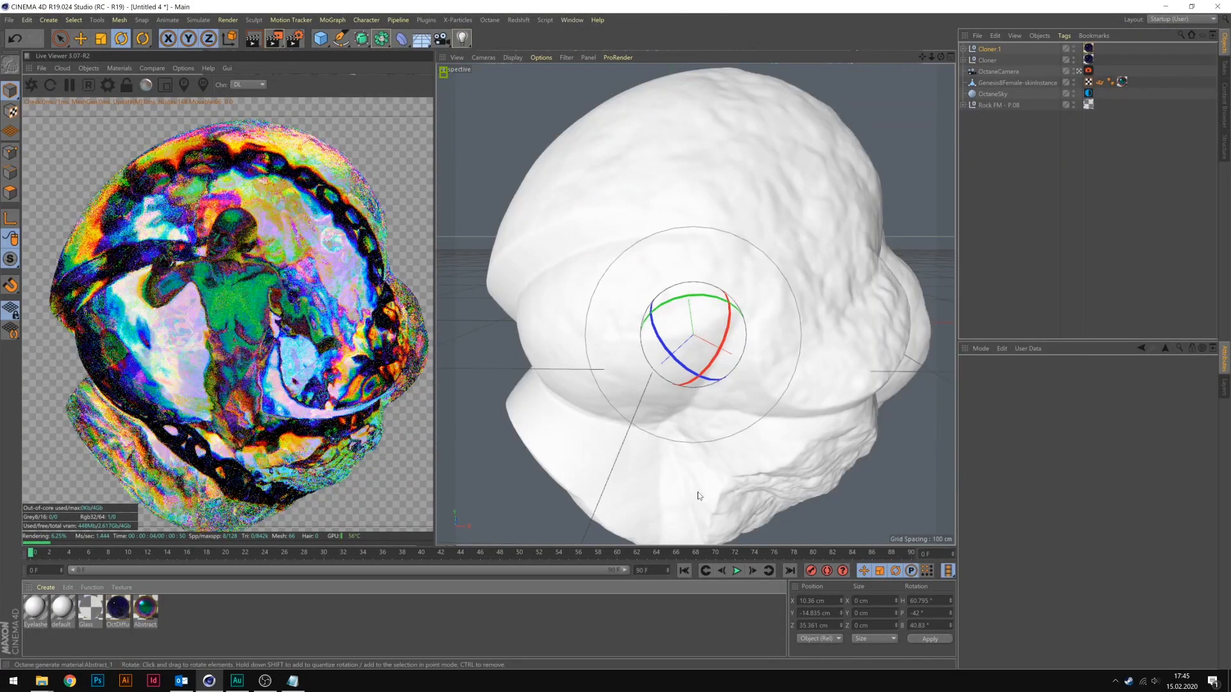
Reopen the Abstract_1 material, go through its channels and adjust its Index value.
double_click(143, 611)
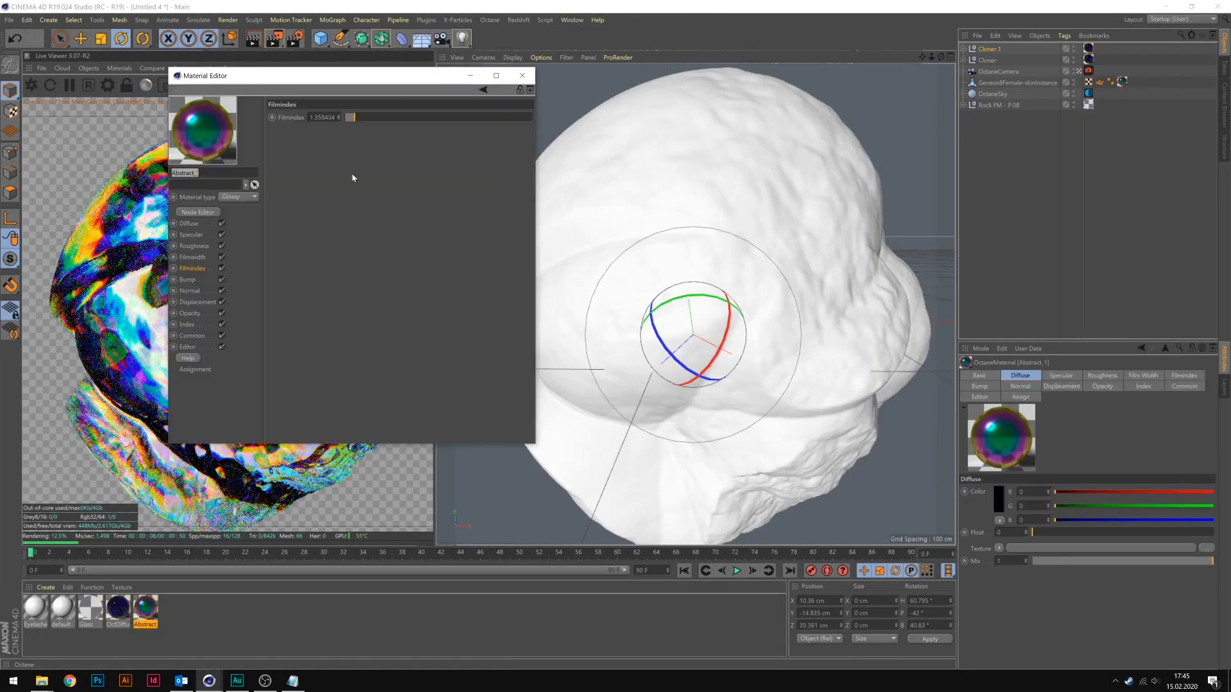
left_click_drag(322, 79, 619, 97)
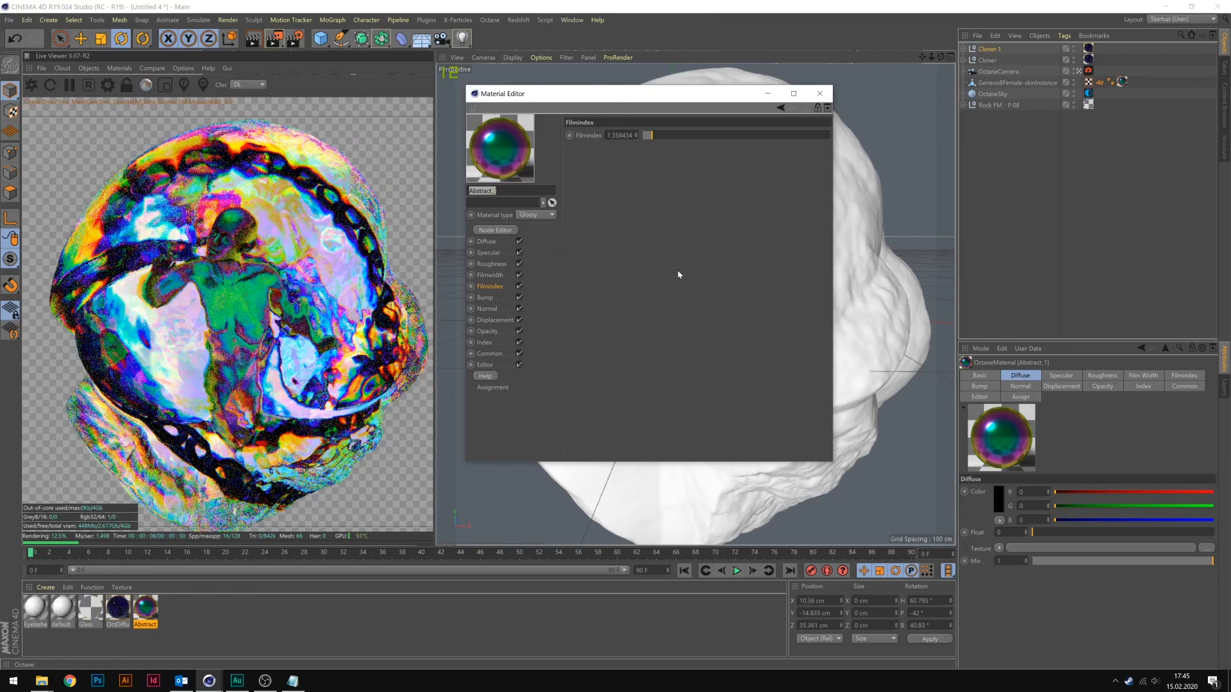
left_click(486, 241)
left_click(491, 320)
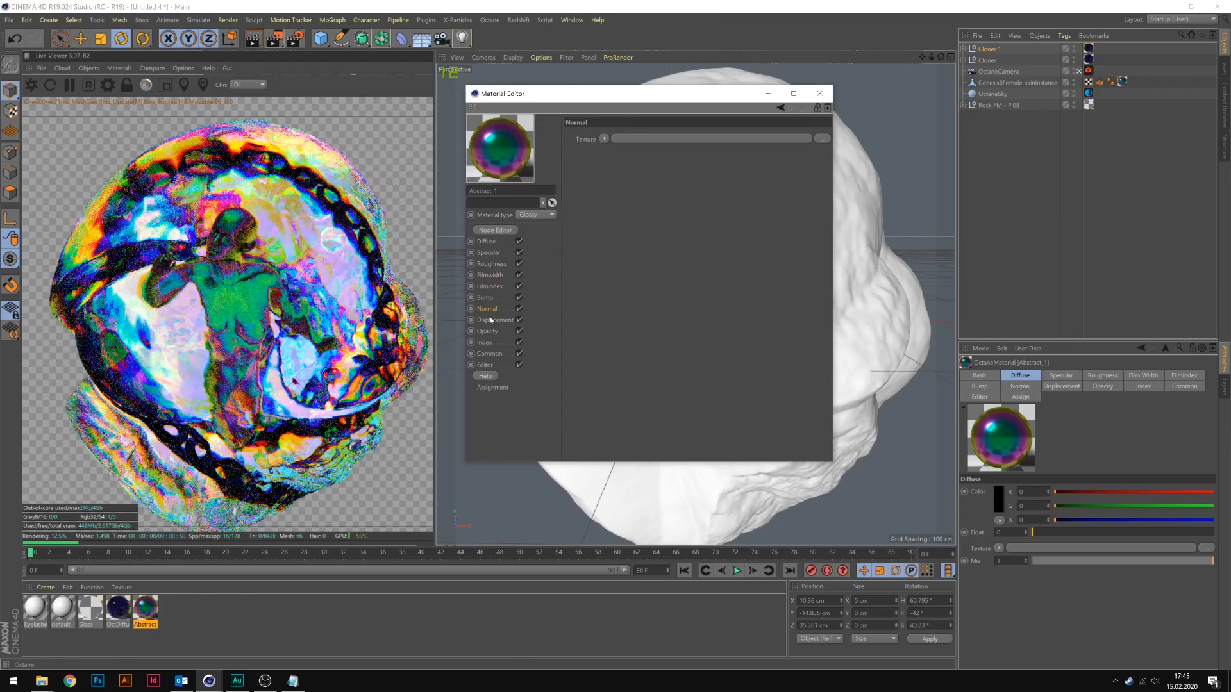
left_click(492, 331)
left_click(487, 352)
left_click(486, 344)
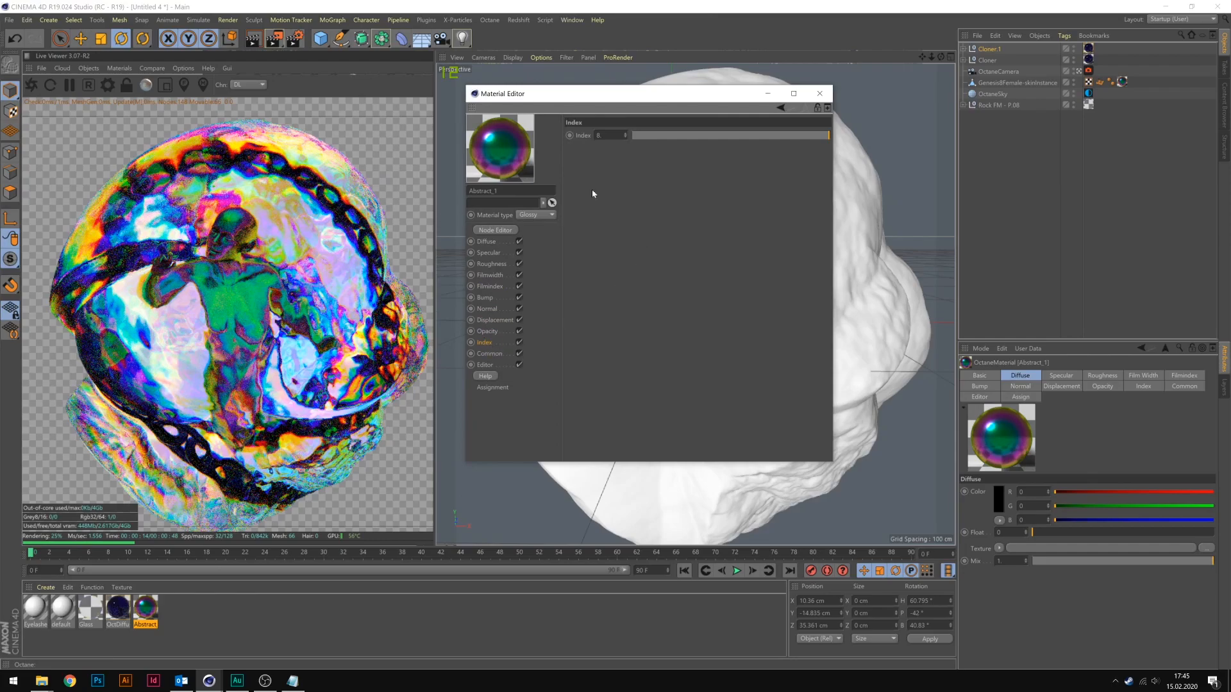
left_click(599, 135)
key("Return")
left_click(819, 94)
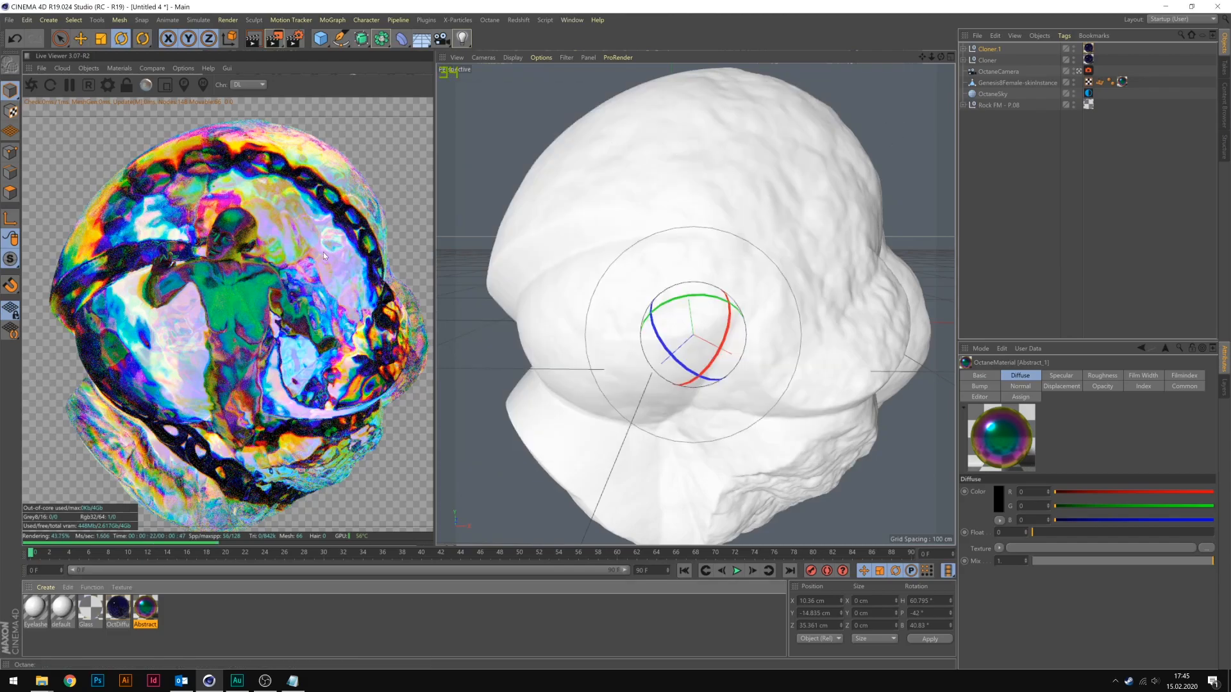
Move and rotate the female figure to about X 33, Y -90.4, Z -46.8 cm with angles of about 4.5°, 8.4° and -3.3°.
left_click(716, 397)
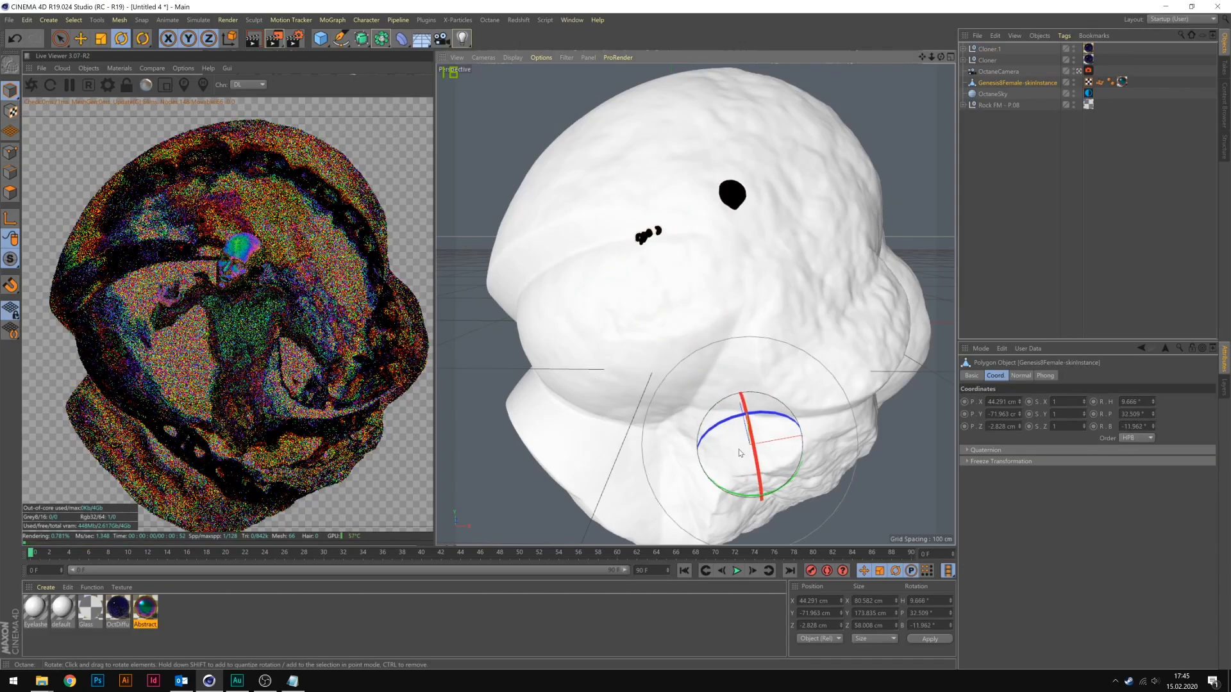
key("e")
left_click_drag(758, 408, 748, 424)
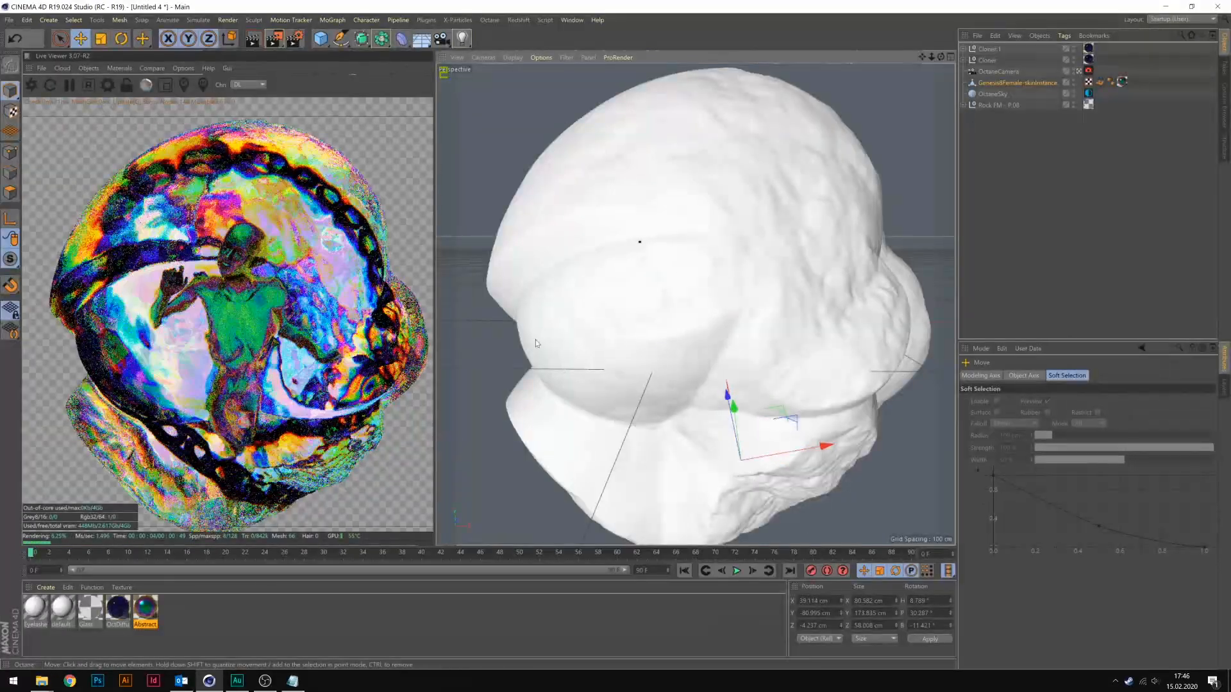
key("r")
left_click_drag(745, 472, 743, 448)
key("e")
left_click_drag(731, 412, 746, 470)
left_click_drag(843, 512, 820, 513)
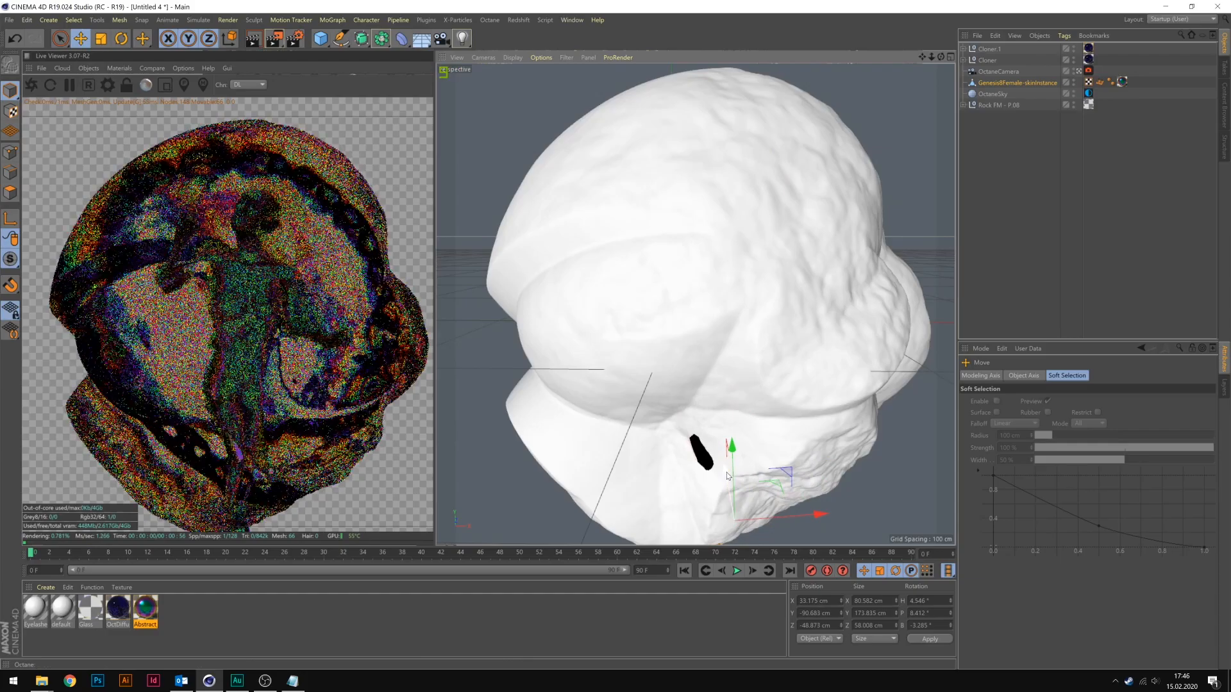
Scale the female figure to 0.8 on all three axes.
left_click(993, 84)
double_click(1058, 402)
type(".8")
key("Tab")
type(".8")
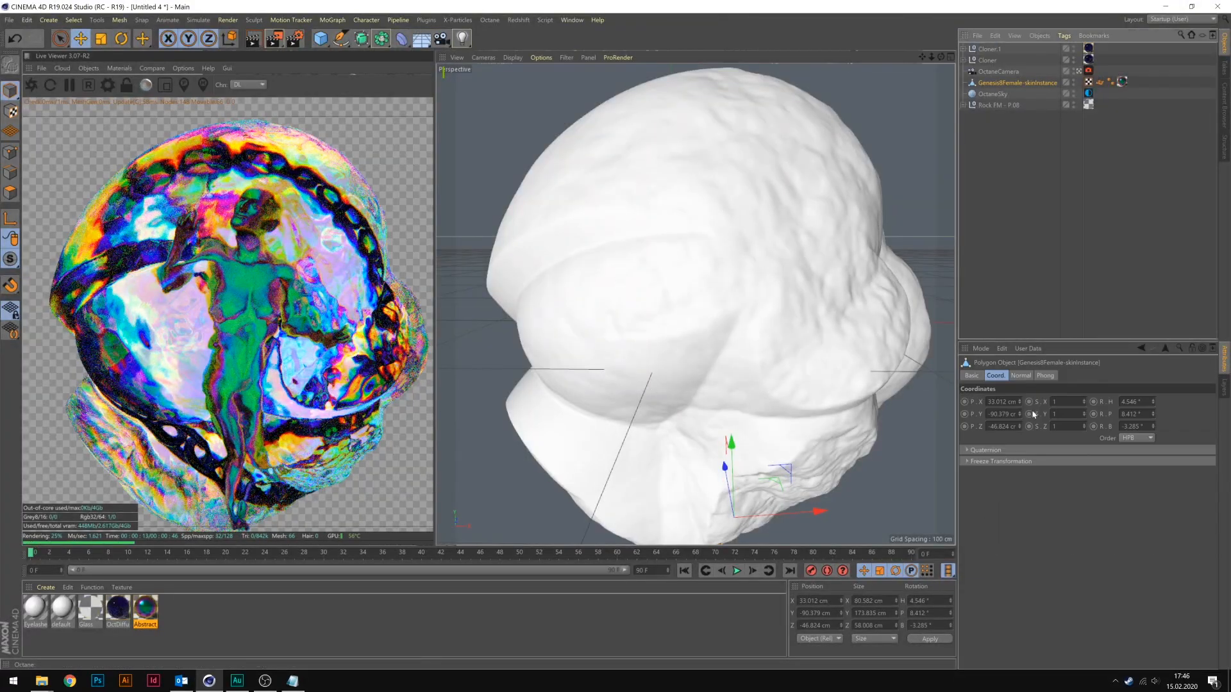
key("Tab")
type(".8")
key("Return")
Reposition the scaled figure at about X 27.8, Y -60.8, Z -51.6 cm and tilt it to a pitch of about 16.8°.
left_click_drag(731, 443, 725, 391)
left_click_drag(816, 460, 813, 461)
key("r")
left_click_drag(729, 453, 733, 468)
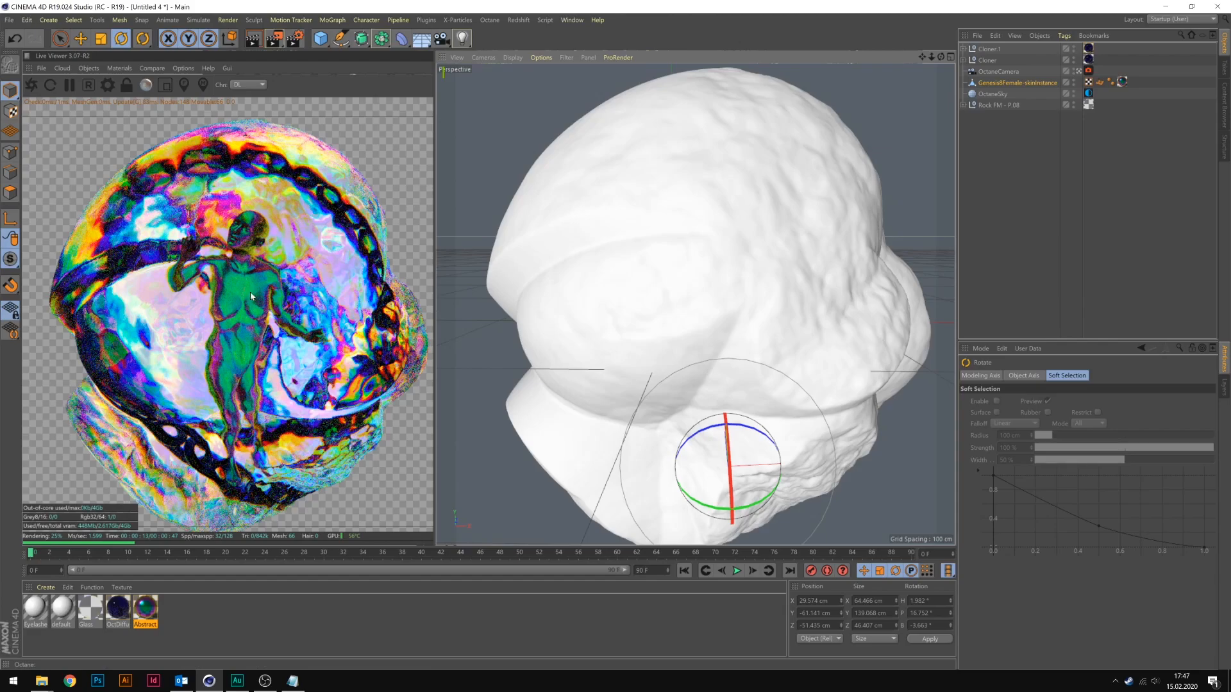
key("e")
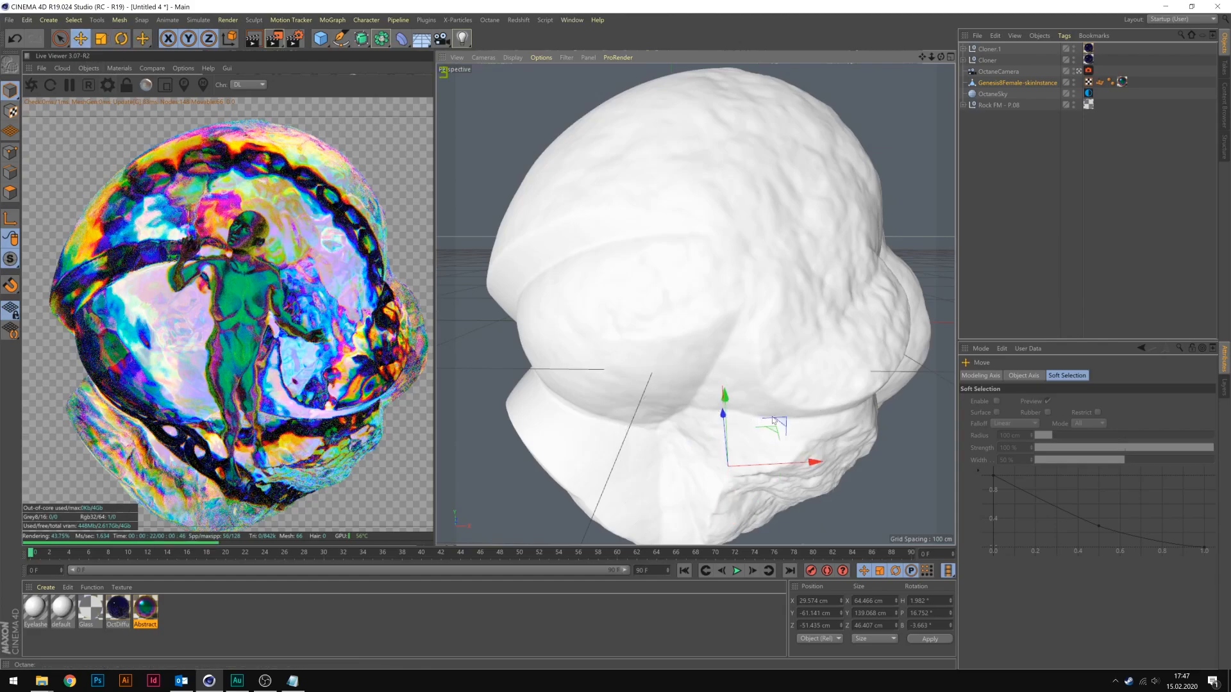
left_click_drag(793, 462, 789, 462)
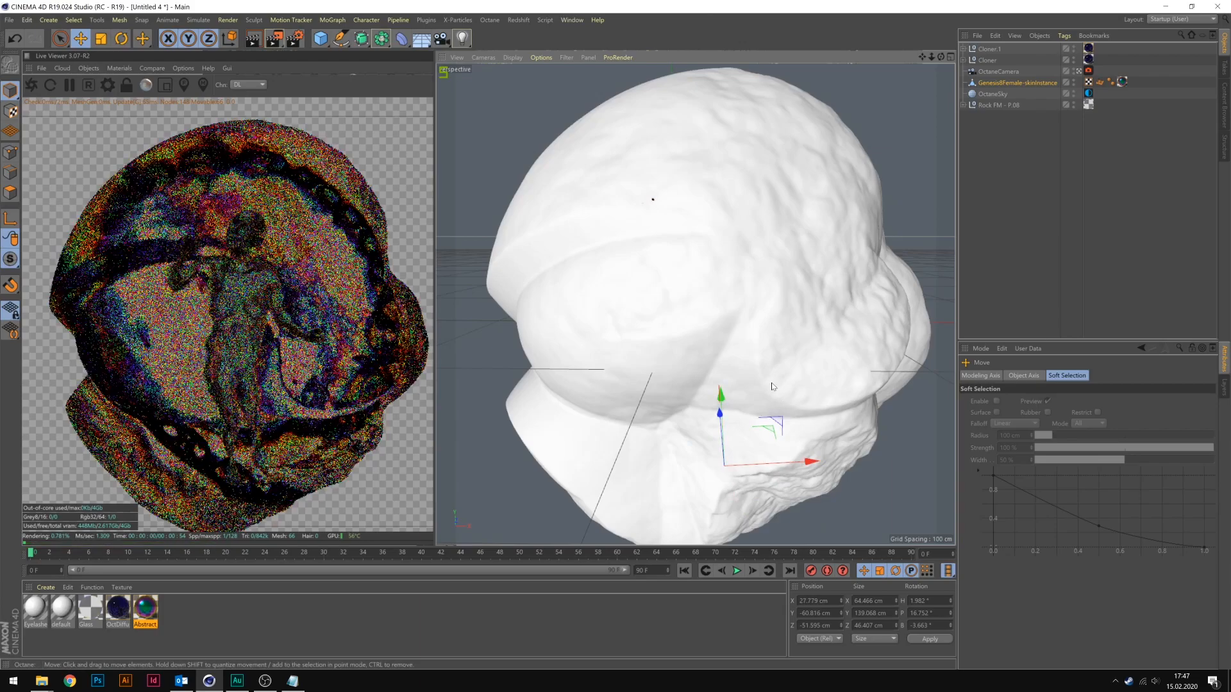
Nudge the female figure to about X 27.8, Y -60.4, Z -50.8 cm and bring up the rock's formation module parameters.
left_click_drag(721, 415, 721, 413)
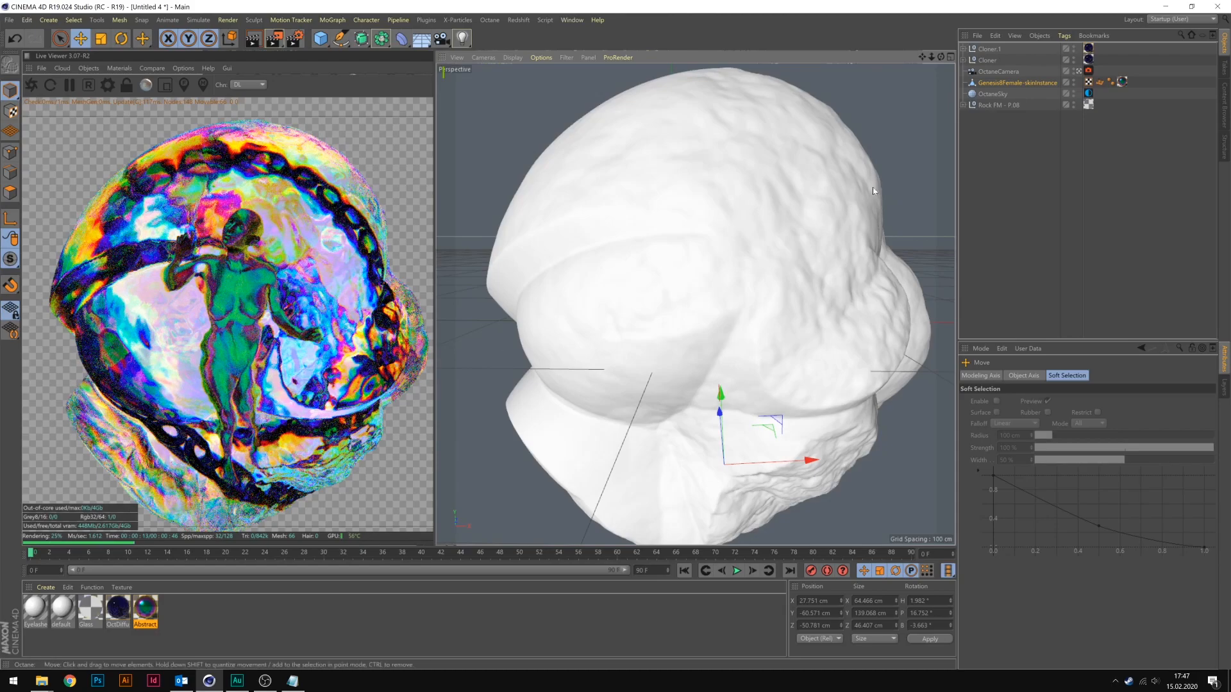
left_click(990, 106)
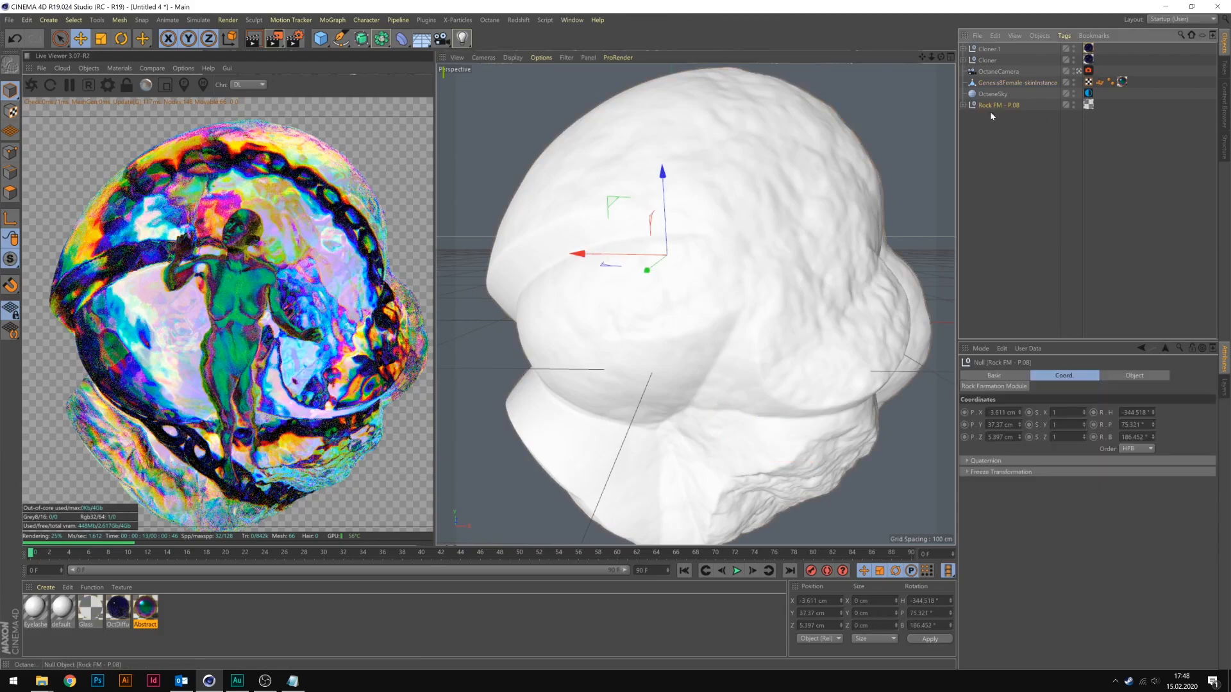
left_click(1018, 387)
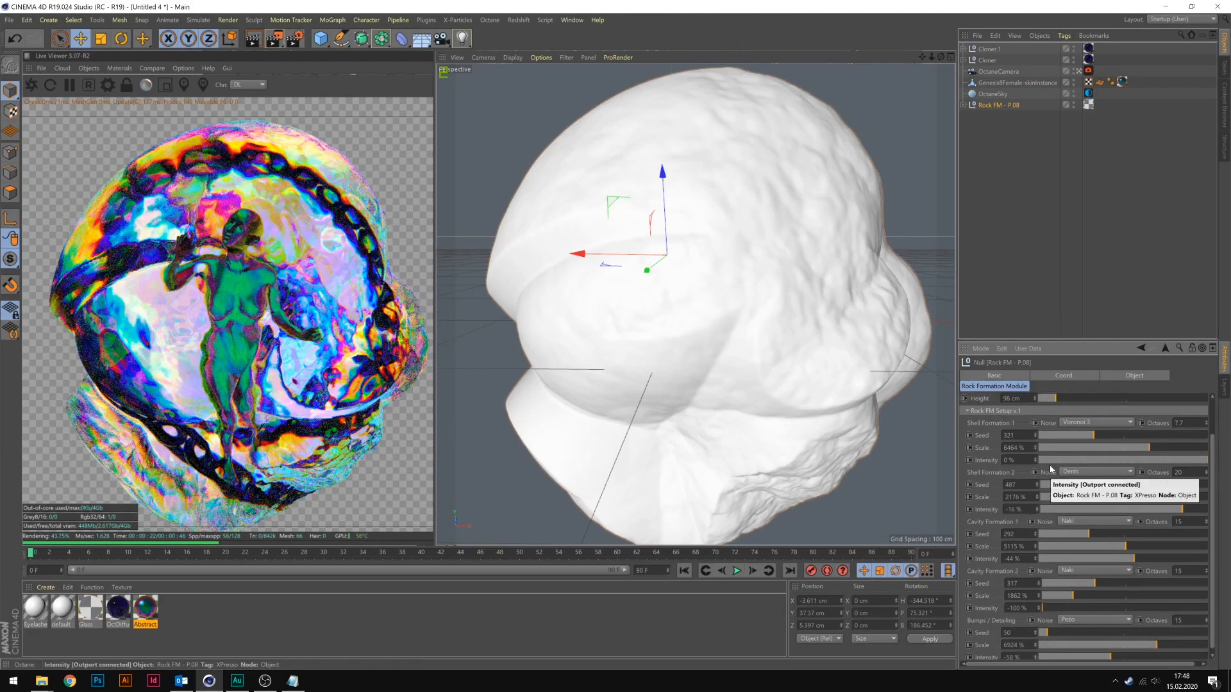
Set the rock's Bumps / Detailing scale to 8997% and try other scales for Shell Formation 2 and Cavity Formation 2.
scroll(1082, 593, "down", 1)
left_click_drag(1082, 593, 1129, 595)
scroll(1130, 596, "up", 2)
scroll(1214, 580, "down", 2)
left_click(1193, 639)
left_click(1169, 593)
left_click(1073, 590)
left_click(1136, 491)
left_click(1078, 491)
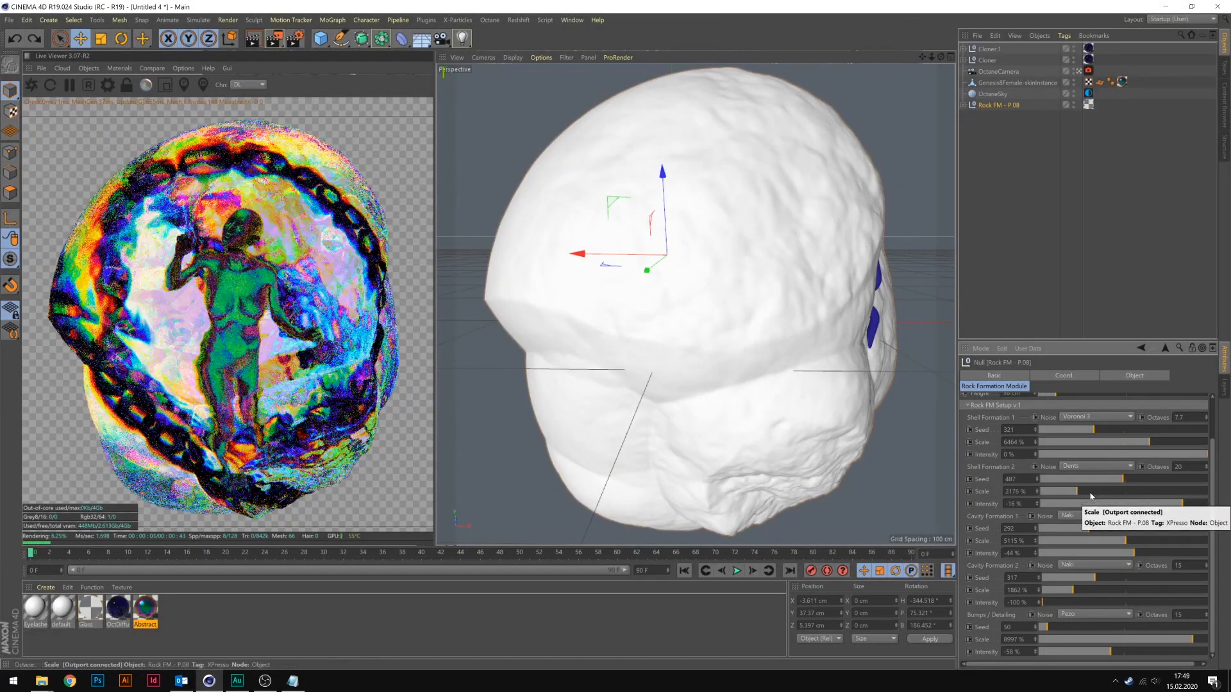
Set the rock's Cavity Formation 1 intensity to -51% and Cavity Formation 2 intensity to -59%, then fine-tune the bump intensity and cavity scale.
left_click(1056, 554)
left_click(1122, 554)
left_click(1111, 602)
left_click(1065, 652)
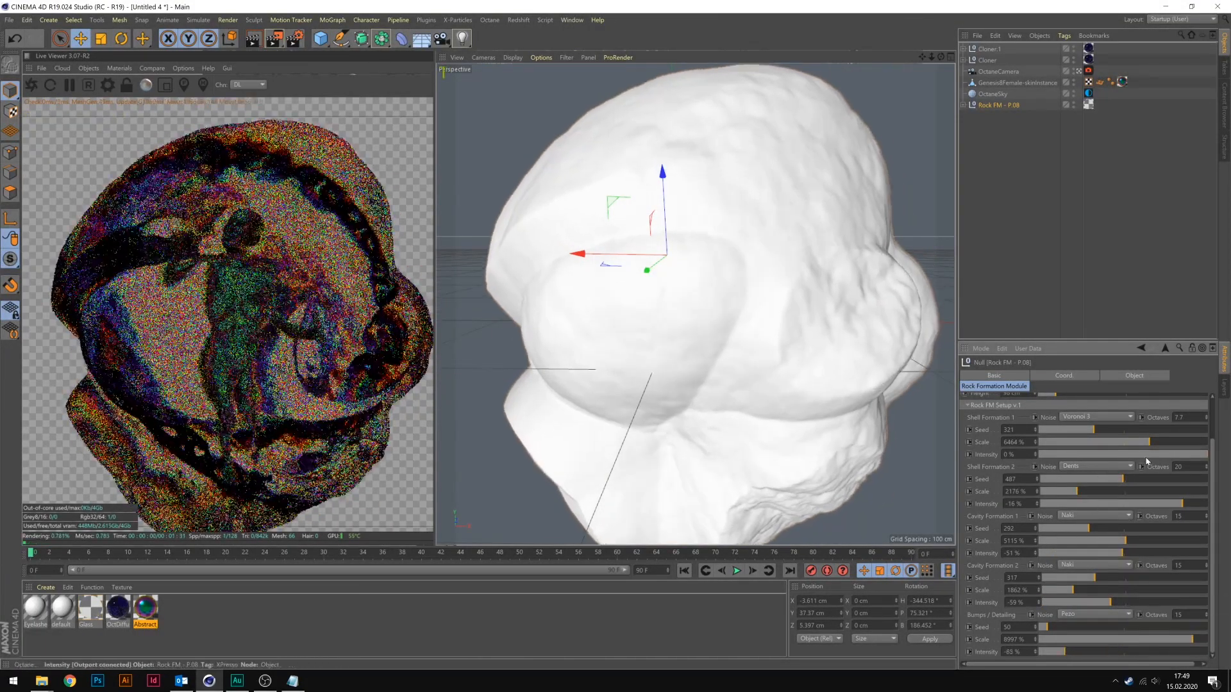
left_click(1182, 455)
left_click(1204, 454)
left_click(1109, 651)
left_click(1147, 541)
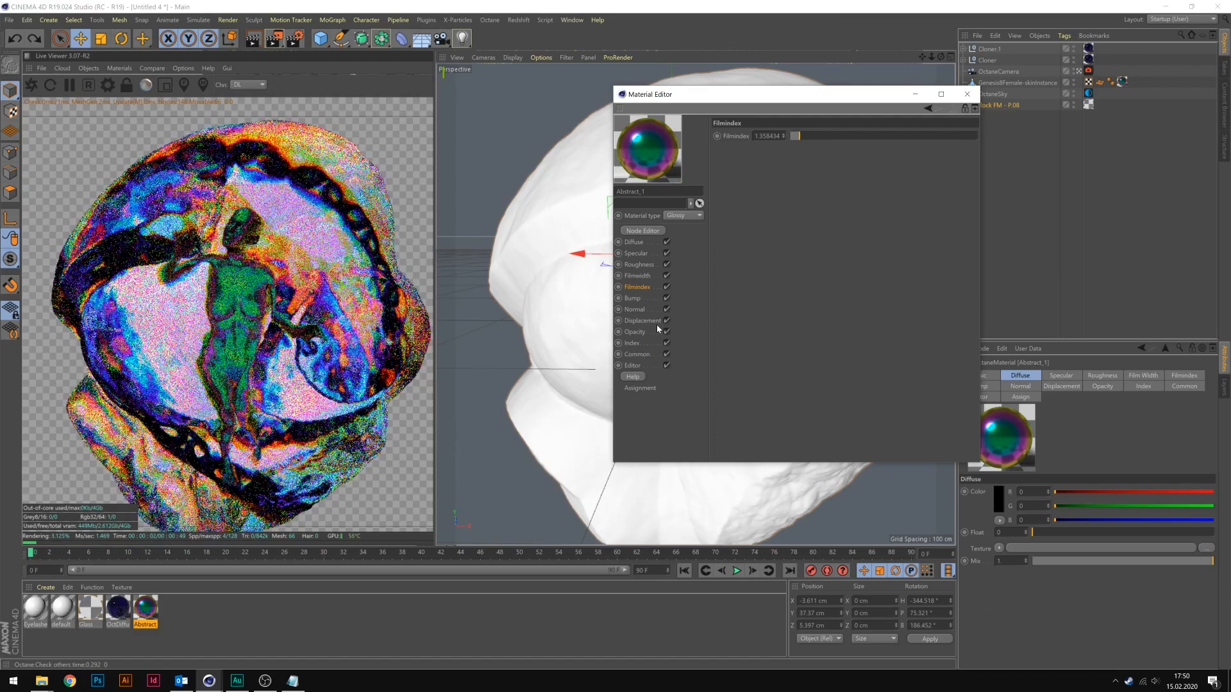
Set the Abstract_1 material's Filmindex to about 1.288 and close the material editor.
left_click_drag(803, 136, 801, 136)
scroll(802, 136, "down", 2)
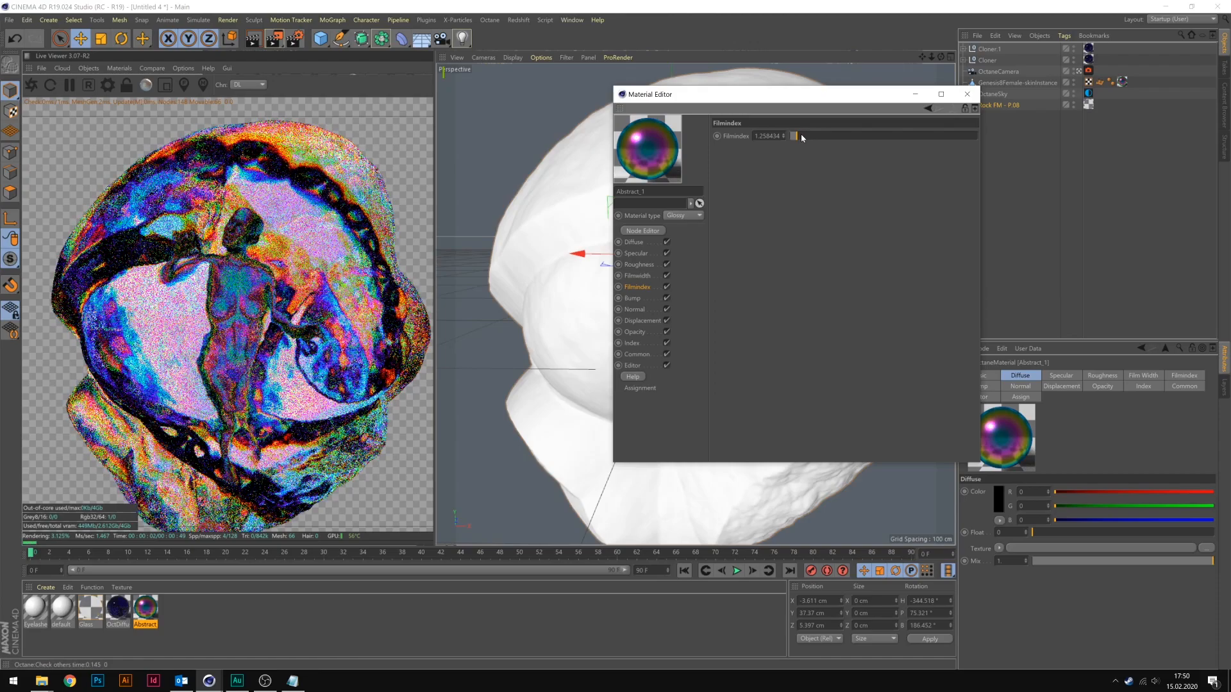
scroll(801, 138, "up", 3)
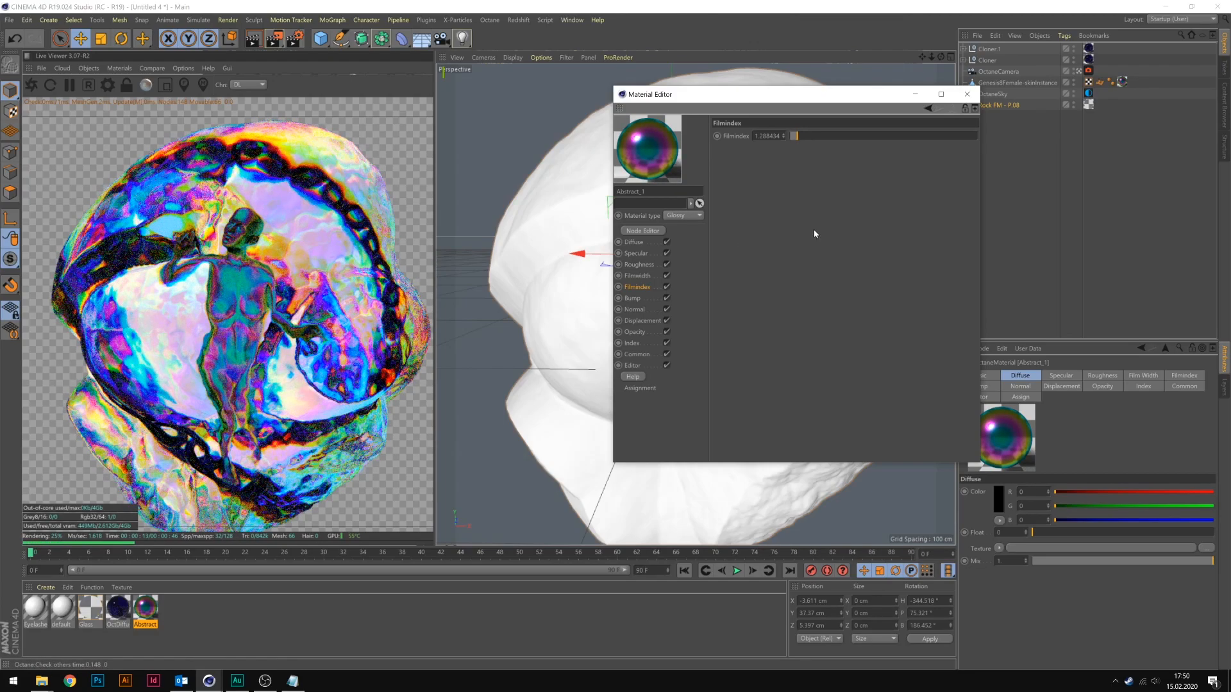
left_click(966, 94)
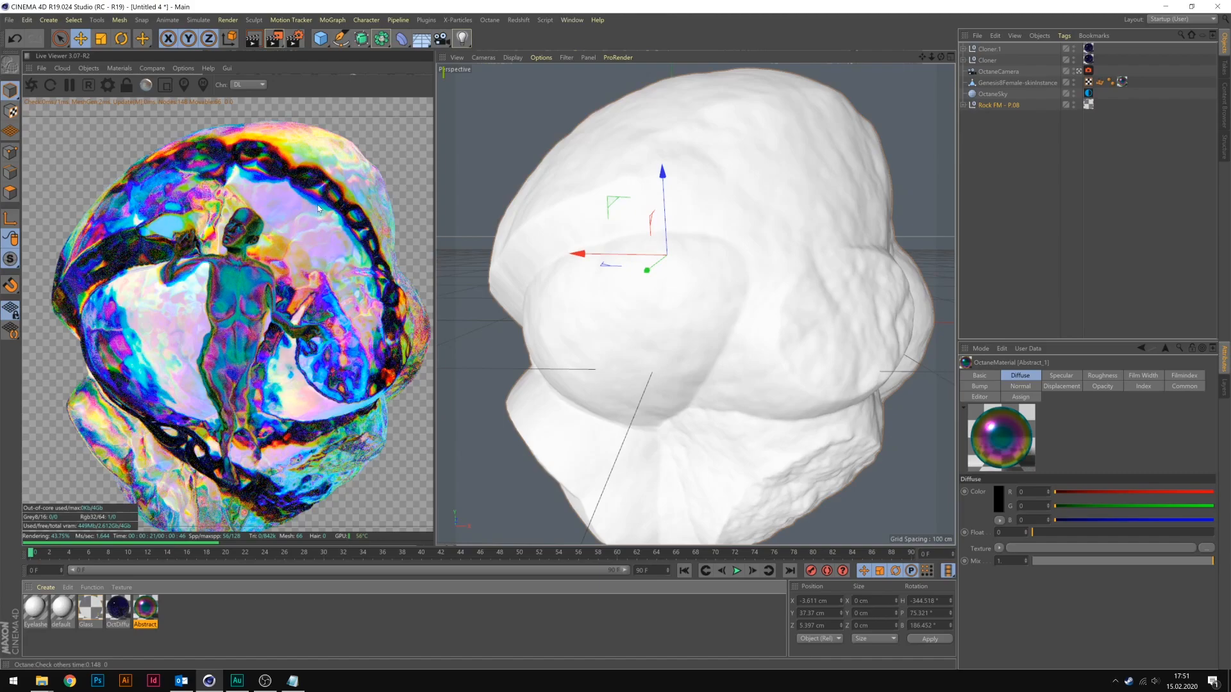
Configure the render settings and render the finished scene to the Picture Viewer.
scroll(695, 303, "down", 2)
middle_click_drag(696, 304, 686, 295, "alt")
left_click(295, 39)
left_click(384, 84)
left_click(286, 249)
left_click(513, 7)
left_click(272, 39)
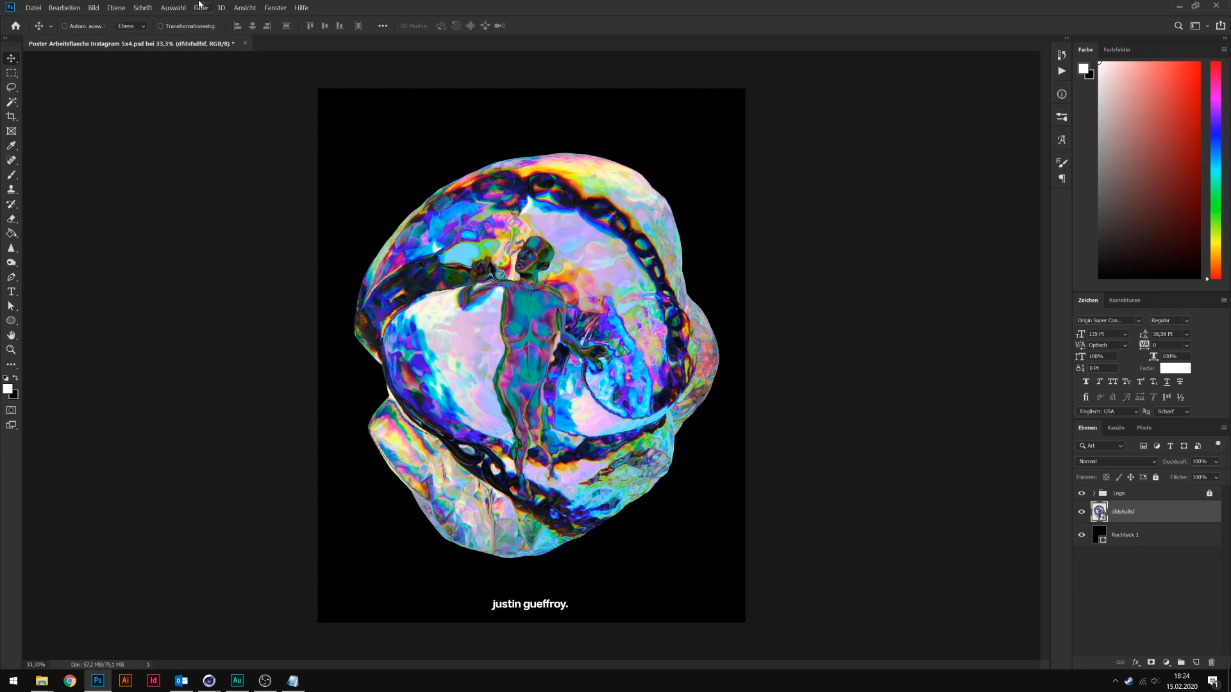
In Photoshop, duplicate the rendered image layer, hide the original and rasterize the copy.
key("ctrl+j")
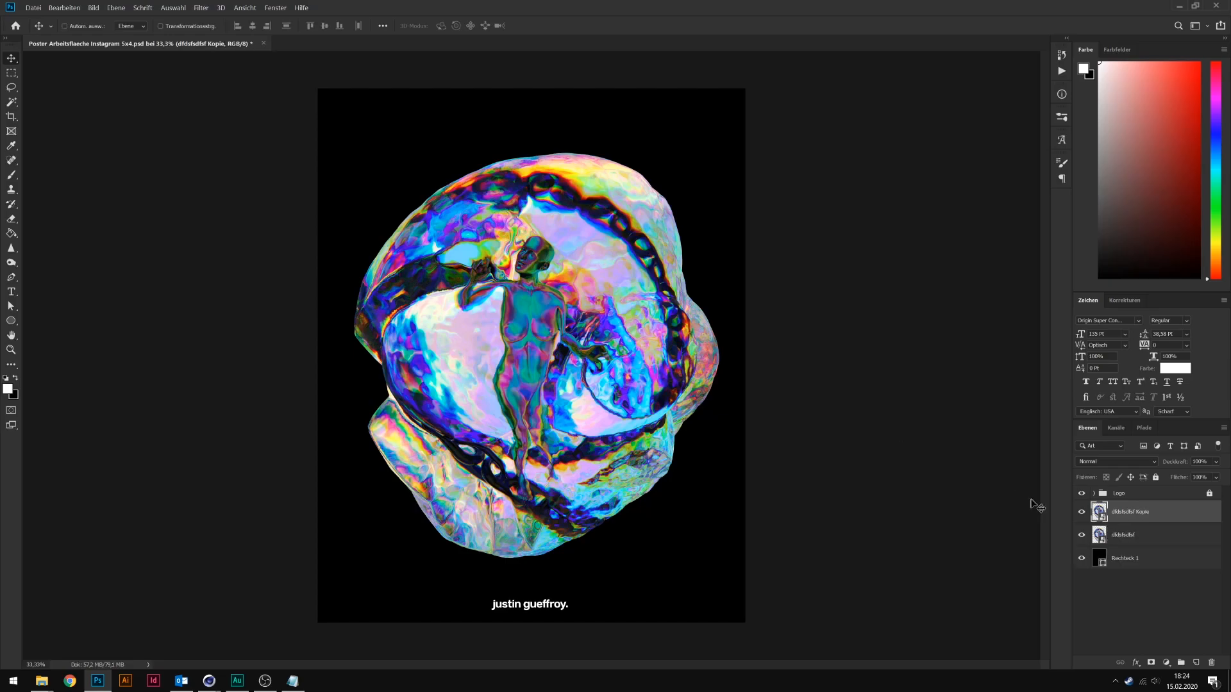
right_click(1180, 513)
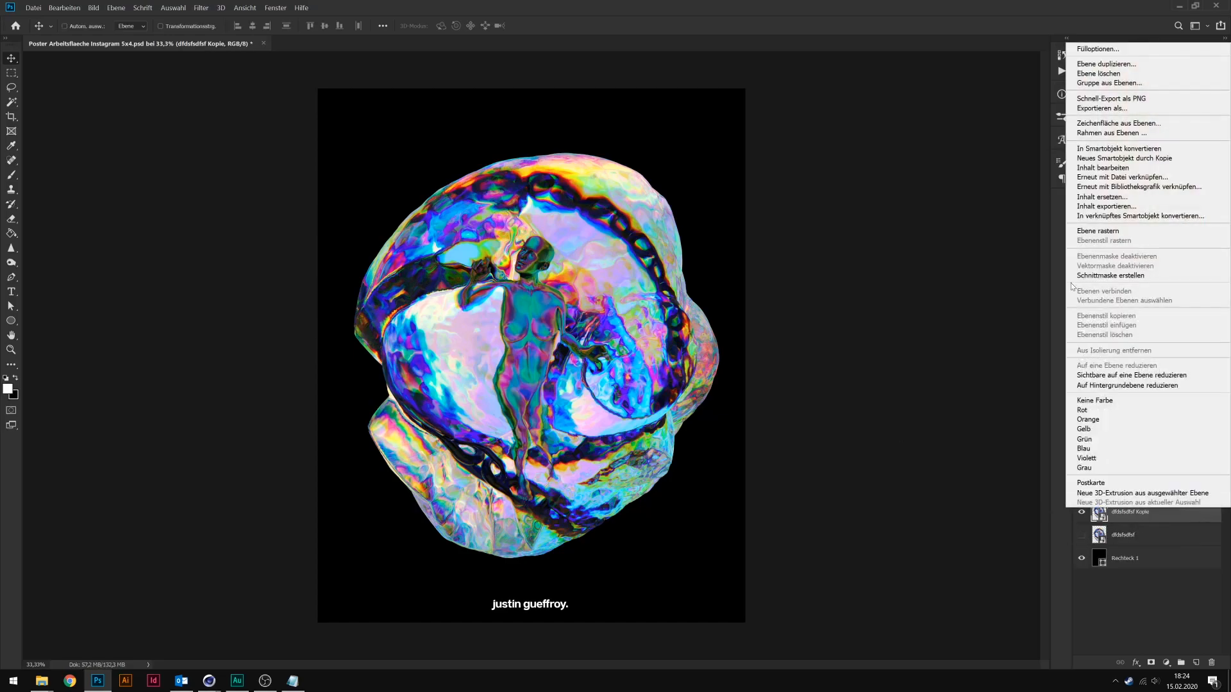
left_click(1115, 230)
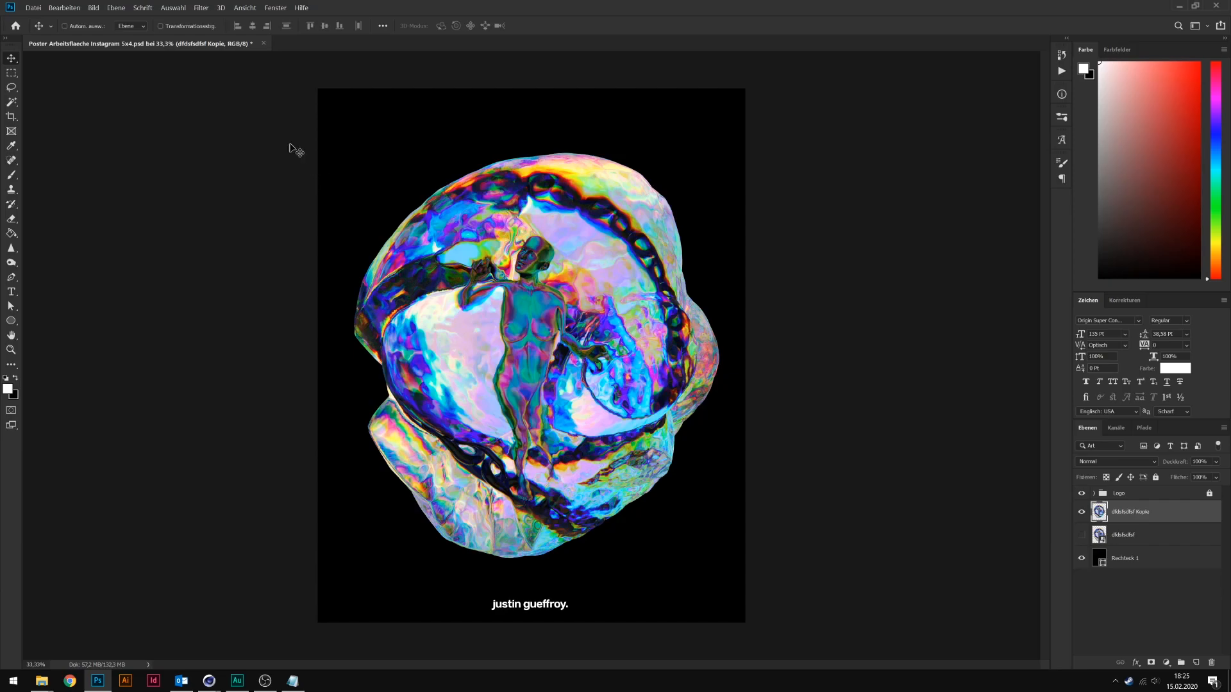
Liquify the rasterized copy with a brush of size 1061, pushing the rock's lower-left contour outward to smooth its notch.
left_click(197, 8)
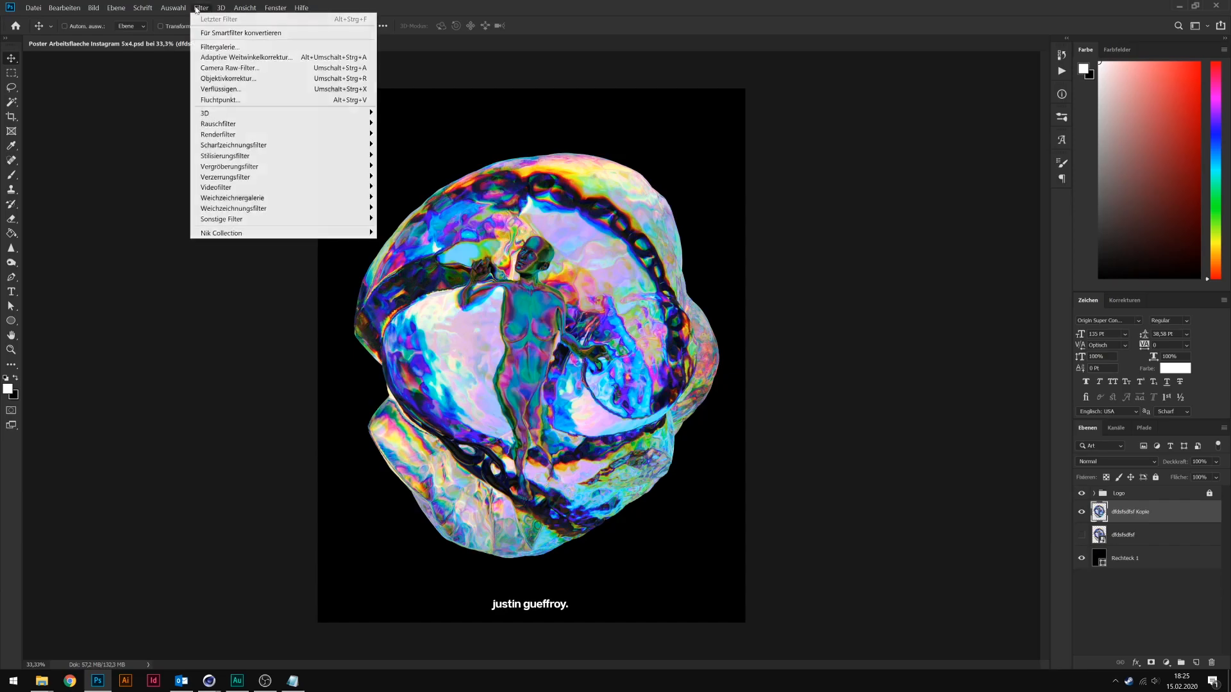
left_click(244, 89)
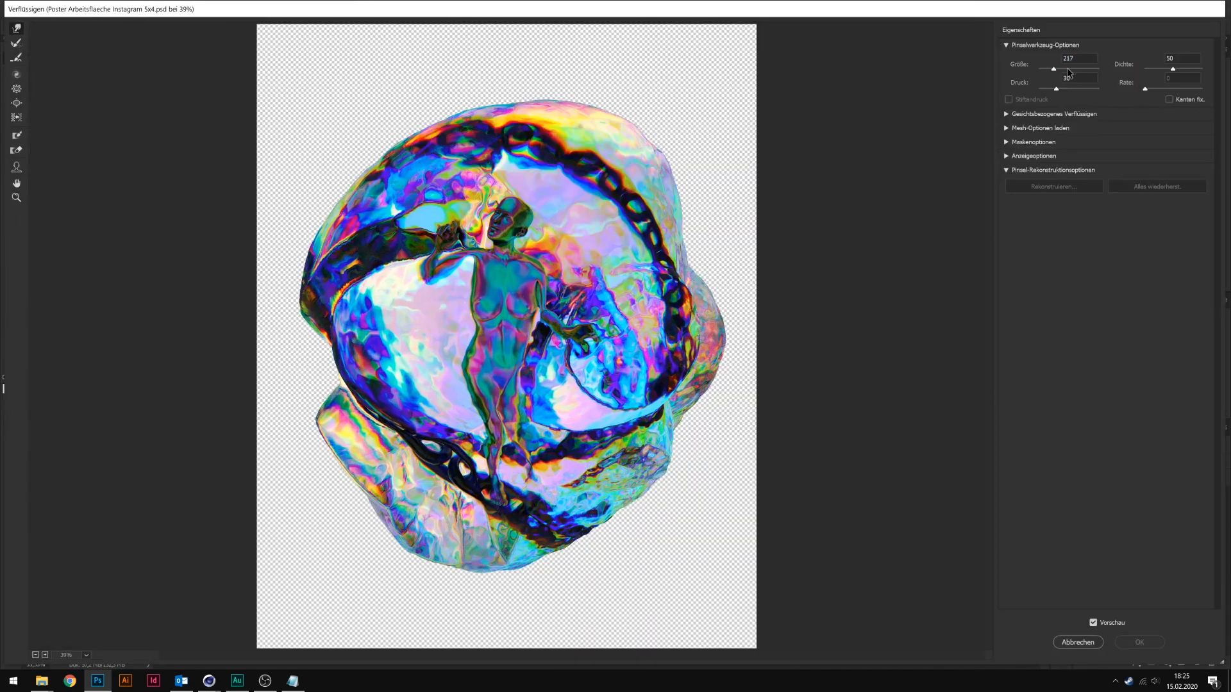
left_click(1068, 69)
double_click(1072, 78)
key("BackSpace")
left_click(1063, 70)
mouse_move(361, 349)
left_mouse_down()
mouse_move(328, 360)
mouse_move(319, 428)
mouse_move(330, 425)
mouse_move(321, 406)
mouse_move(385, 430)
mouse_move(357, 423)
mouse_move(362, 446)
mouse_move(356, 421)
left_mouse_up()
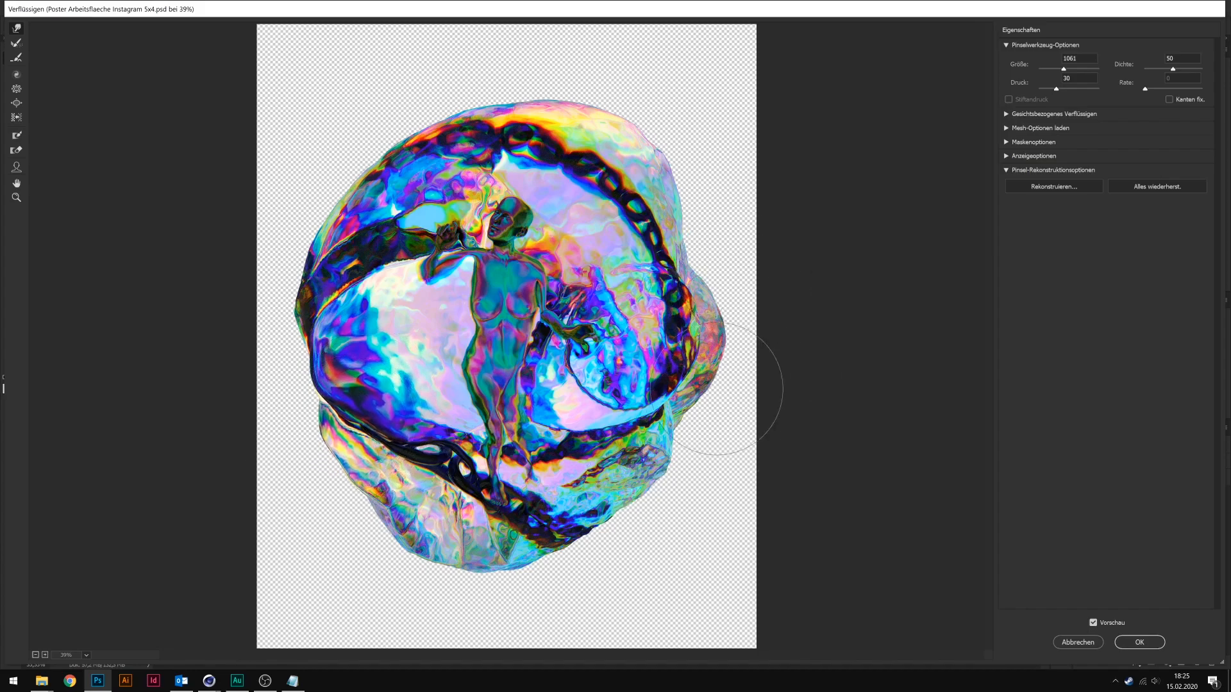
left_click(1139, 641)
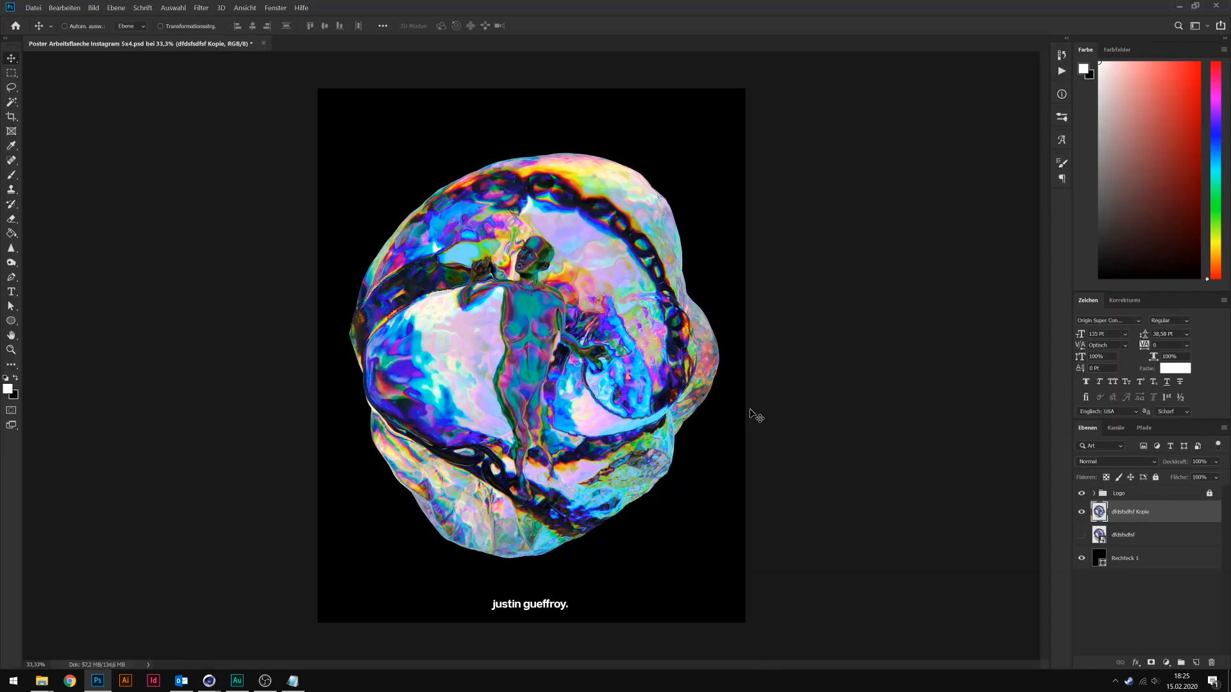
Toggle the visibility of the original and liquified layers to compare them, leaving only the liquified copy shown.
left_click(1082, 534)
left_click(1081, 511)
left_click(1081, 513)
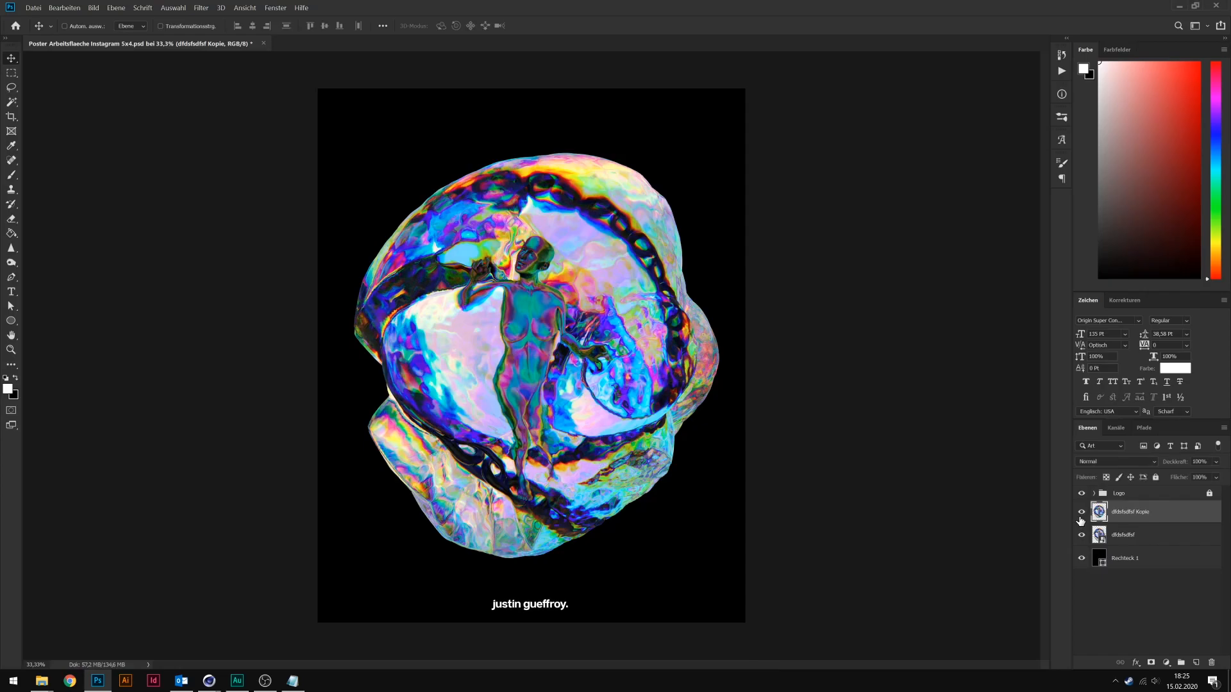
left_click(1082, 535)
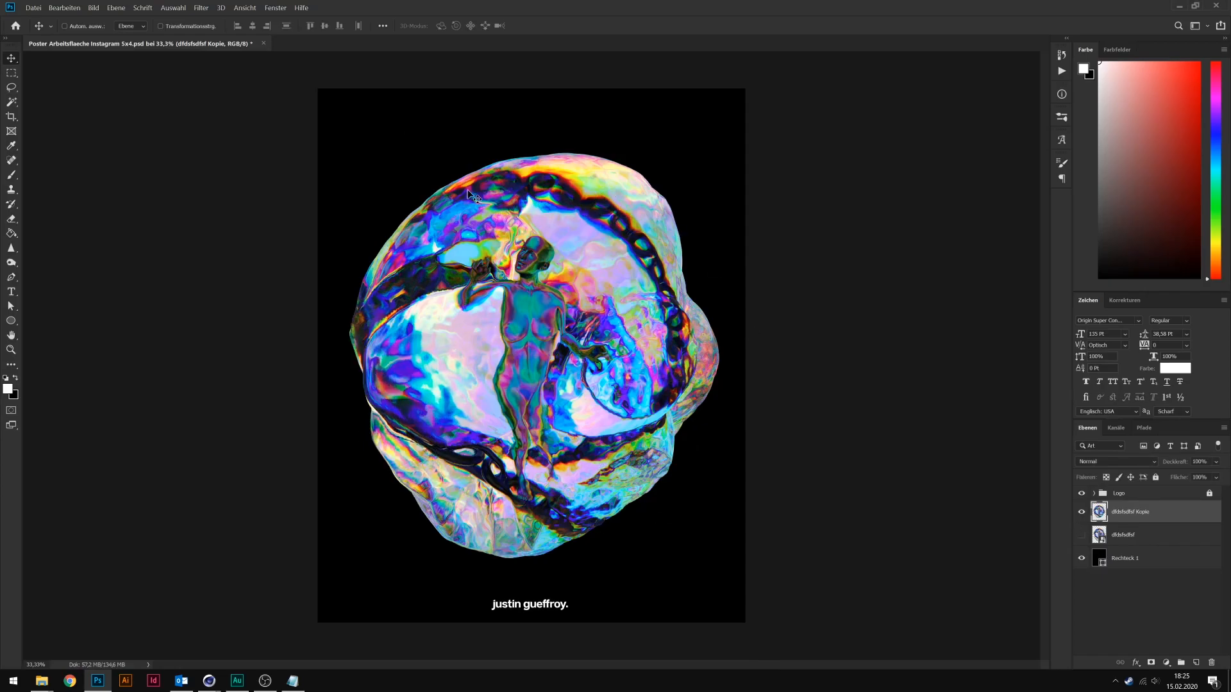
Duplicate the liquified layer and apply a Camera Raw filter to the copy, adjusting its tones, structure and clarity.
key("ctrl+j")
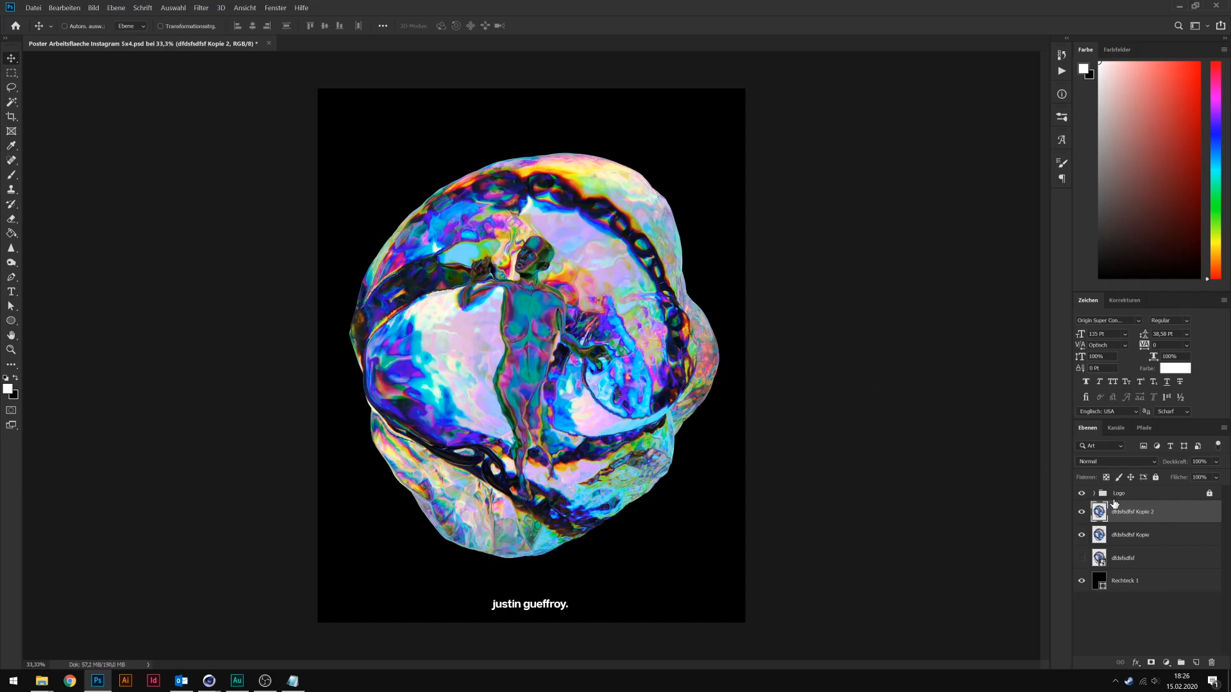
key("Delete")
left_click_drag(1141, 511, 1196, 662)
left_click(201, 7)
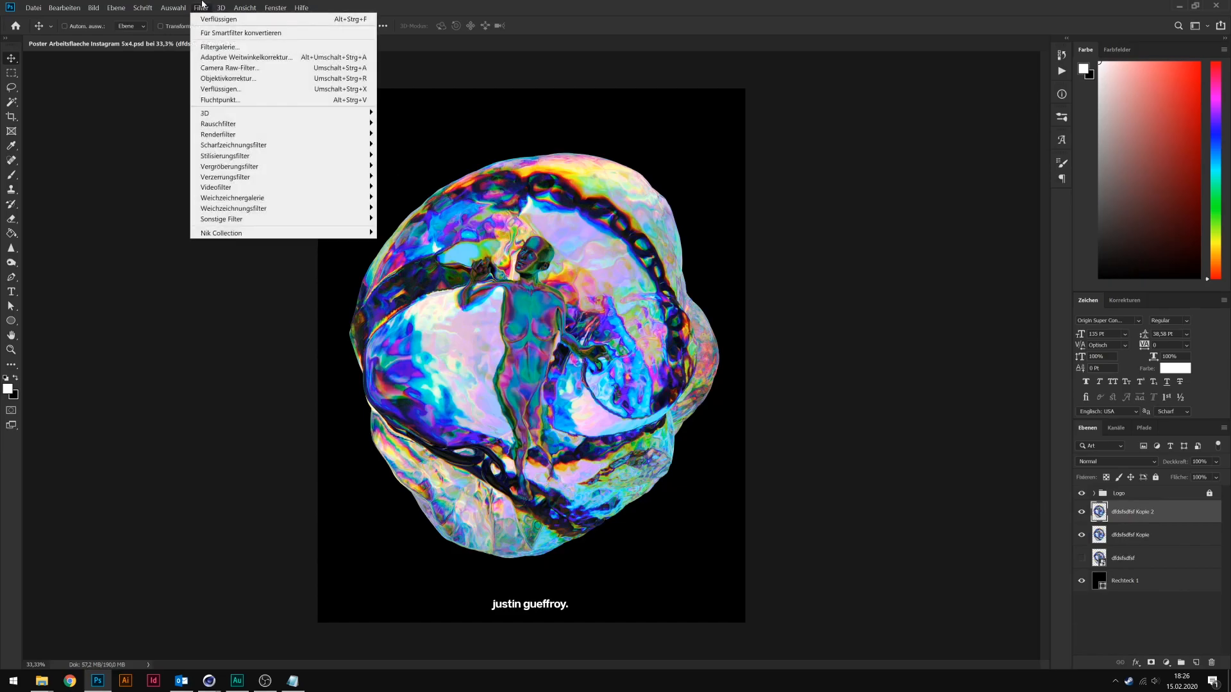
left_click(263, 68)
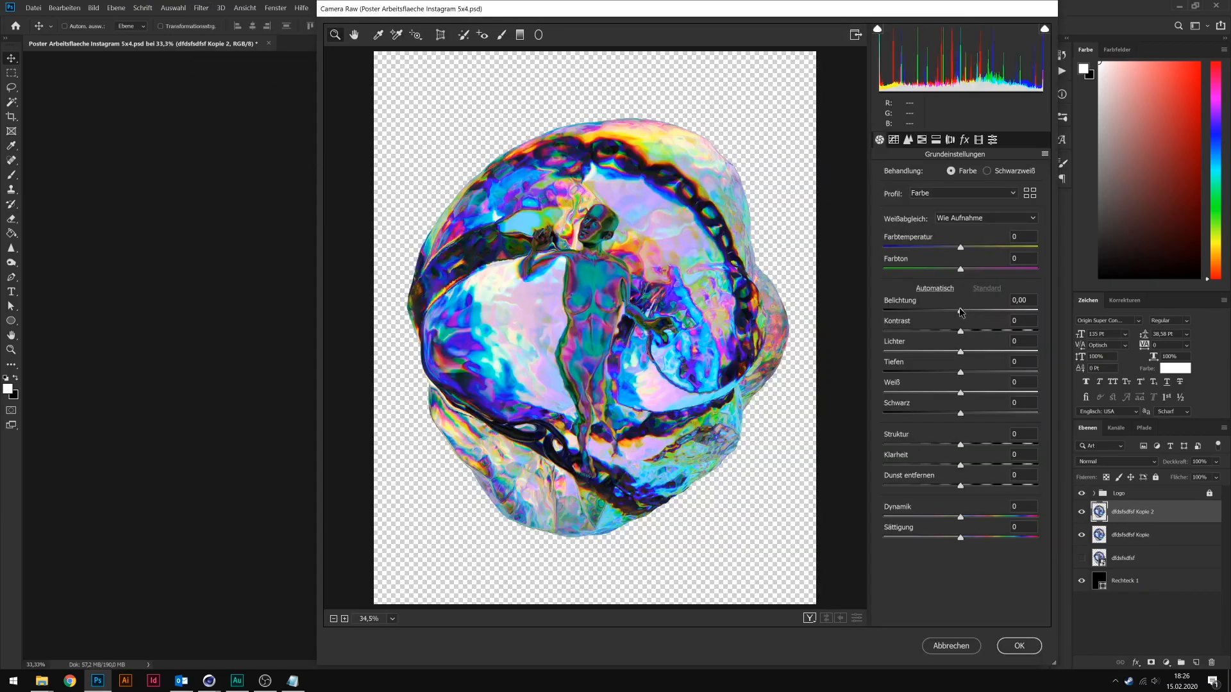
left_click_drag(961, 312, 1024, 413)
left_click_drag(960, 444, 976, 445)
left_click_drag(960, 465, 974, 517)
left_click(1019, 646)
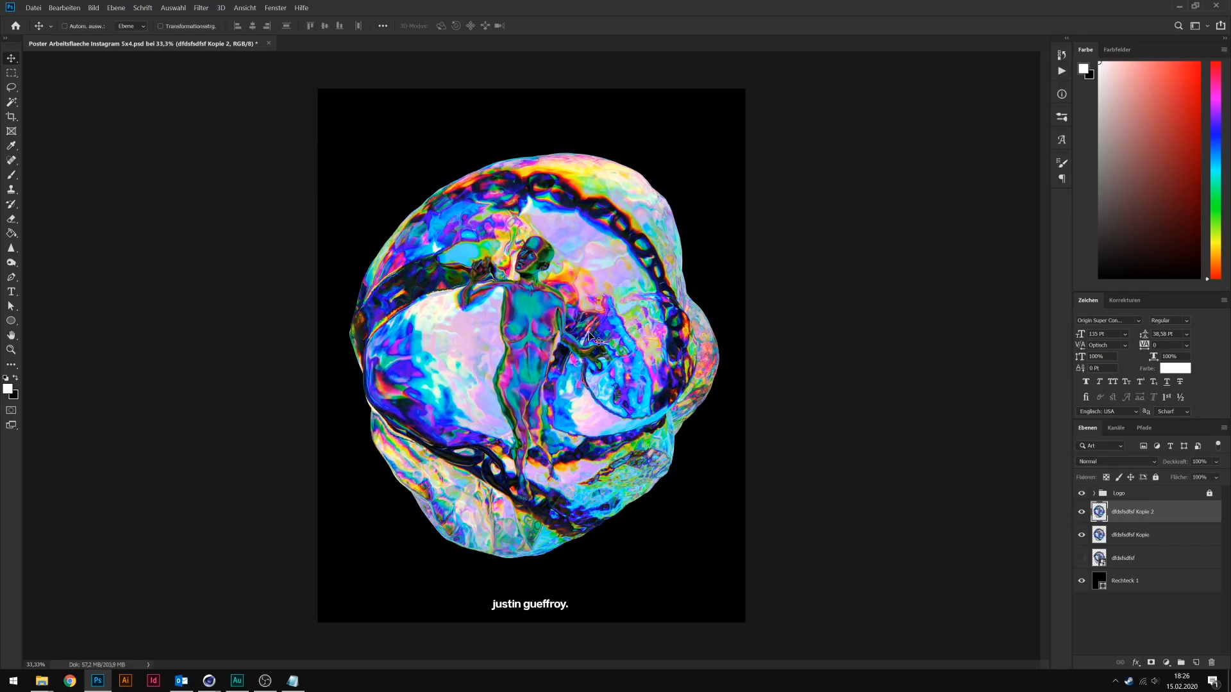
Toggle the Camera Raw layer's visibility to compare the image before and after the filter.
left_click(1080, 512)
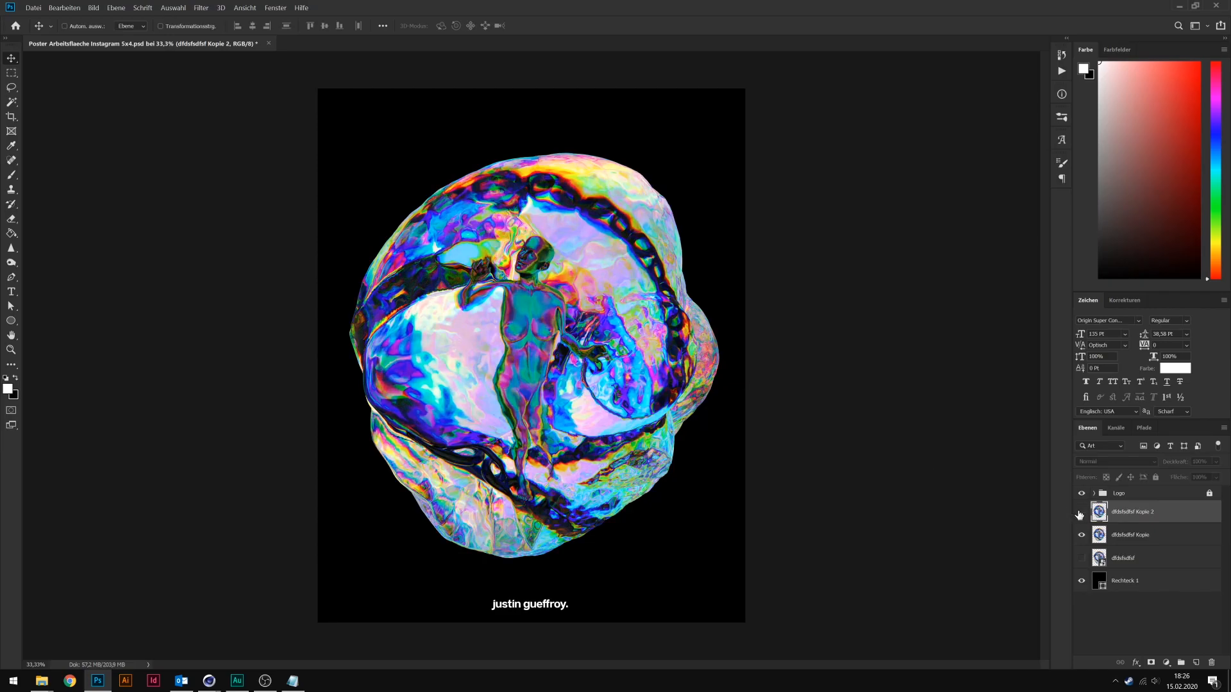
left_click(1080, 512)
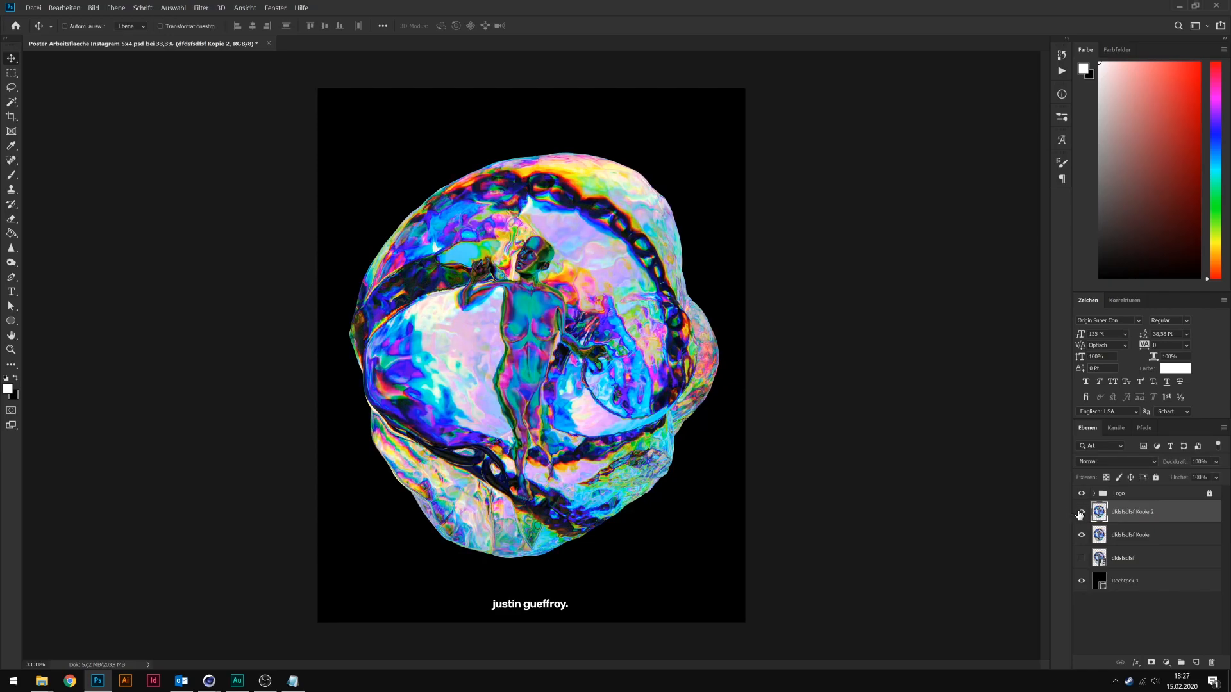
left_click(1080, 512)
left_click(1080, 513)
Duplicate the Camera Raw layer and darken the copy with an RGB curve point at input 159, output 128.
key("ctrl+j")
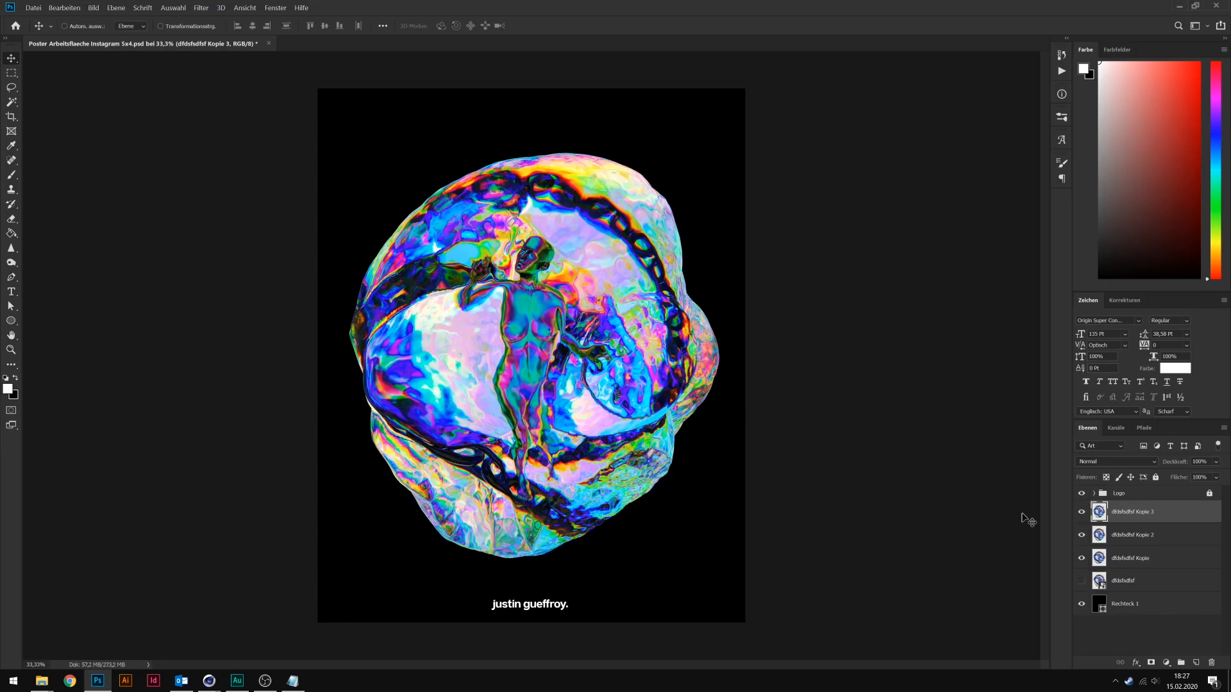
left_click(94, 8)
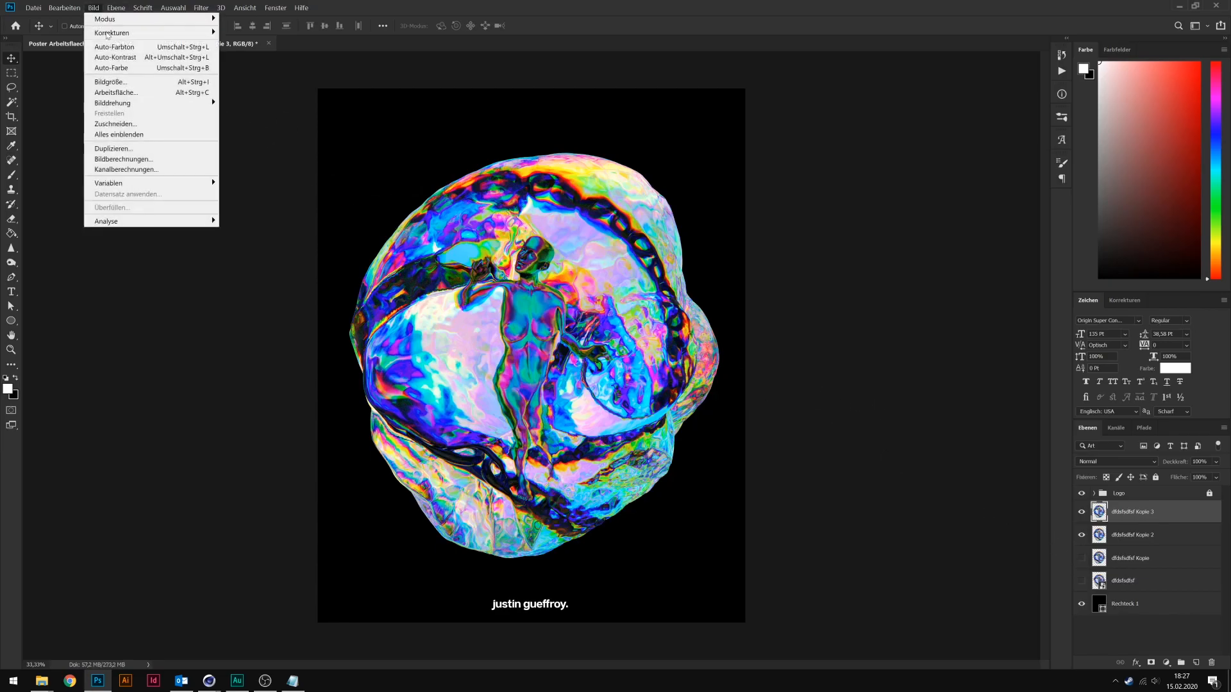
mouse_move(173, 37)
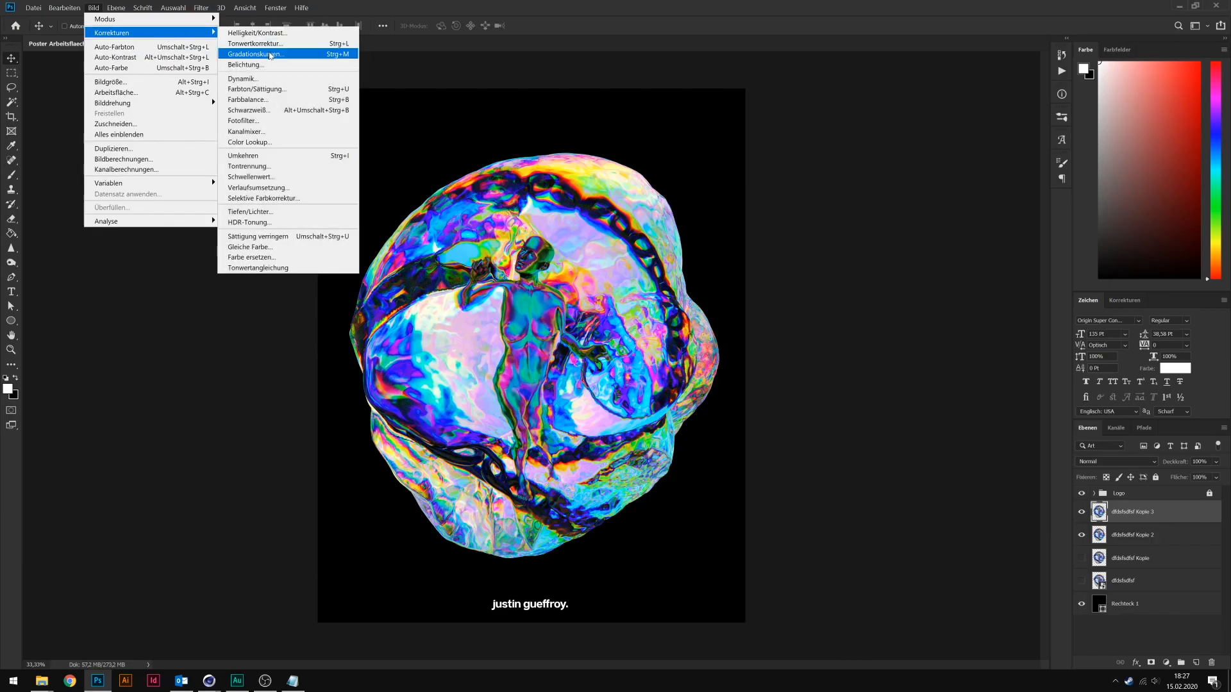
left_click(256, 54)
left_click_drag(903, 224, 894, 216)
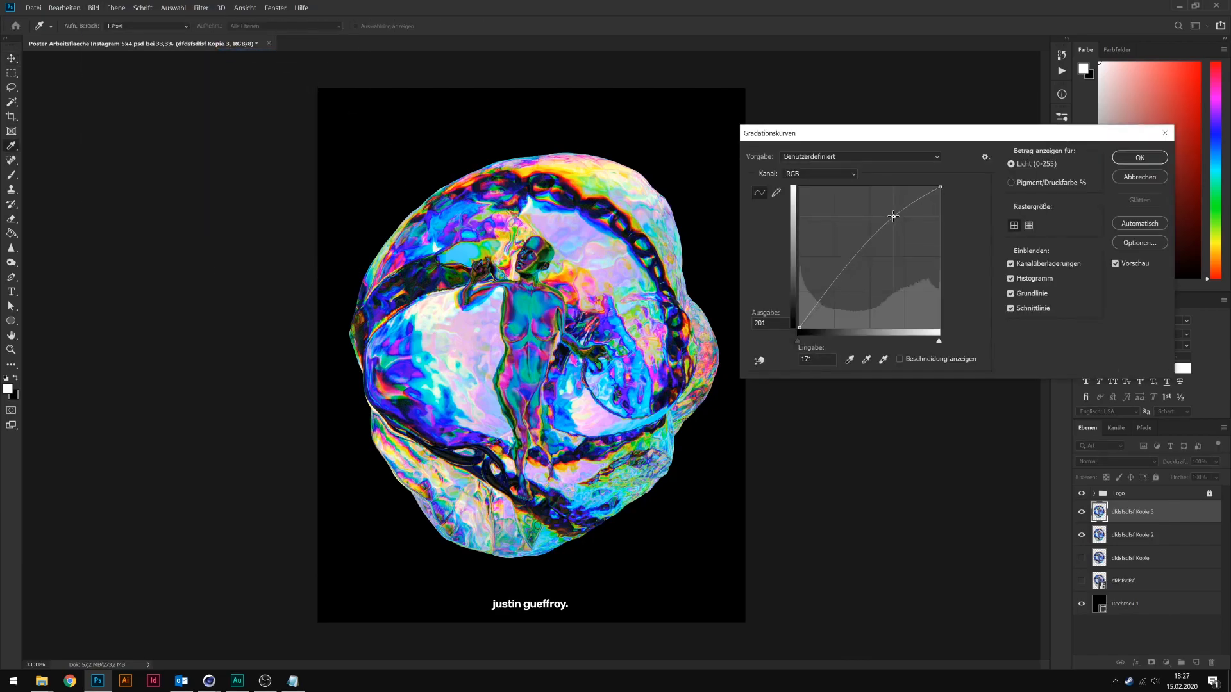
mouse_move(840, 281)
left_mouse_down()
mouse_move(836, 295)
mouse_move(854, 291)
left_mouse_up()
key("Delete")
left_click_drag(891, 219, 887, 257)
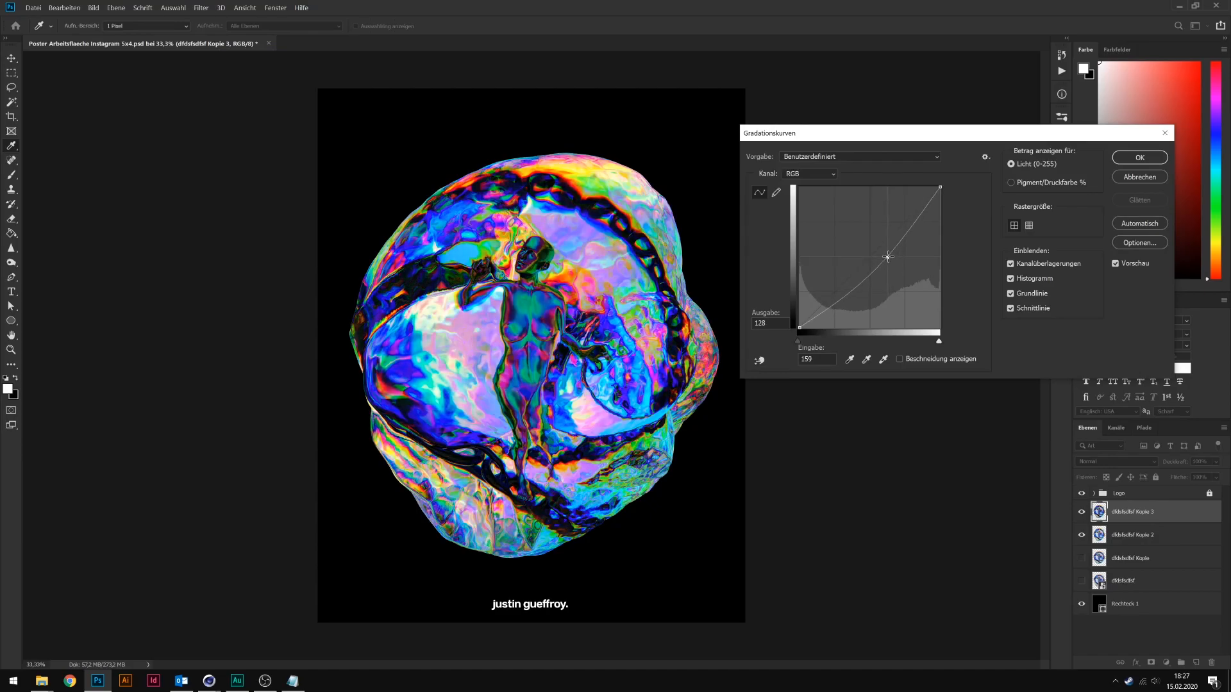
left_click(1130, 163)
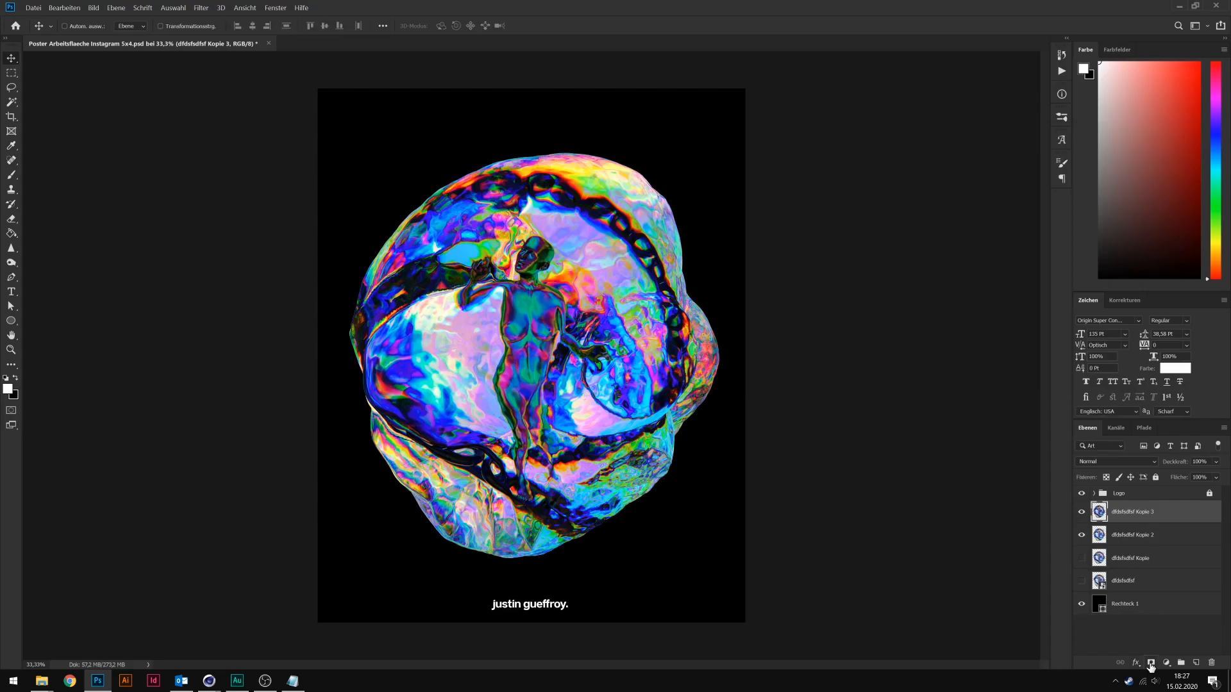
Add a layer mask to the darkened copy and paint black over the female figure's head, body, legs and arm.
left_click(1151, 663)
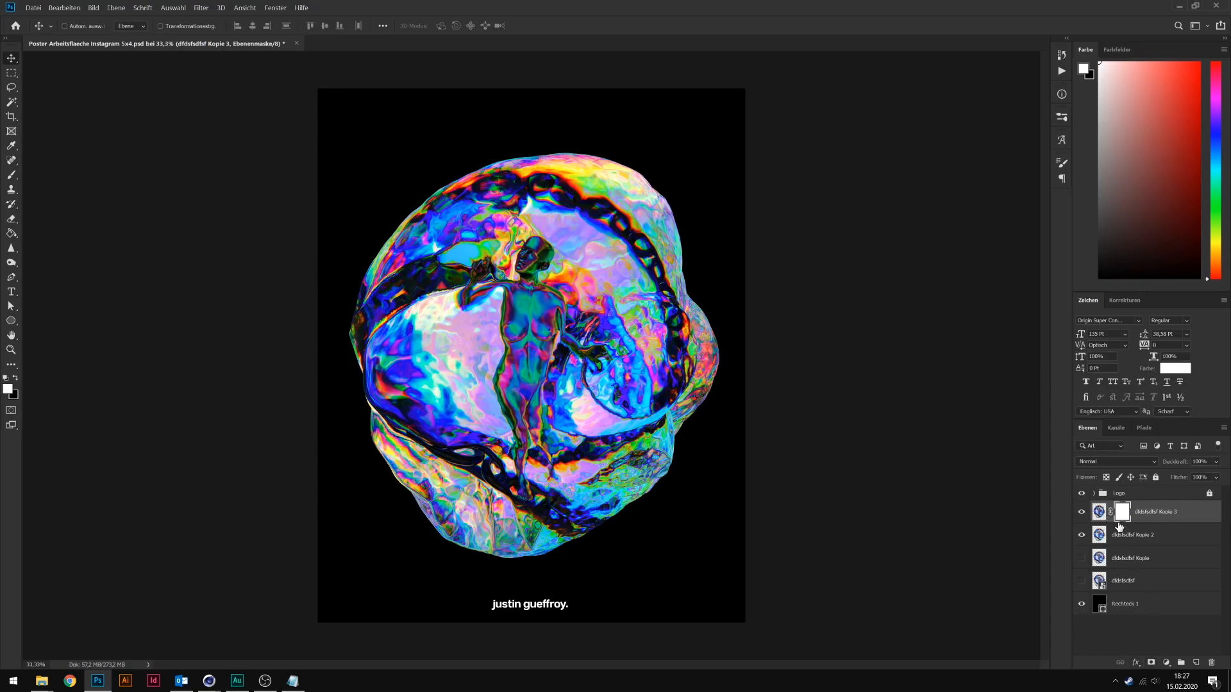
key("b")
key("x")
right_click_drag(535, 306, 574, 317, "alt")
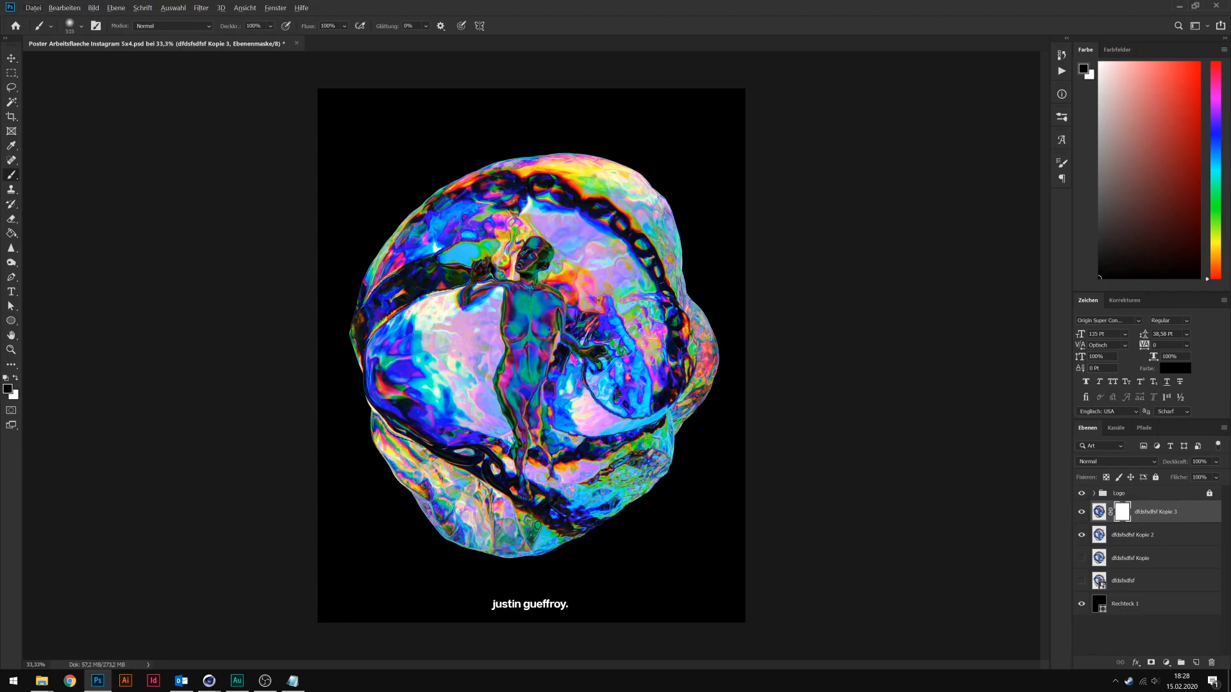
right_click_drag(536, 261, 526, 260, "alt")
left_click_drag(535, 250, 518, 308)
right_click_drag(526, 298, 509, 298, "alt")
mouse_move(500, 286)
left_mouse_down()
mouse_move(469, 293)
mouse_move(535, 328)
mouse_move(514, 391)
mouse_move(520, 478)
left_mouse_up()
left_click_drag(538, 396, 545, 454)
left_click_drag(568, 331, 579, 353)
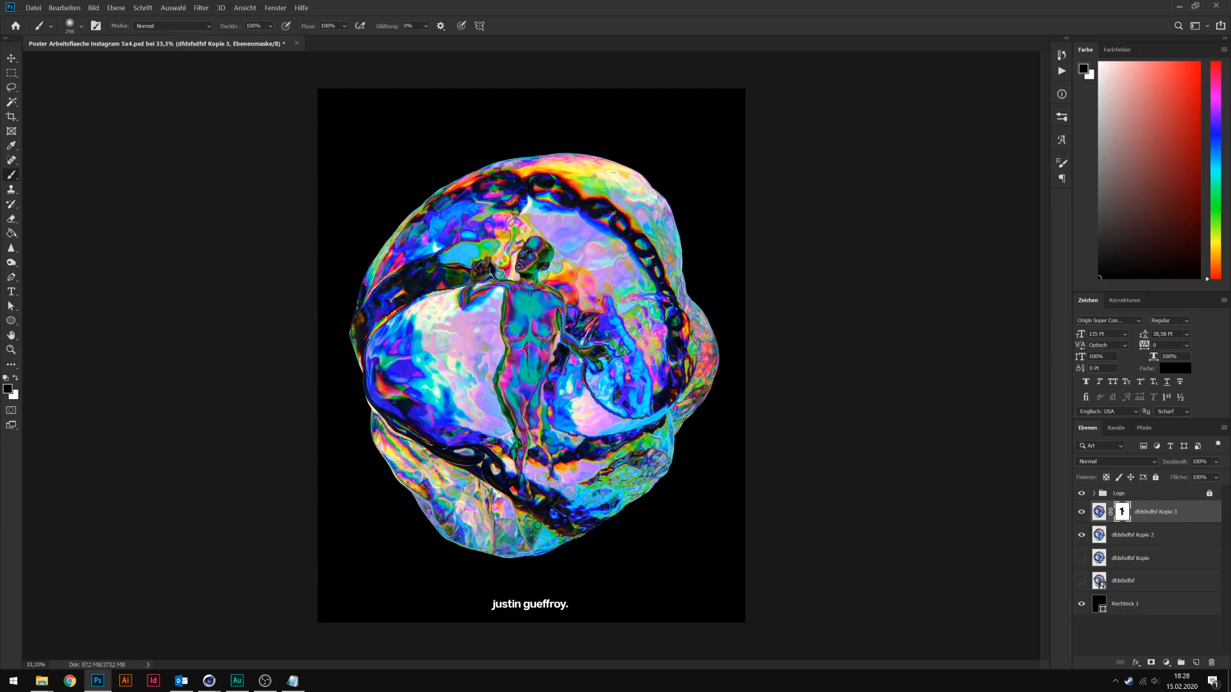
Examine the whole poster at reduced sizes and in full-screen view.
scroll(532, 355, "down", 2, "alt")
scroll(531, 356, "up", 1, "alt")
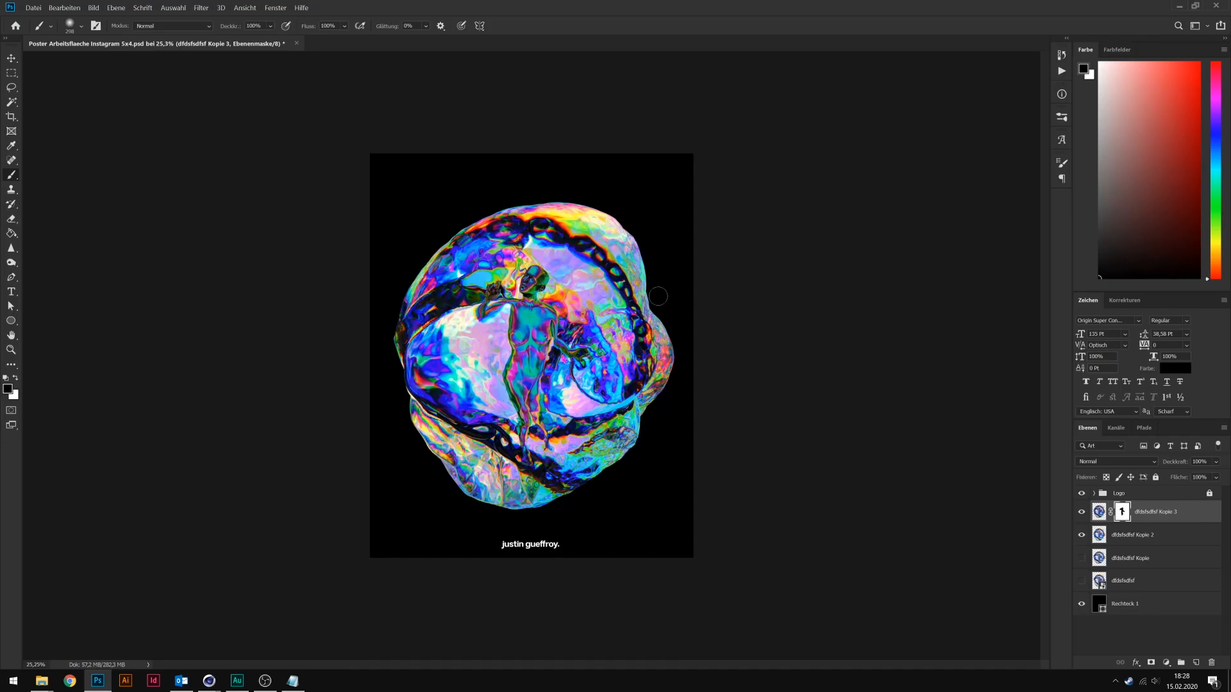
scroll(667, 296, "down", 5, "alt")
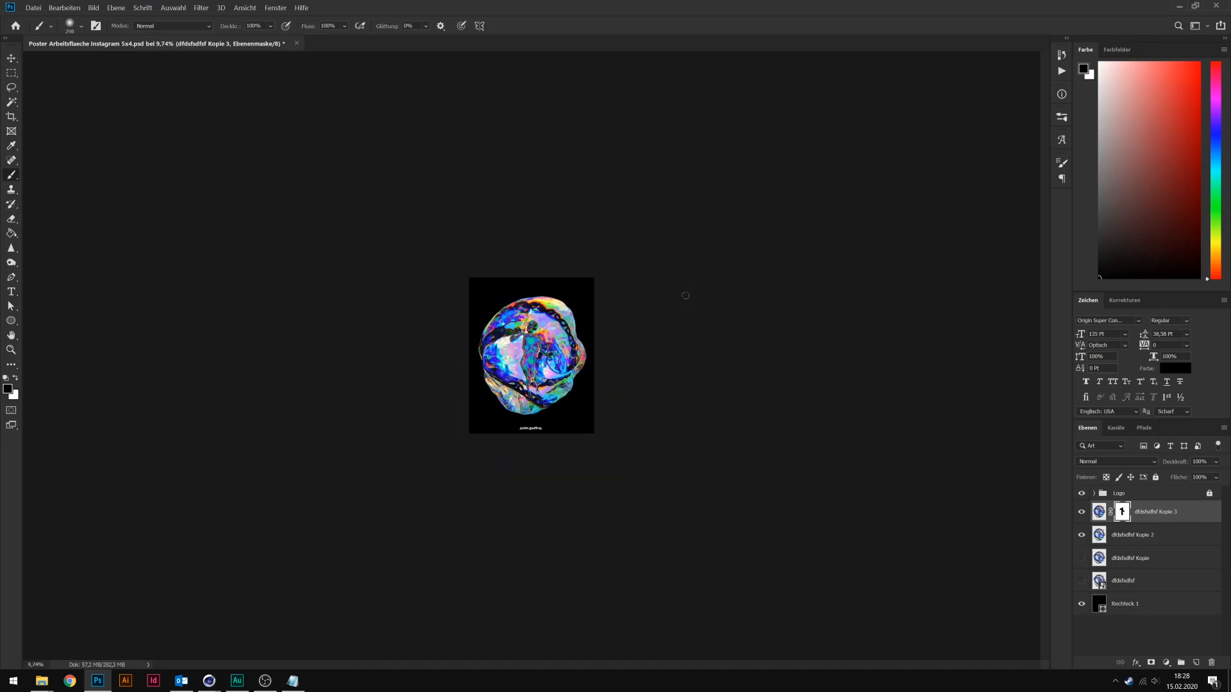
scroll(685, 296, "down", 1, "alt")
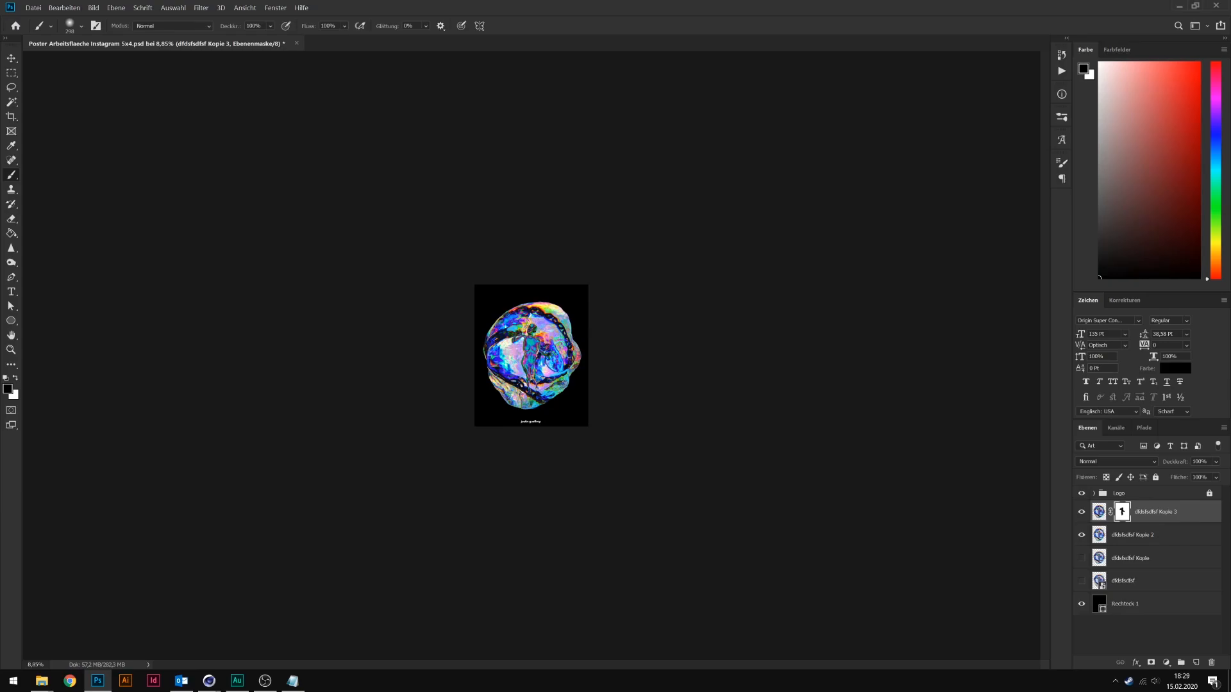
scroll(685, 296, "up", 7, "alt")
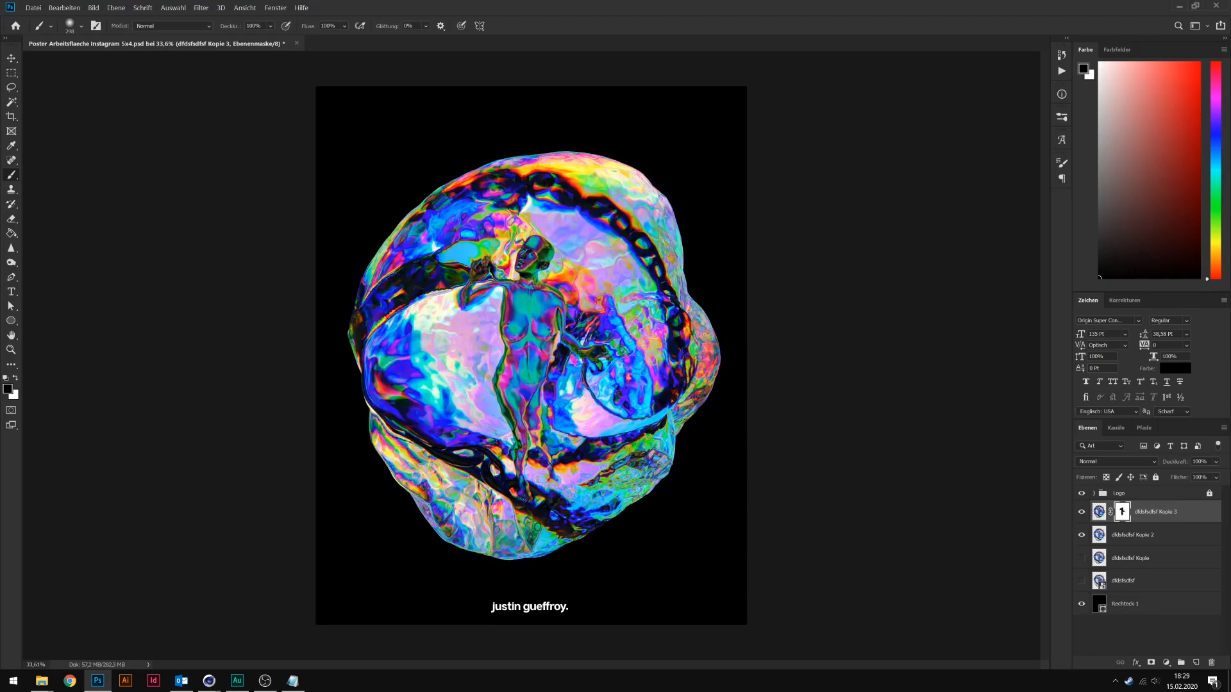
key("f")
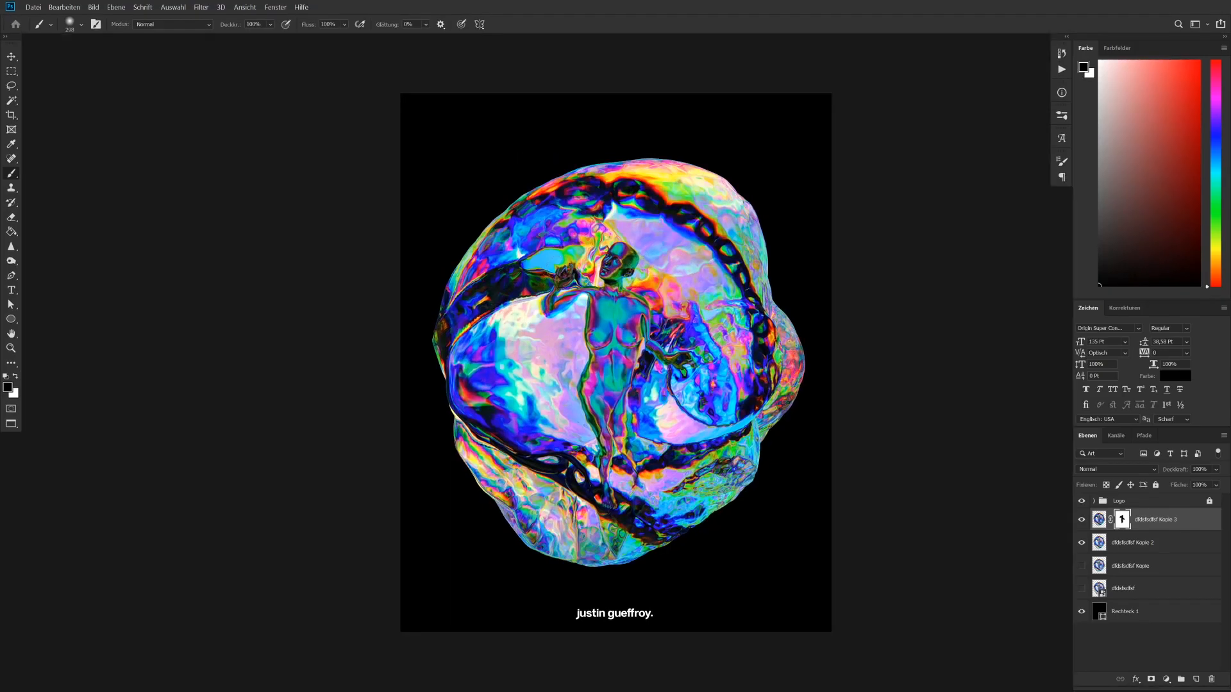
key("f")
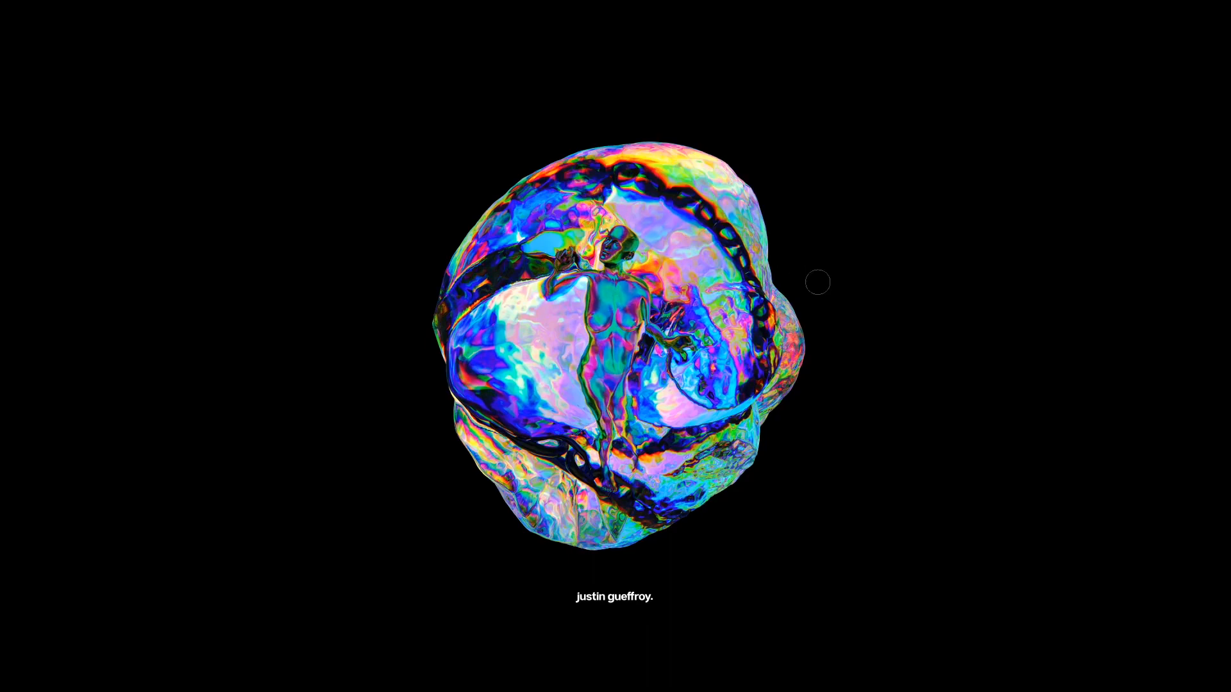
key("f")
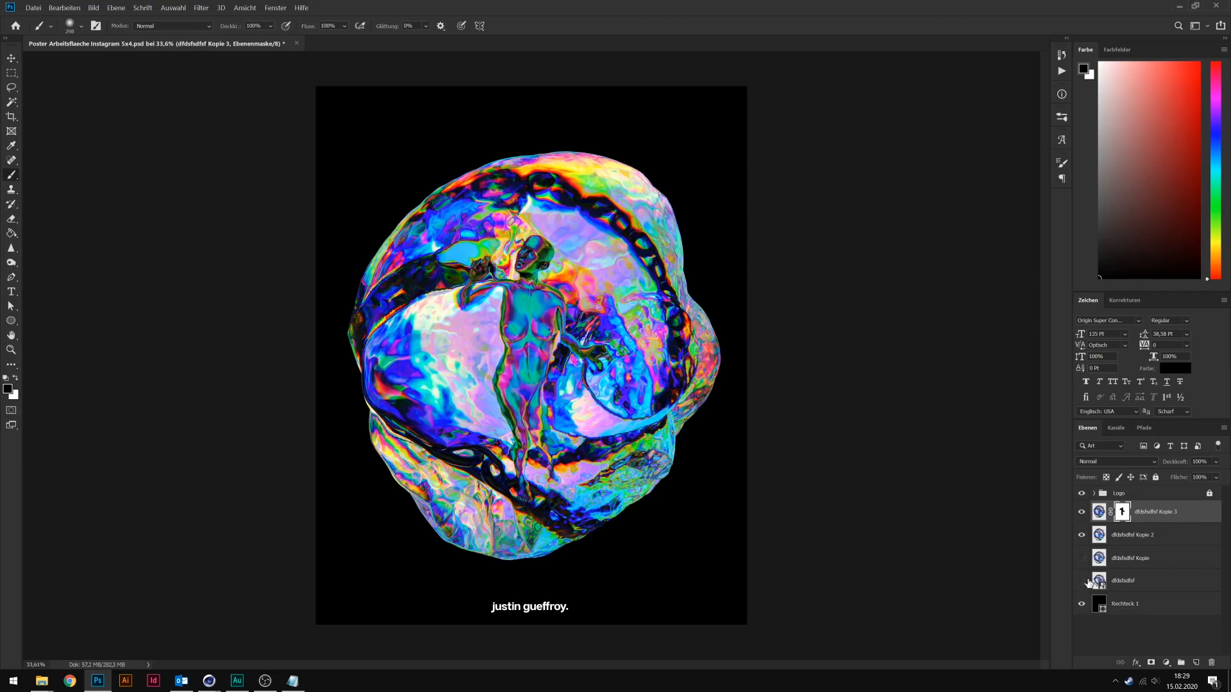
Try dark blue shades such as 000225 for the background rectangle's fill, and return the fill to black.
double_click(1098, 606)
mouse_move(871, 241)
left_mouse_down()
mouse_move(775, 237)
mouse_move(866, 233)
mouse_move(720, 160)
mouse_move(717, 319)
left_mouse_up()
left_click(974, 245)
left_click_drag(881, 265, 962, 327)
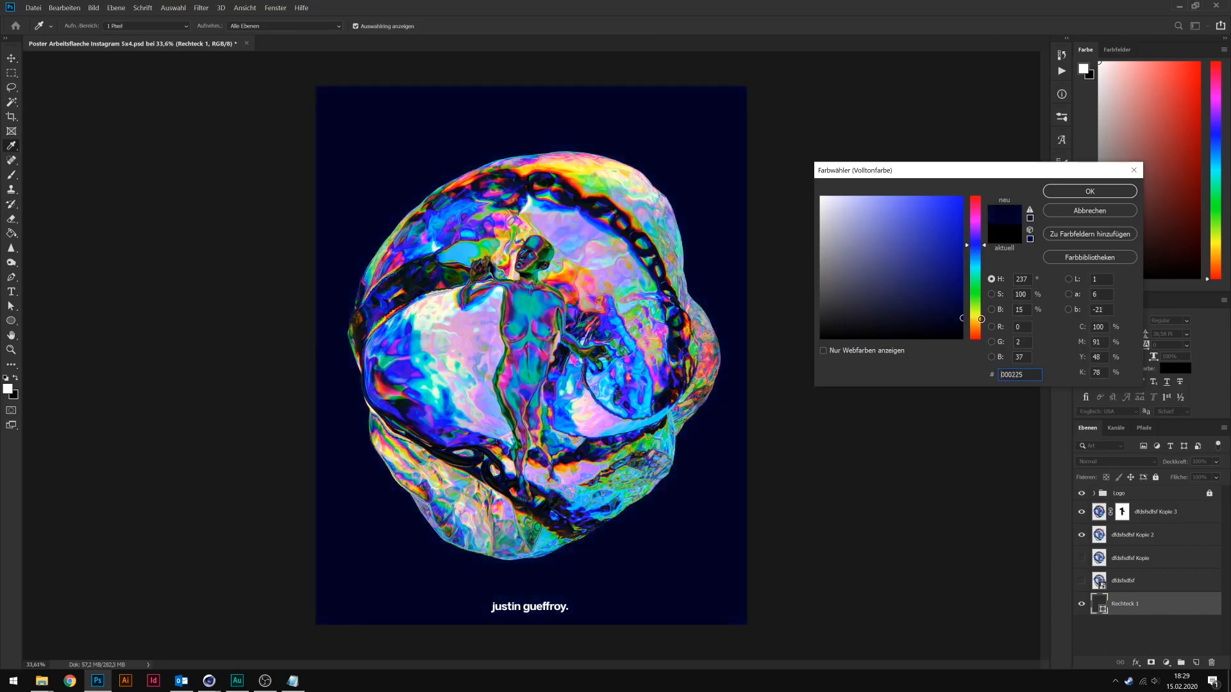
left_click_drag(991, 328, 991, 324)
left_click(933, 320)
mouse_move(933, 320)
left_mouse_down()
mouse_move(955, 326)
mouse_move(823, 373)
left_mouse_up()
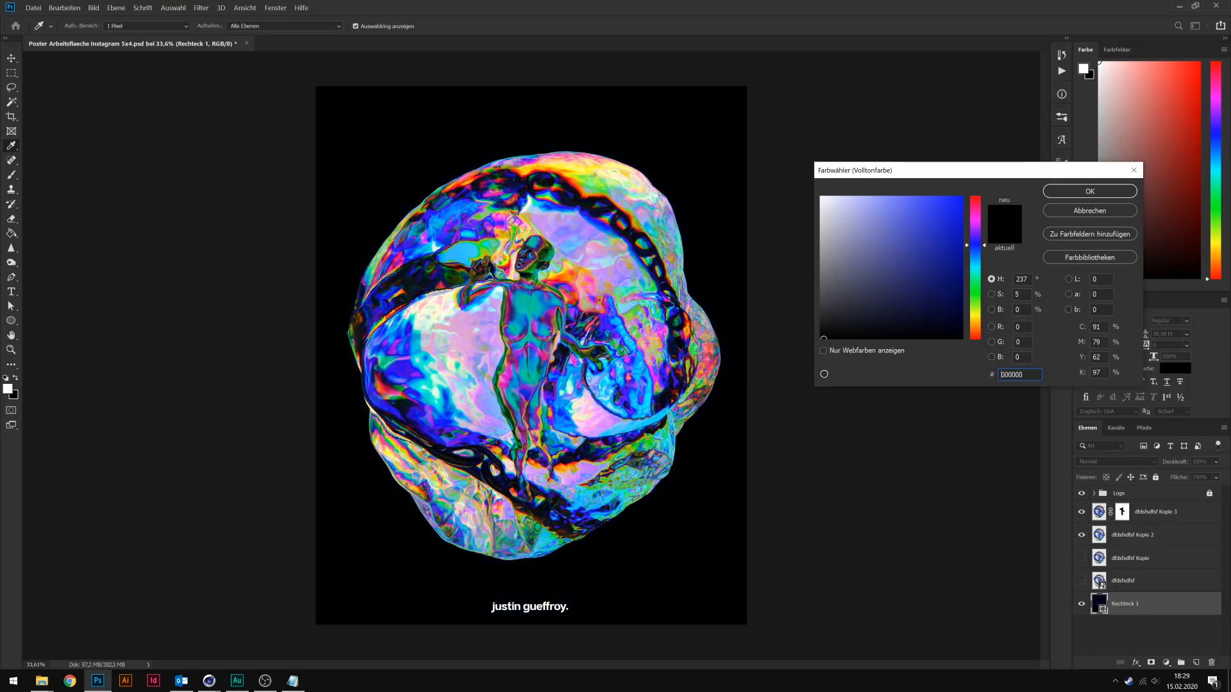
left_click(1058, 191)
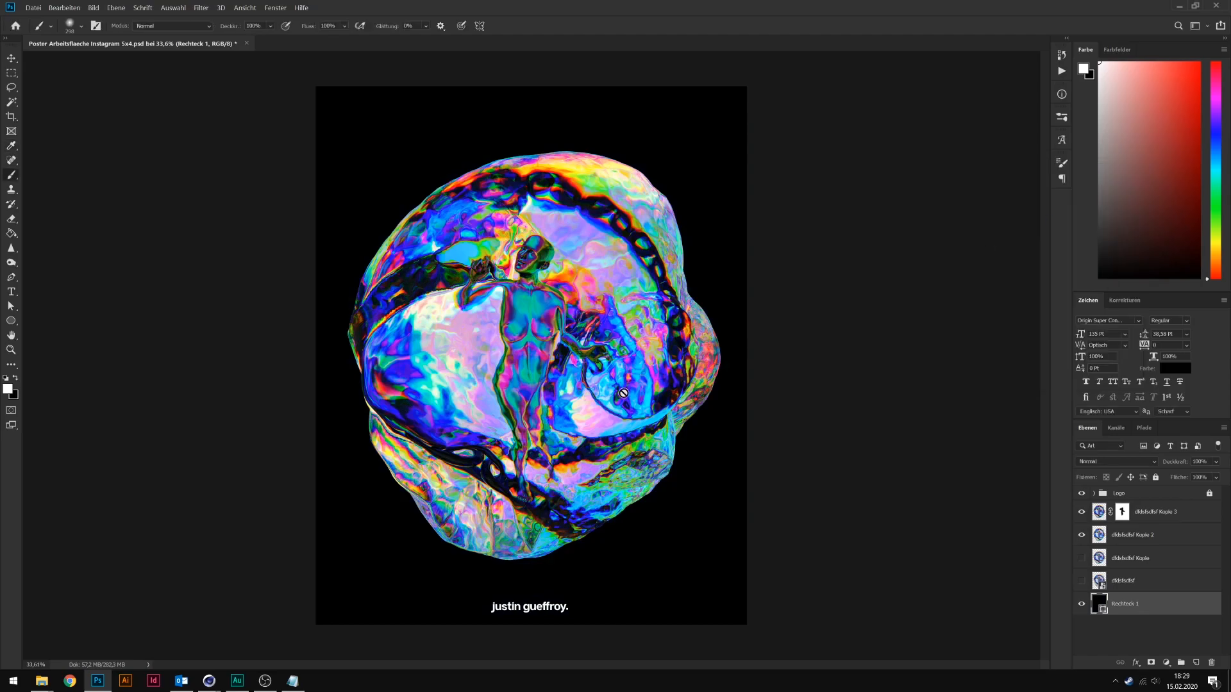
key("v")
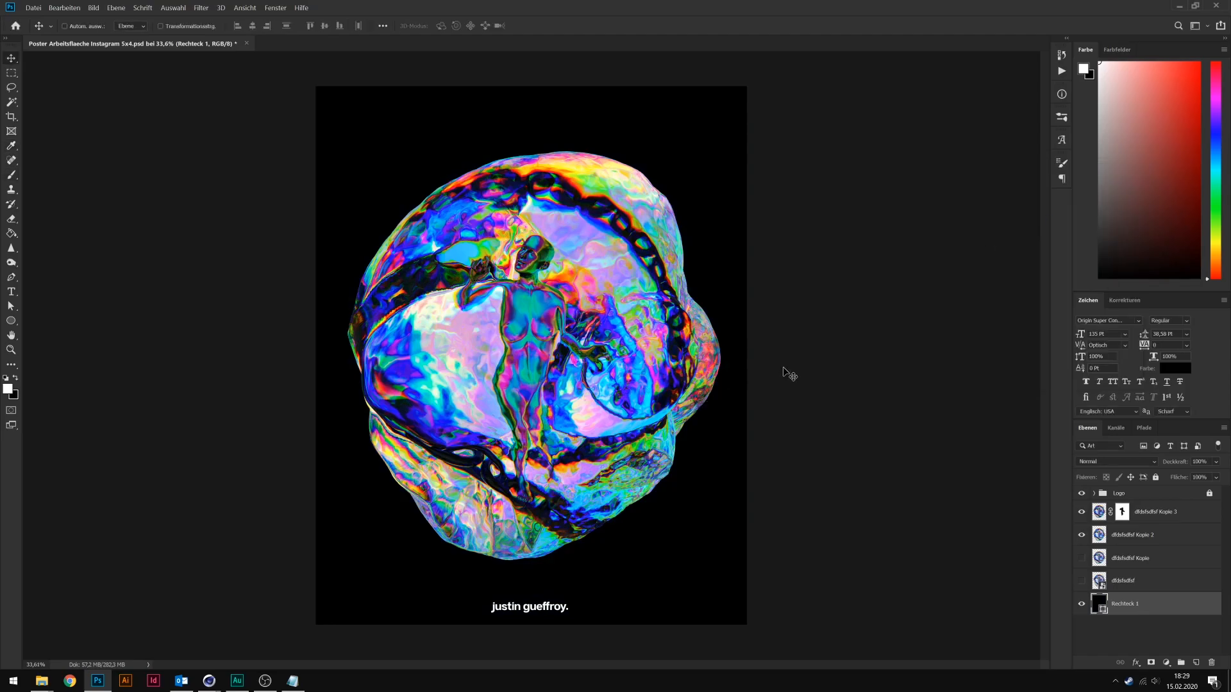
key("m")
scroll(772, 298, "down", 1, "alt")
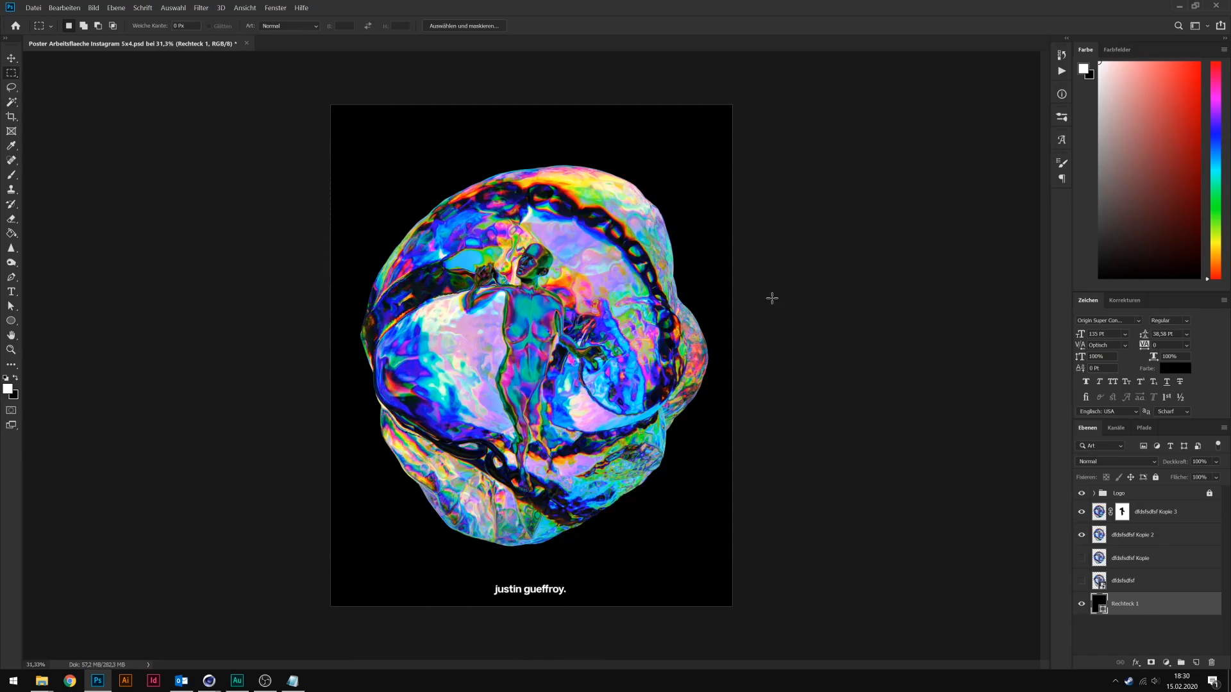